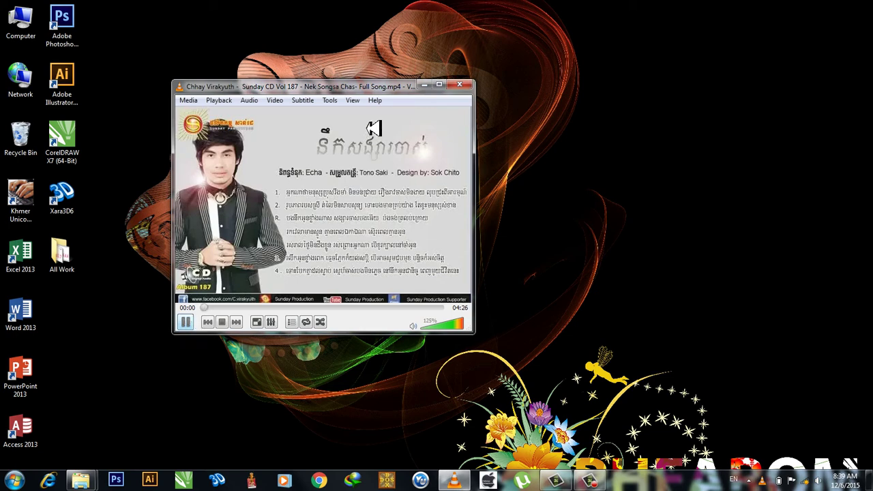
Step: Minimize VLC, refresh the desktop, and launch Photoshop CS6 from its desktop shortcut
{"action": "left_click", "coordinate": [423, 84]}
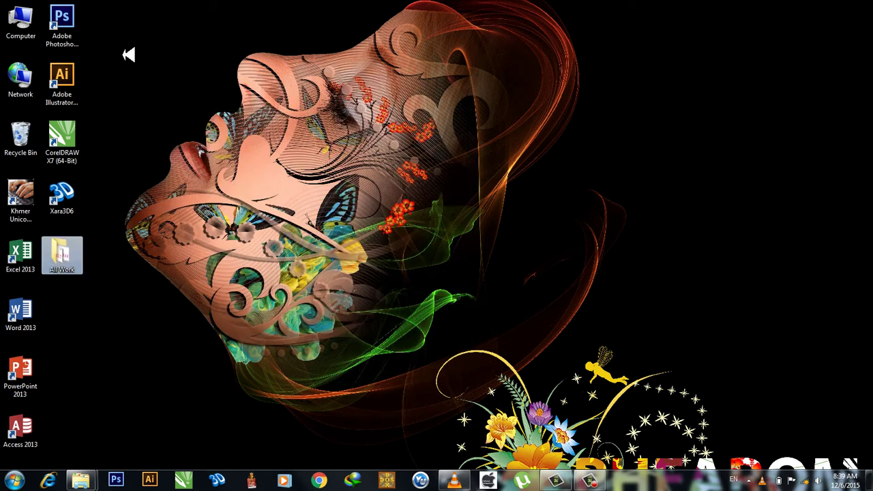
{"action": "right_click", "coordinate": [123, 48]}
{"action": "left_click", "coordinate": [146, 86]}
{"action": "double_click", "coordinate": [63, 19]}
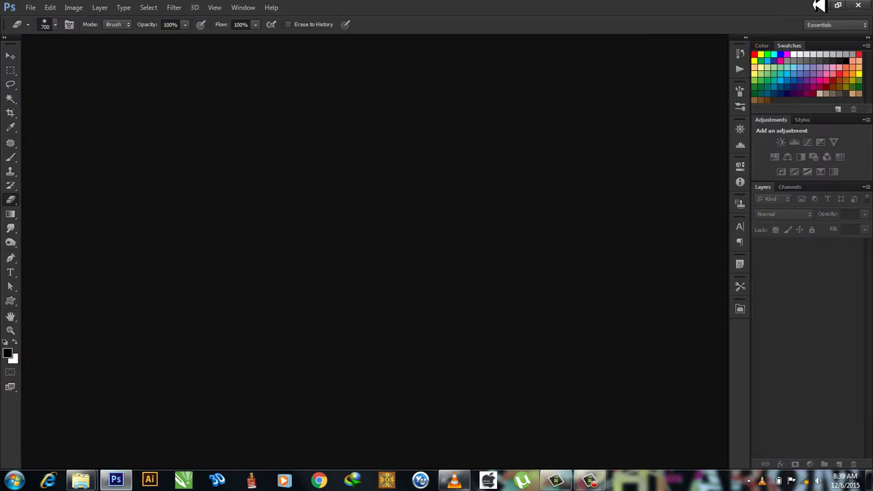
{"action": "left_click", "coordinate": [822, 6]}
Step: Browse to PHEAROM (D:) > MY Lesson > Photoshop 2015 > Lesson-18 in Explorer
{"action": "double_click", "coordinate": [20, 21]}
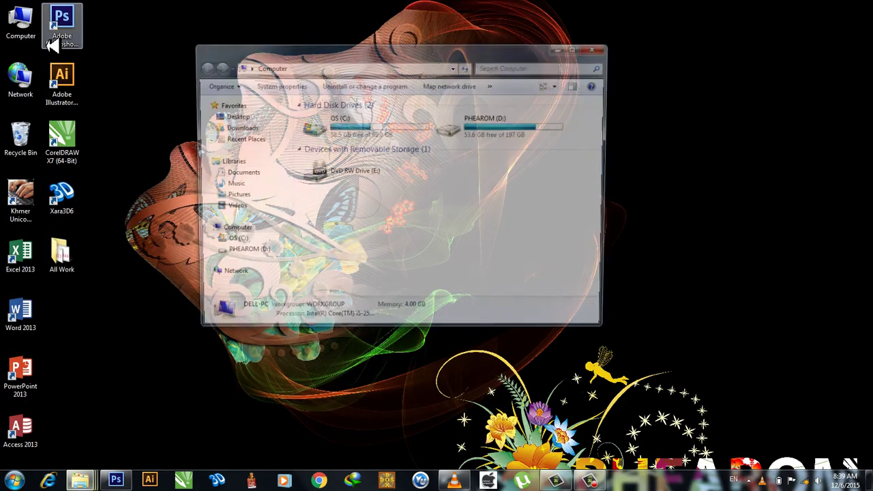
{"action": "double_click", "coordinate": [499, 122]}
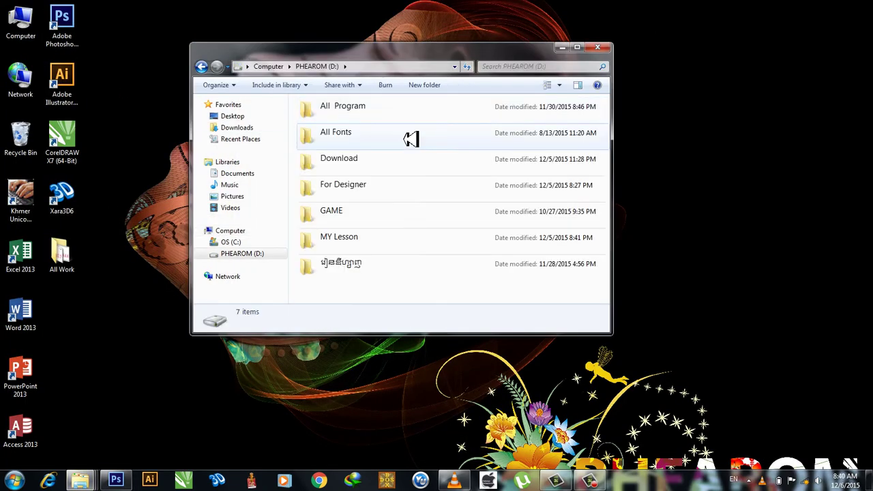
{"action": "double_click", "coordinate": [396, 236]}
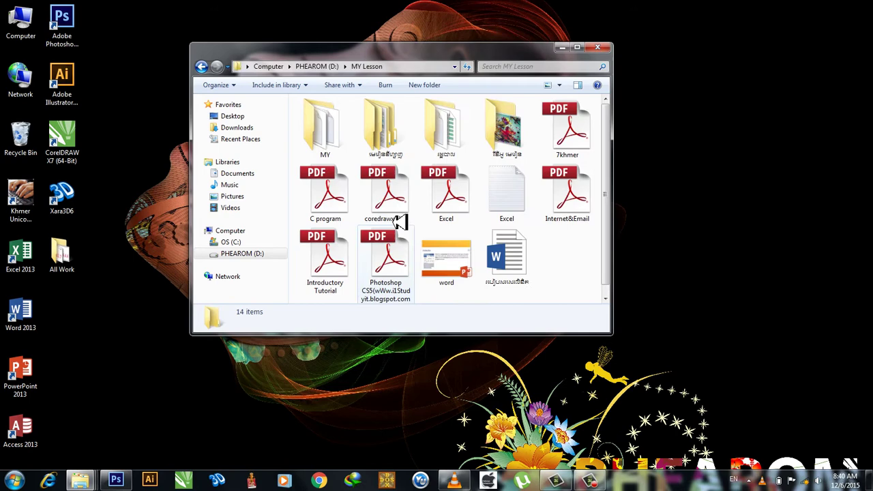
{"action": "double_click", "coordinate": [408, 131]}
{"action": "double_click", "coordinate": [517, 141]}
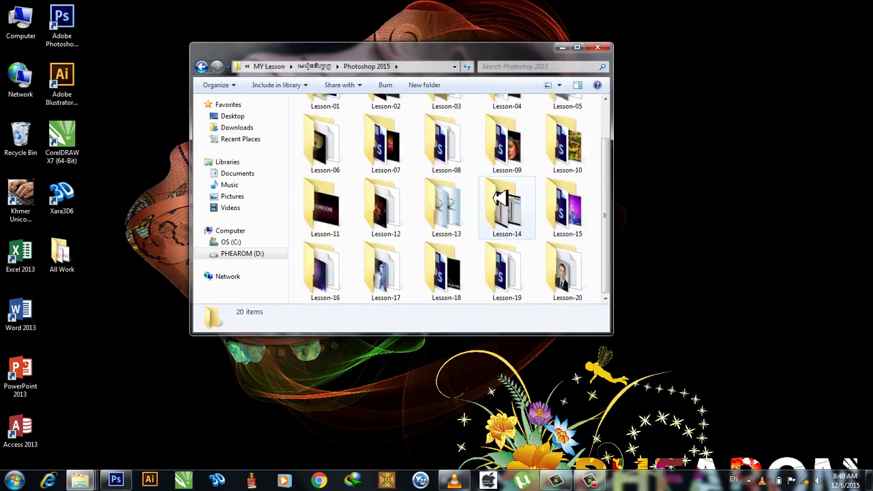
{"action": "double_click", "coordinate": [445, 280]}
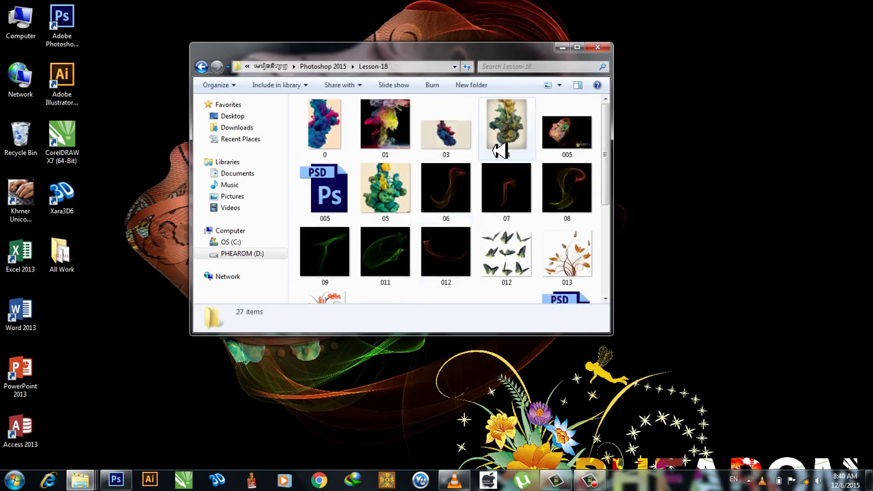
Step: Drag image 017 onto Photoshop to open it
{"action": "left_click", "coordinate": [525, 135]}
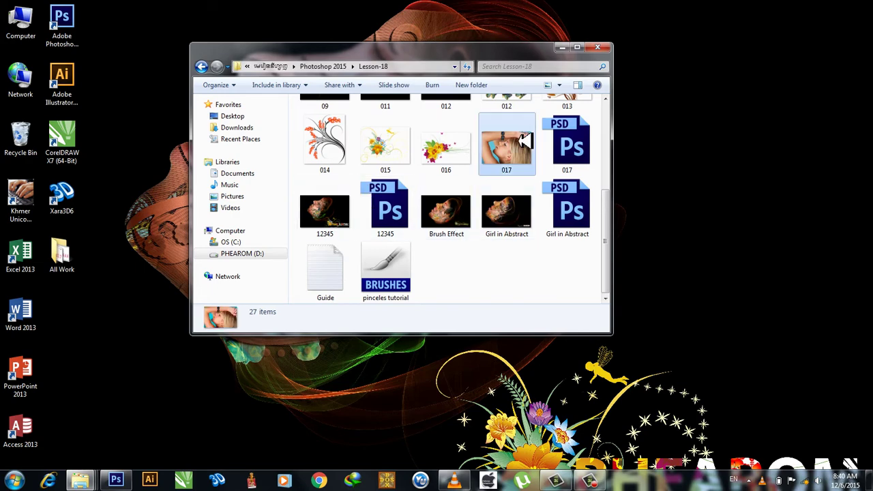
{"action": "left_click_drag", "start_coordinate": [526, 136], "coordinate": [125, 471]}
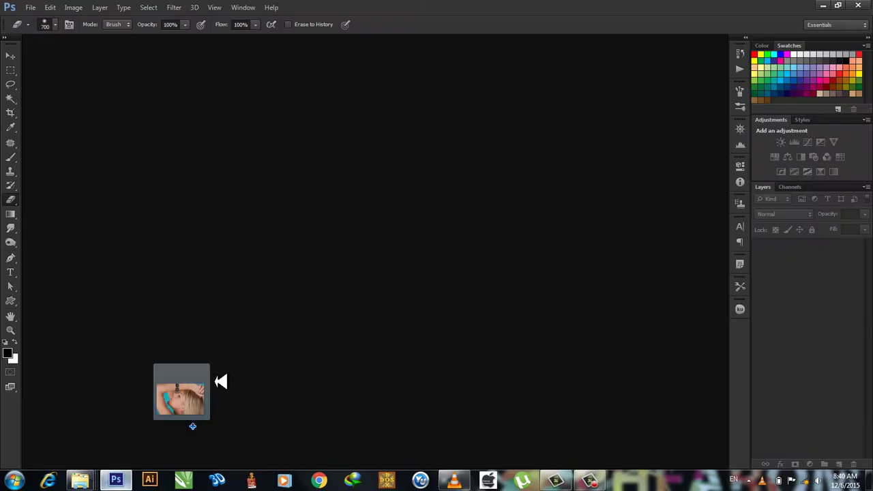
{"action": "left_click_drag", "start_coordinate": [125, 471], "coordinate": [234, 360]}
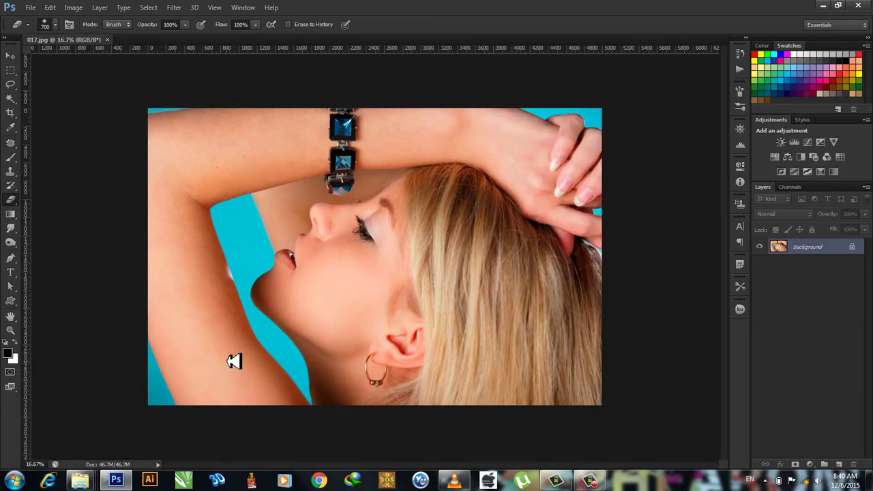
Step: Fit the photo, unlock the Background as Layer 0, and add a black-filled Layer 1 beneath
{"action": "key", "text": "ctrl+0"}
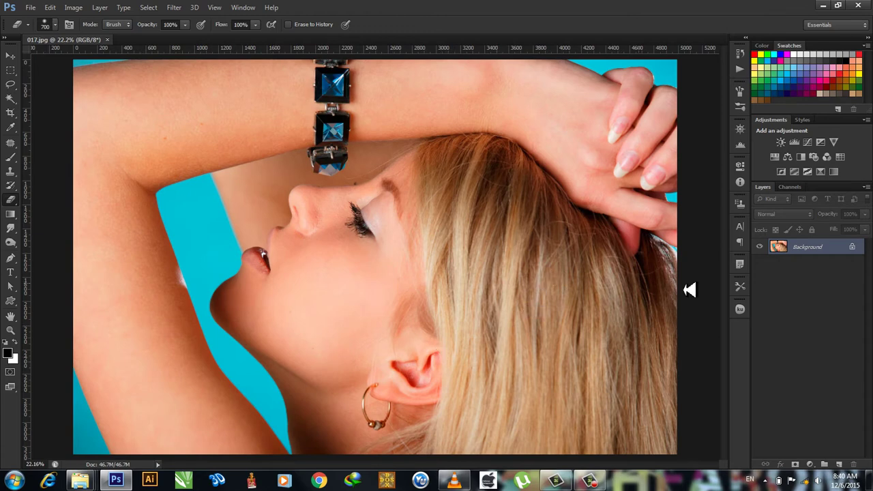
{"action": "double_click", "coordinate": [809, 246]}
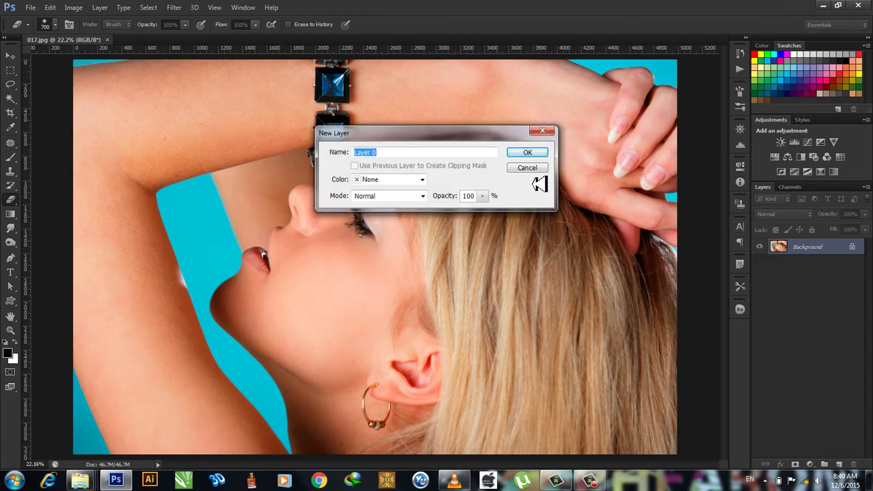
{"action": "left_click", "coordinate": [523, 152]}
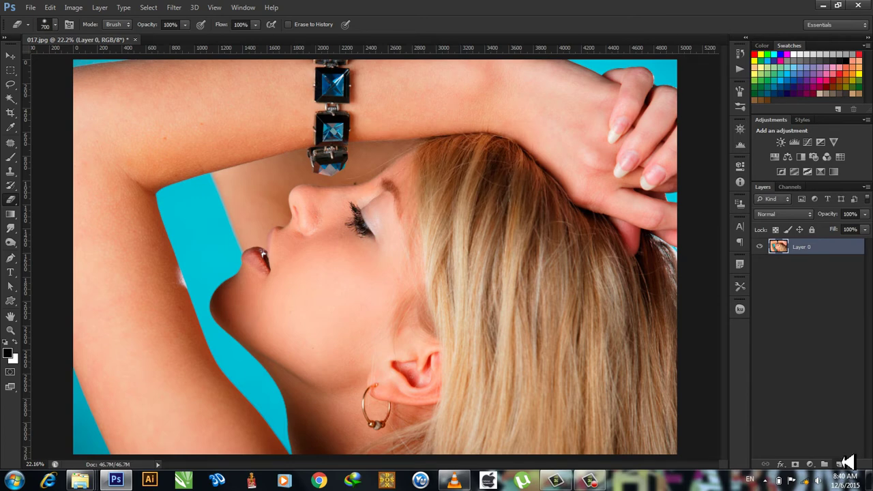
{"action": "left_click", "coordinate": [840, 464], "text": "ctrl"}
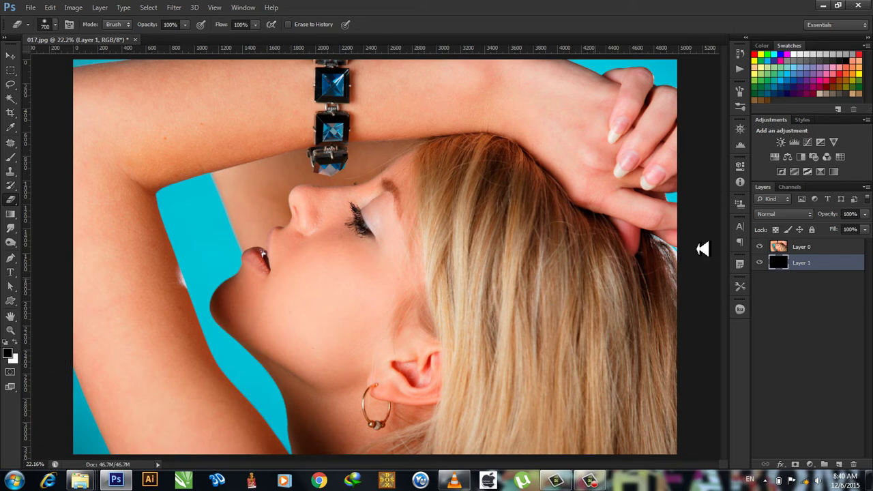
Step: Select Layer 0, zoom in, and start a Pen path at the bottom of the neck edge
{"action": "left_click", "coordinate": [802, 246]}
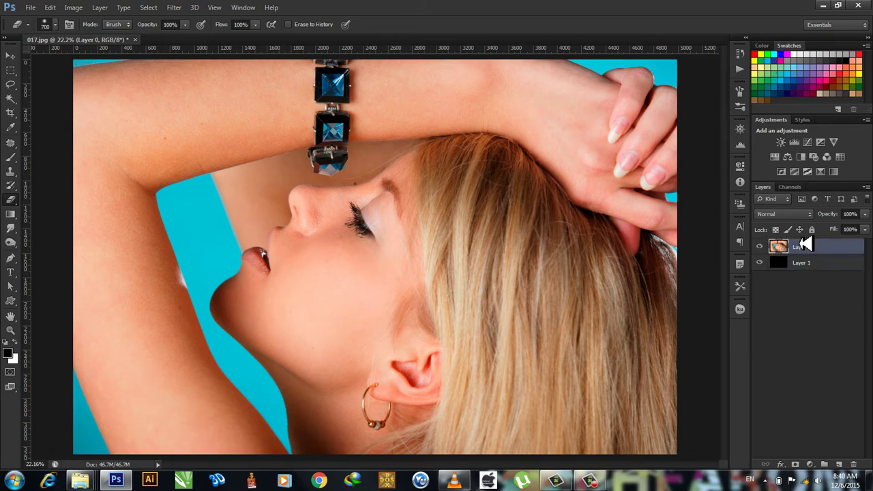
{"action": "scroll", "coordinate": [335, 456], "scroll_direction": "up", "scroll_amount": 2}
{"action": "scroll", "coordinate": [311, 456], "scroll_direction": "up", "scroll_amount": 3}
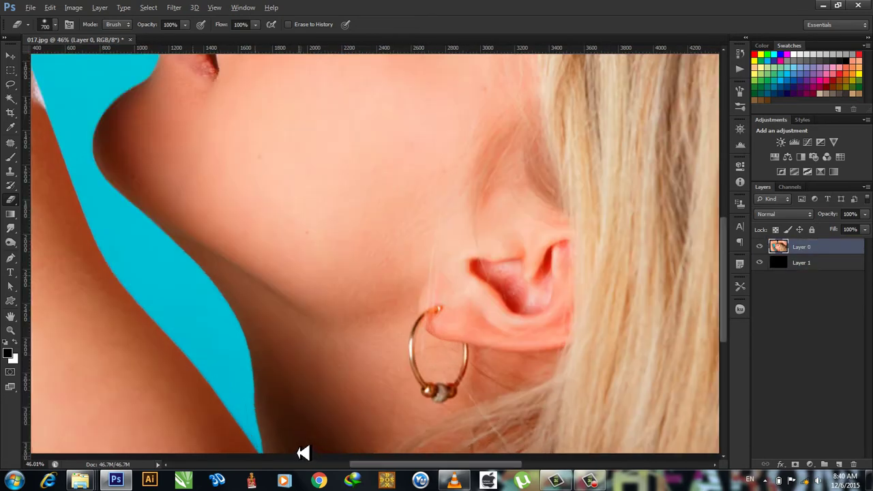
{"action": "scroll", "coordinate": [283, 450], "scroll_direction": "up", "scroll_amount": 3}
{"action": "key", "text": "p"}
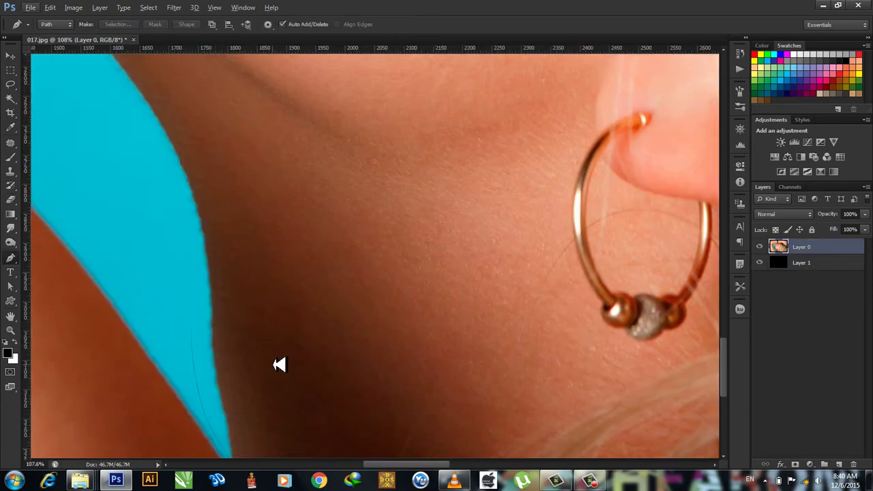
{"action": "scroll", "coordinate": [279, 363], "scroll_direction": "down", "scroll_amount": 3}
{"action": "scroll", "coordinate": [287, 296], "scroll_direction": "down", "scroll_amount": 1}
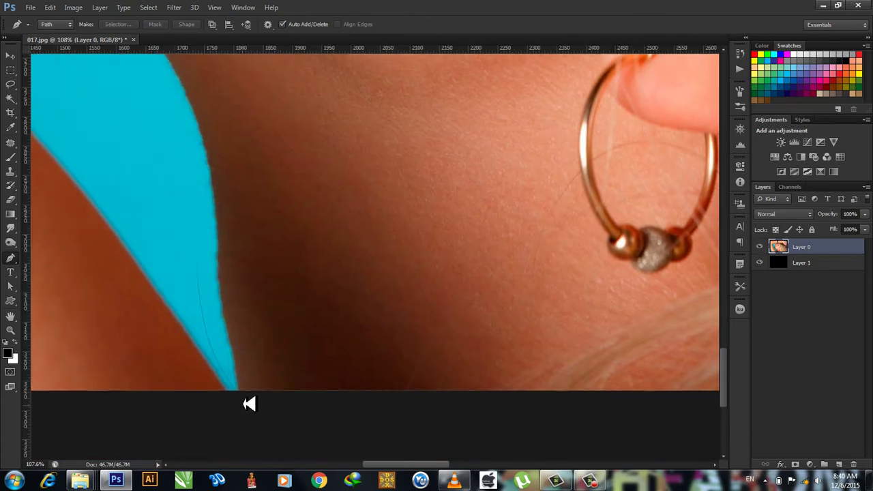
{"action": "left_click_drag", "start_coordinate": [239, 394], "coordinate": [231, 346]}
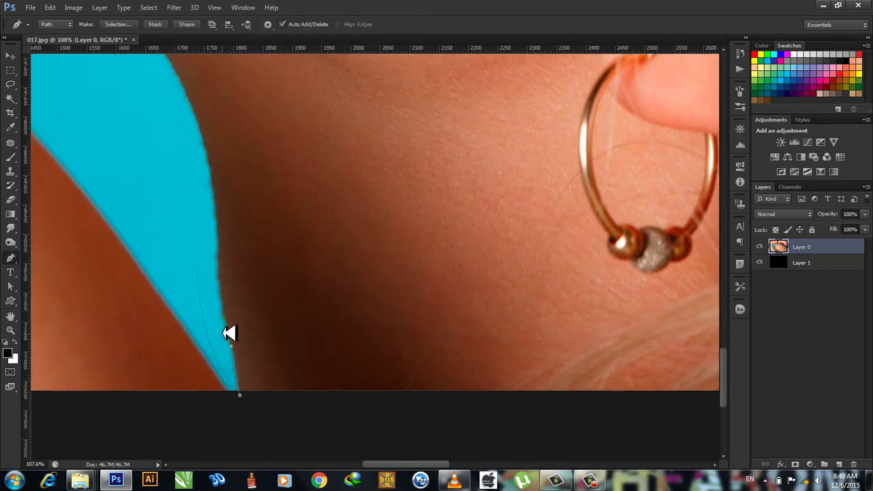
{"action": "left_click_drag", "start_coordinate": [219, 247], "coordinate": [227, 219]}
{"action": "left_click", "coordinate": [219, 246], "text": "alt"}
{"action": "left_click_drag", "start_coordinate": [199, 116], "coordinate": [180, 77]}
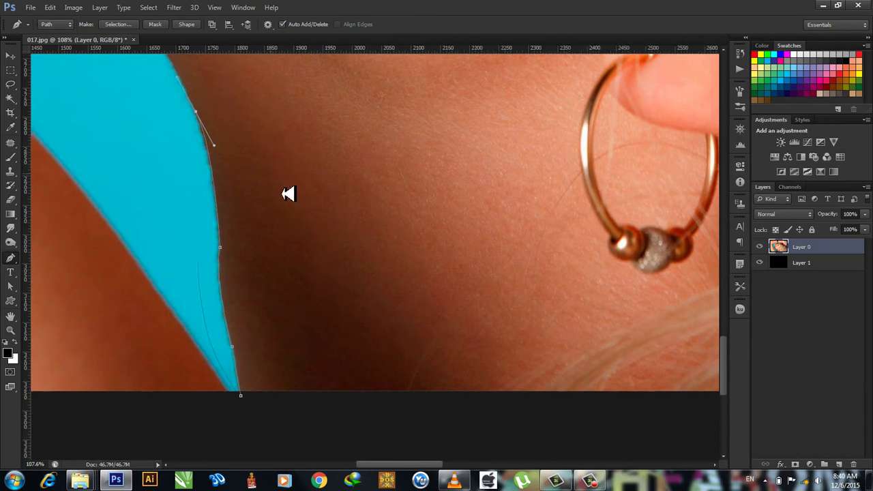
Step: Continue the path up the neck edge to where the neck meets the chin
{"action": "scroll", "coordinate": [293, 205], "scroll_direction": "up", "scroll_amount": 3}
{"action": "scroll", "coordinate": [289, 247], "scroll_direction": "up", "scroll_amount": 2}
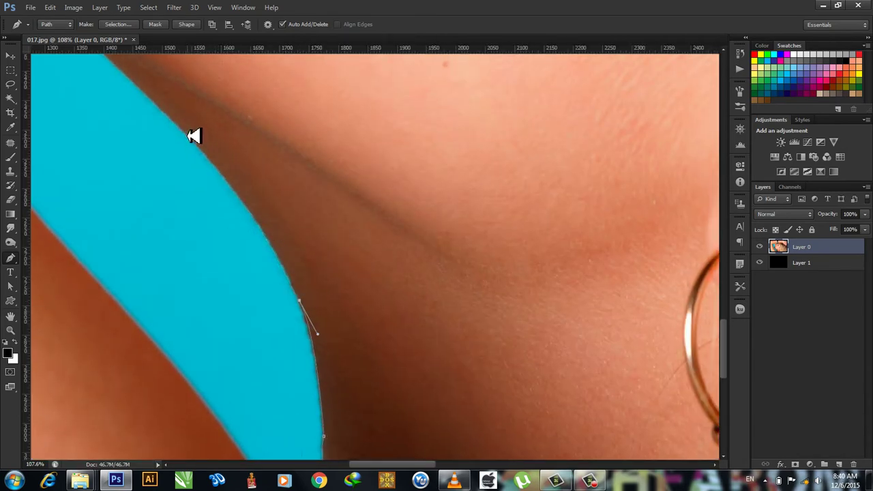
{"action": "mouse_move", "coordinate": [187, 134]}
{"action": "left_mouse_down"}
{"action": "mouse_move", "coordinate": [116, 73]}
{"action": "mouse_move", "coordinate": [120, 81]}
{"action": "left_mouse_up"}
{"action": "left_click_drag", "start_coordinate": [268, 190], "coordinate": [285, 228]}
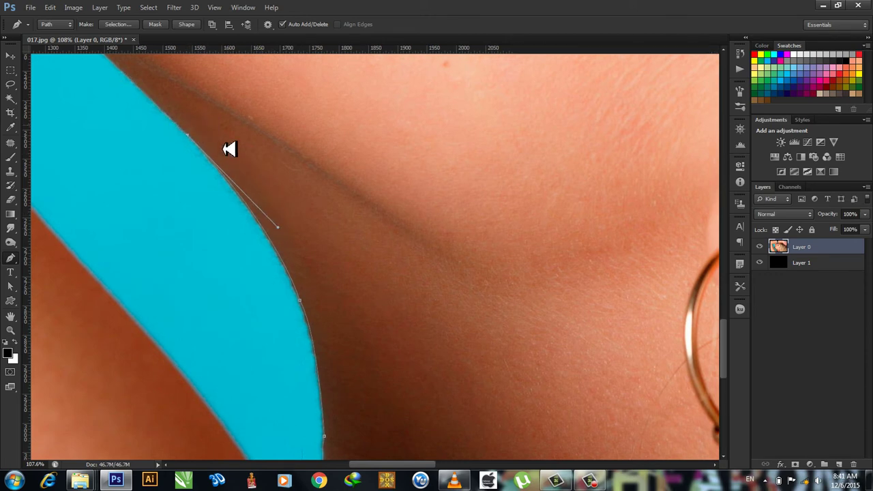
{"action": "mouse_move", "coordinate": [228, 148]}
{"action": "left_mouse_down"}
{"action": "mouse_move", "coordinate": [406, 390]}
{"action": "mouse_move", "coordinate": [343, 365]}
{"action": "mouse_move", "coordinate": [357, 362]}
{"action": "mouse_move", "coordinate": [347, 347]}
{"action": "left_mouse_up"}
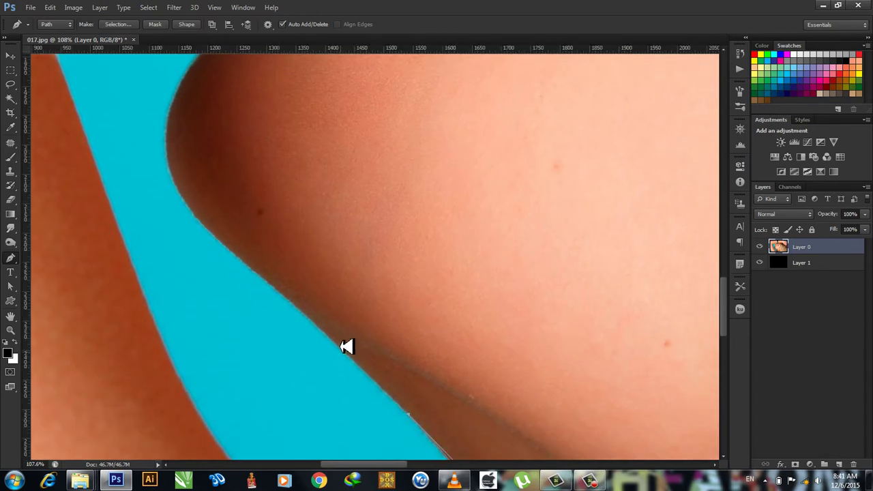
{"action": "left_click", "coordinate": [333, 340]}
{"action": "left_click", "coordinate": [283, 295]}
{"action": "left_click", "coordinate": [242, 259]}
{"action": "left_click", "coordinate": [202, 217]}
{"action": "scroll", "coordinate": [253, 288], "scroll_direction": "up", "scroll_amount": 2}
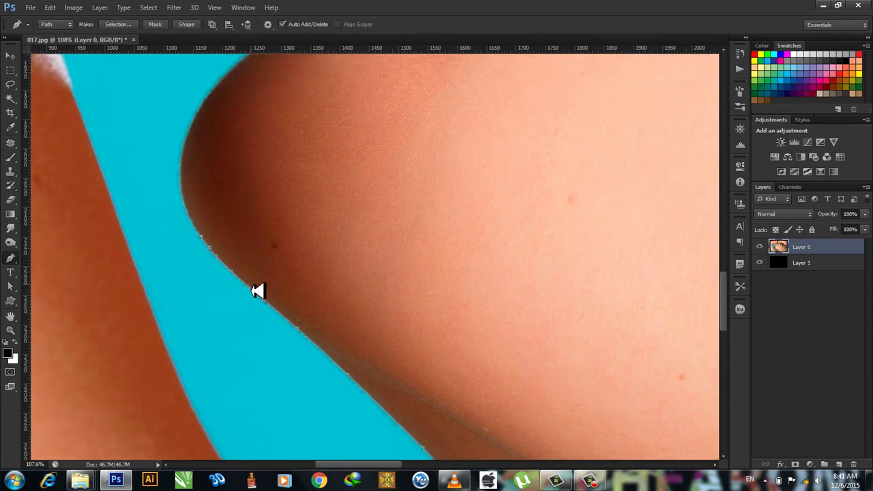
{"action": "scroll", "coordinate": [236, 329], "scroll_direction": "up", "scroll_amount": 3}
Step: Curve the path around the chin outline
{"action": "scroll", "coordinate": [232, 331], "scroll_direction": "up", "scroll_amount": 1}
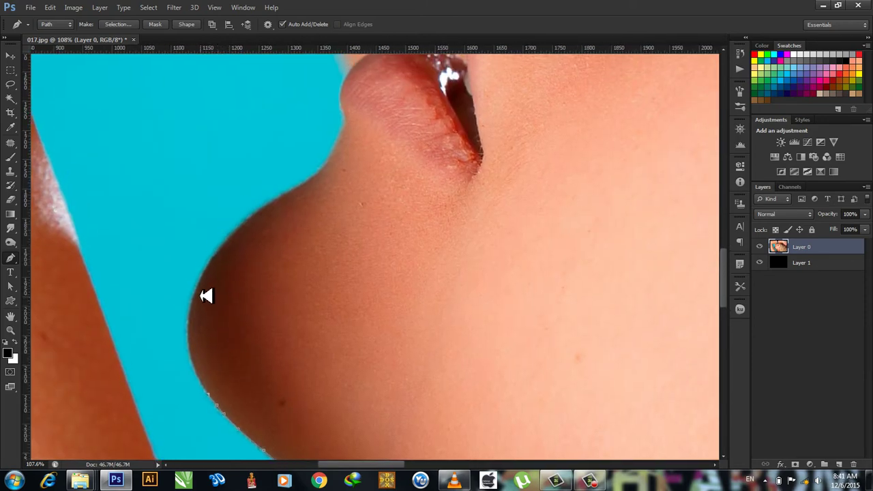
{"action": "left_click_drag", "start_coordinate": [197, 291], "coordinate": [222, 233]}
{"action": "mouse_move", "coordinate": [270, 202]}
{"action": "left_mouse_down"}
{"action": "mouse_move", "coordinate": [345, 152]}
{"action": "mouse_move", "coordinate": [337, 159]}
{"action": "left_mouse_up"}
{"action": "left_click", "coordinate": [271, 202]}
{"action": "left_click", "coordinate": [313, 178]}
Step: Trace the path up the lower lip edge to the mouth's corner
{"action": "scroll", "coordinate": [373, 236], "scroll_direction": "up", "scroll_amount": 2}
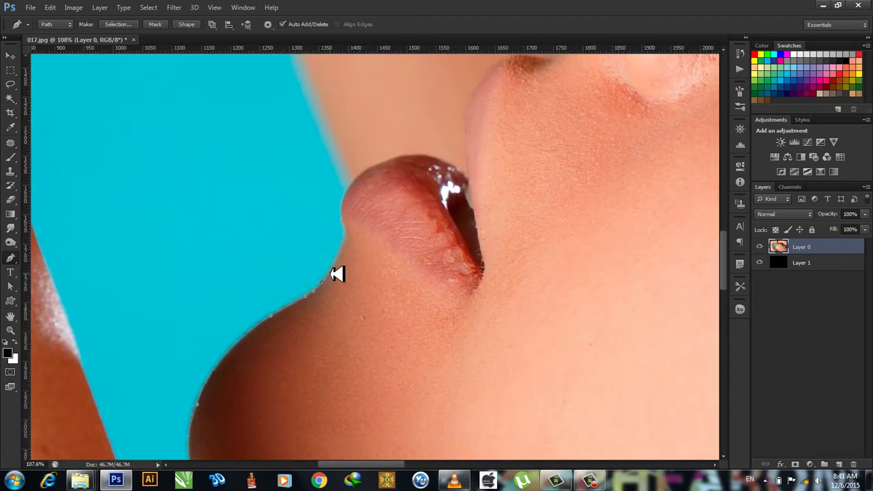
{"action": "left_click", "coordinate": [339, 257]}
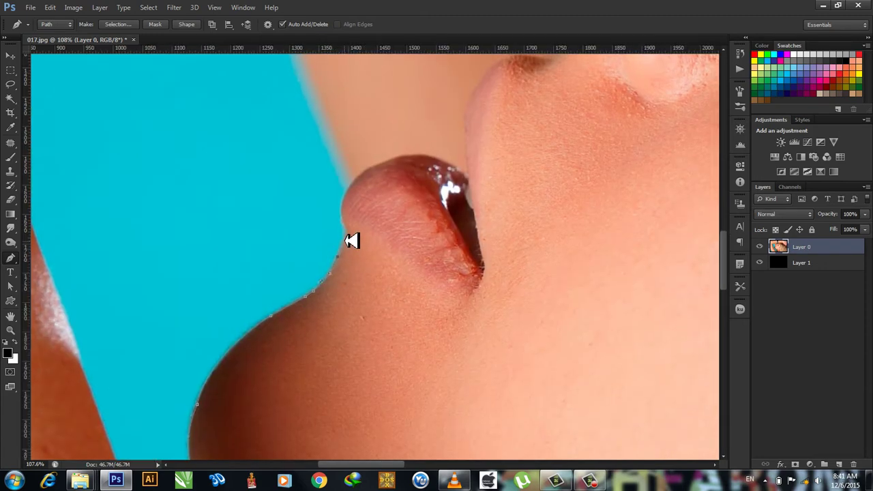
{"action": "left_click", "coordinate": [348, 233]}
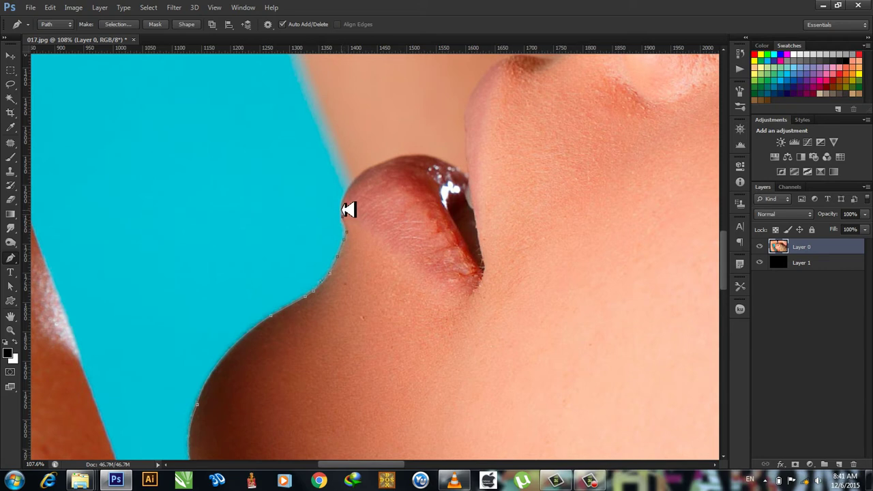
{"action": "left_click", "coordinate": [347, 187]}
{"action": "left_click_drag", "start_coordinate": [470, 176], "coordinate": [518, 216]}
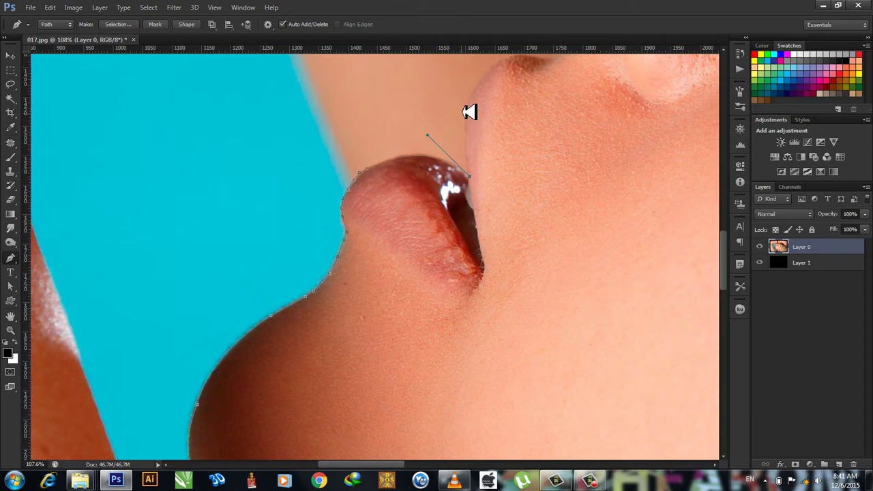
Step: Trace the path along the upper lip and up the nostril and nose edge
{"action": "scroll", "coordinate": [380, 205], "scroll_direction": "up", "scroll_amount": 5}
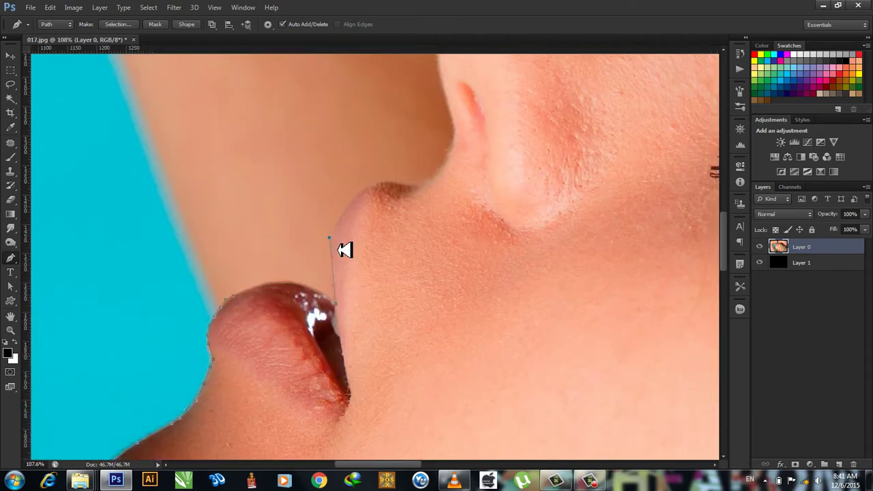
{"action": "scroll", "coordinate": [341, 247], "scroll_direction": "right", "scroll_amount": 5}
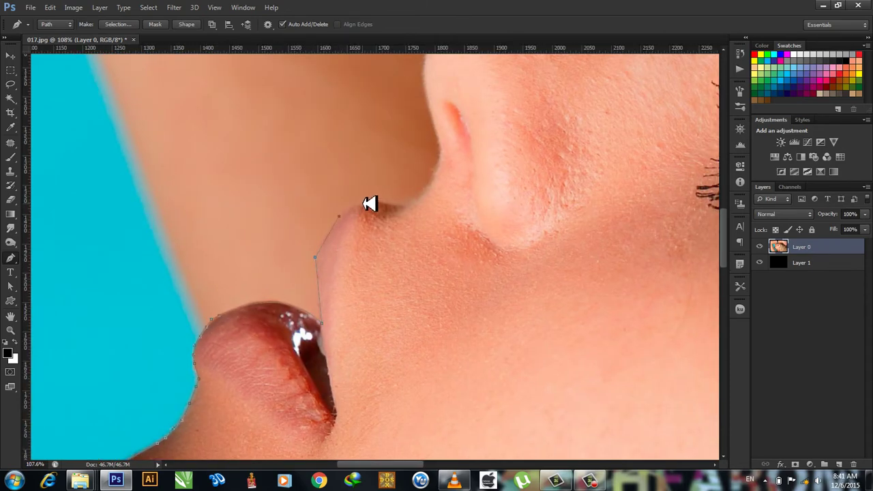
{"action": "left_click_drag", "start_coordinate": [363, 204], "coordinate": [384, 199]}
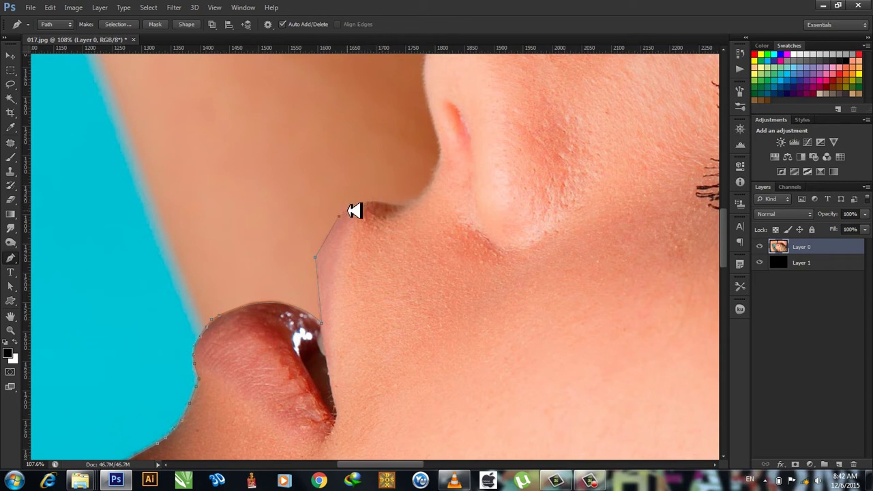
{"action": "left_click_drag", "start_coordinate": [355, 206], "coordinate": [370, 202]}
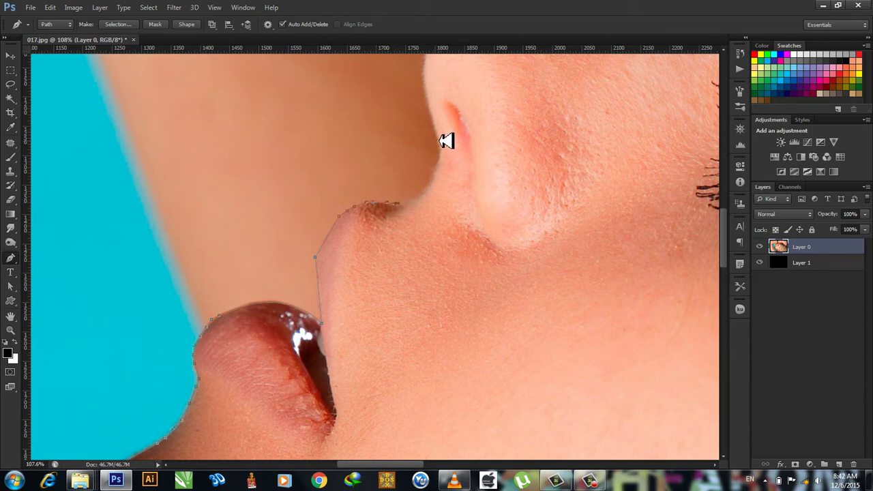
{"action": "left_click_drag", "start_coordinate": [439, 142], "coordinate": [442, 85]}
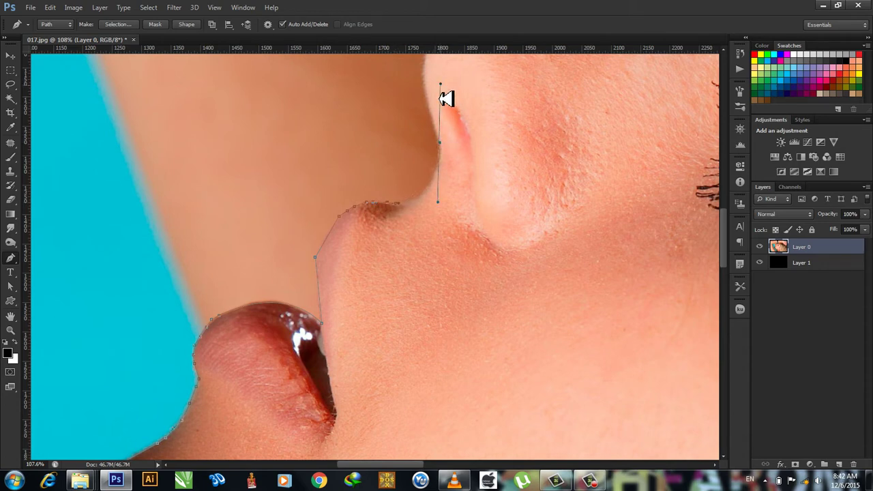
{"action": "left_click", "coordinate": [440, 143], "text": "alt"}
{"action": "left_click_drag", "start_coordinate": [445, 114], "coordinate": [463, 278]}
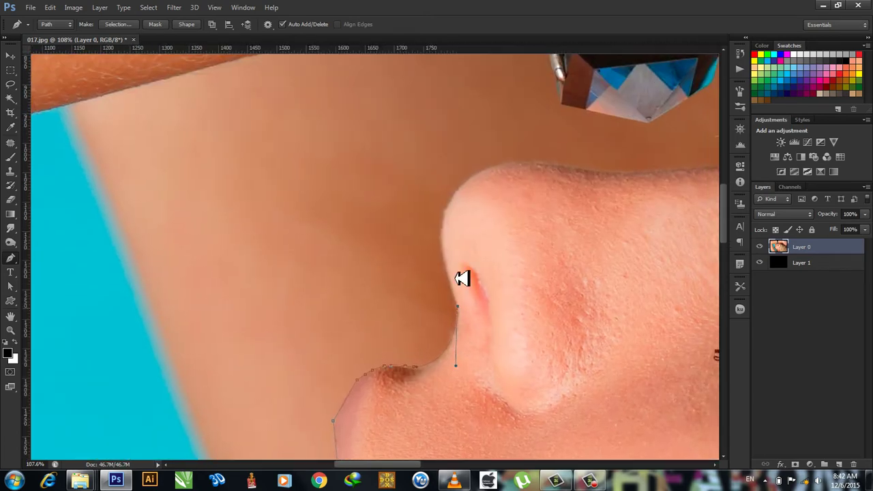
{"action": "left_click", "coordinate": [444, 247]}
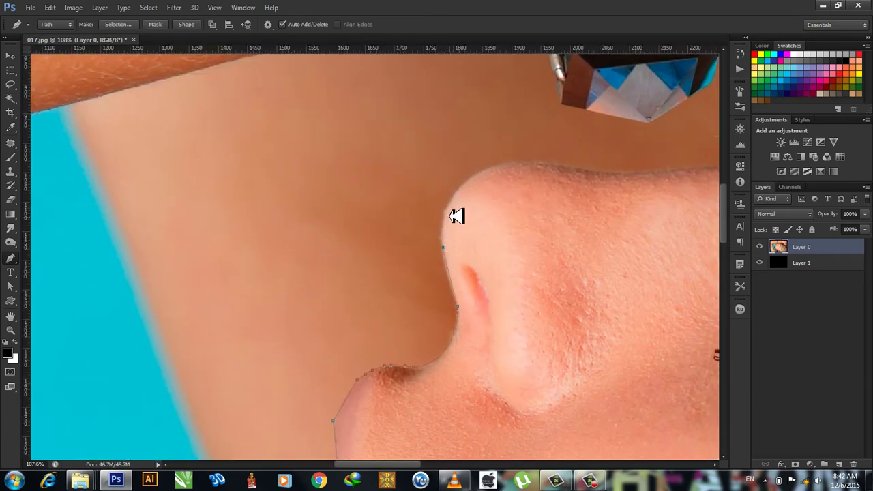
{"action": "left_click", "coordinate": [444, 226]}
{"action": "left_click", "coordinate": [447, 210]}
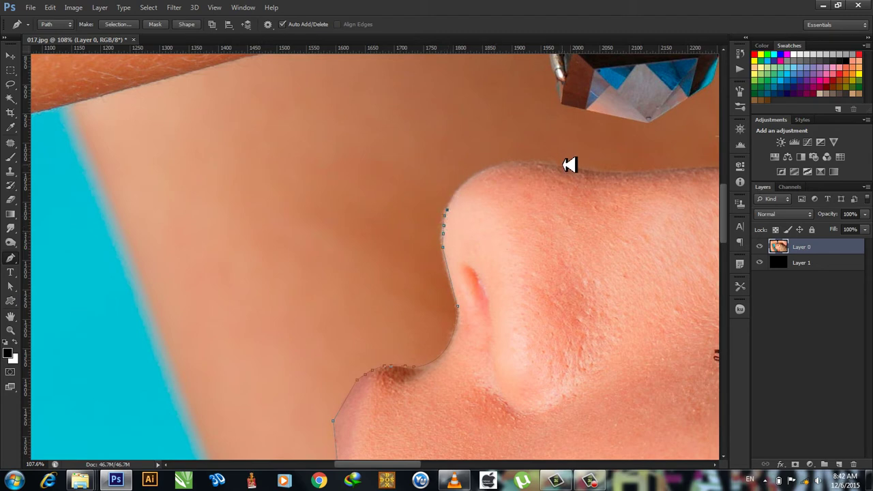
Step: Continue the path over the nose tip and up the nose ridge and bridge
{"action": "left_click_drag", "start_coordinate": [570, 164], "coordinate": [665, 186]}
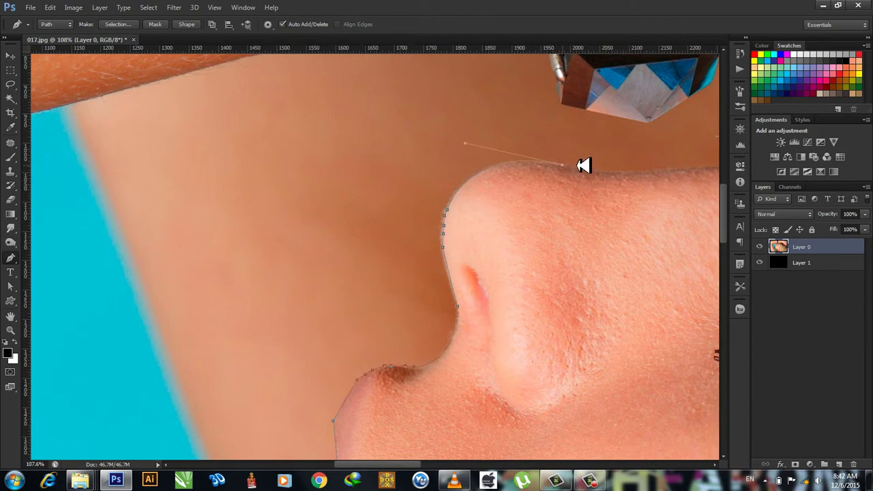
{"action": "left_click_drag", "start_coordinate": [570, 164], "coordinate": [377, 232]}
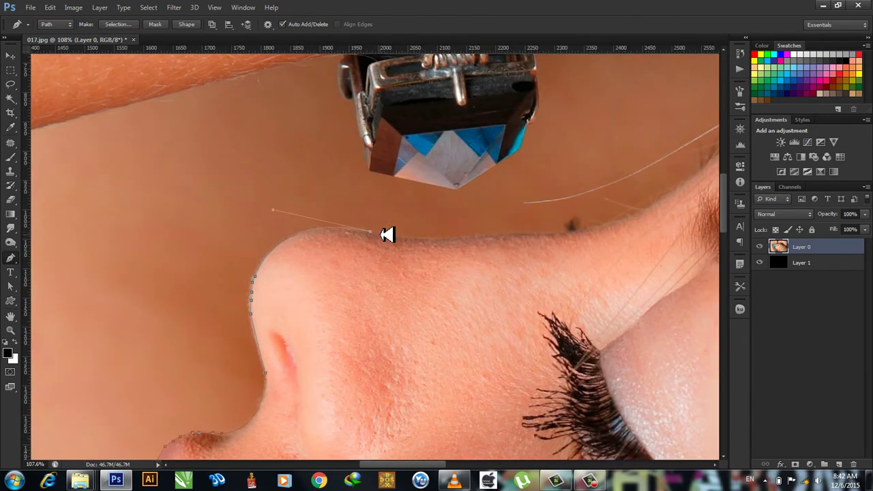
{"action": "left_click", "coordinate": [395, 235]}
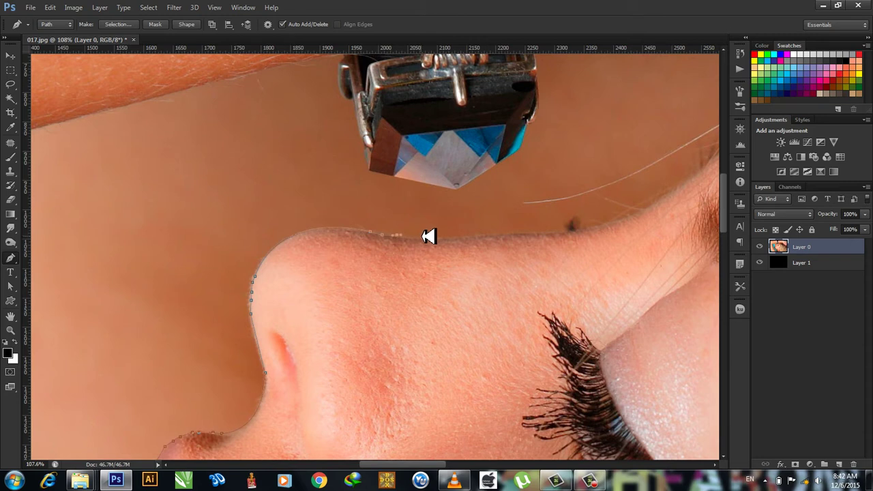
{"action": "left_click", "coordinate": [425, 238]}
{"action": "left_click", "coordinate": [480, 238]}
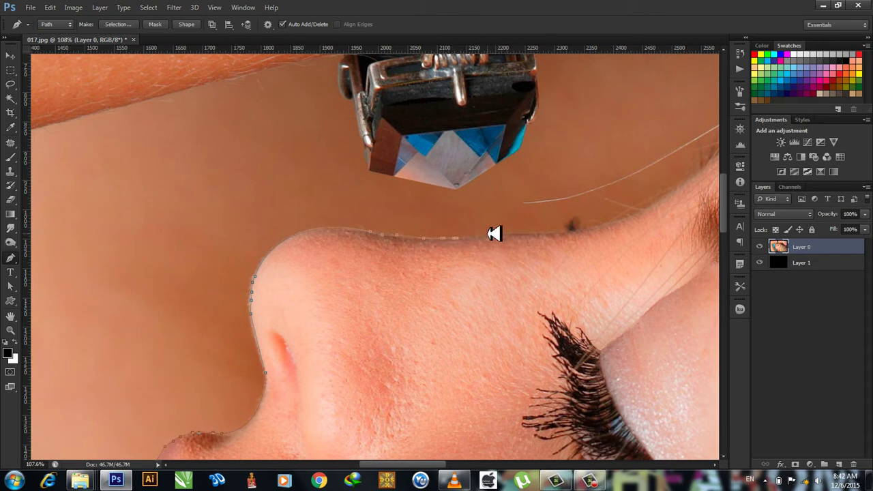
{"action": "left_click", "coordinate": [508, 235]}
{"action": "left_click", "coordinate": [531, 233]}
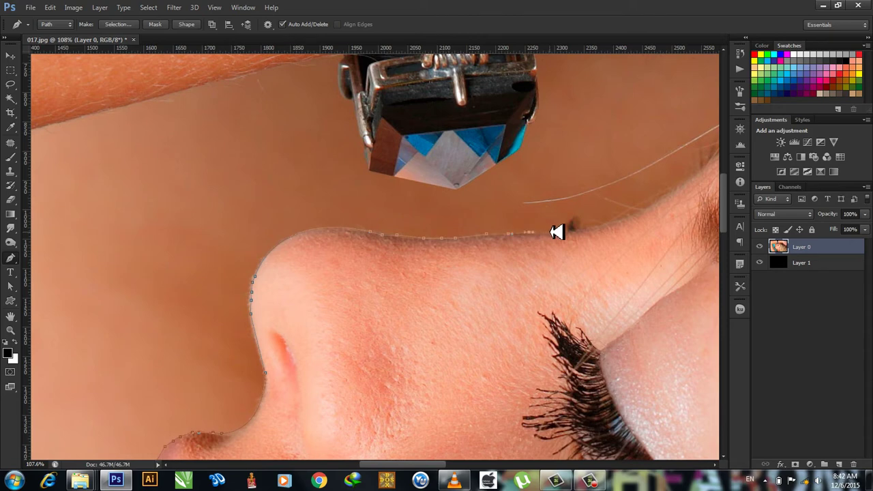
{"action": "left_click", "coordinate": [569, 232]}
{"action": "left_click", "coordinate": [617, 219]}
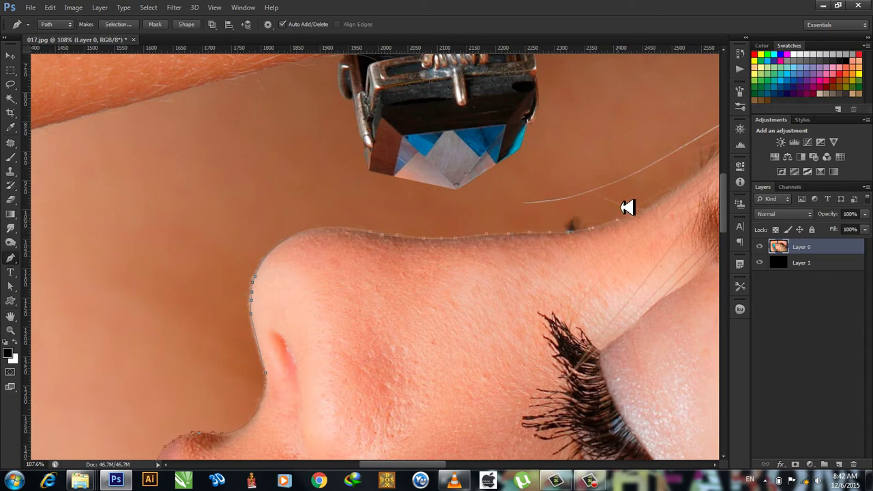
Step: Extend the path up the forehead to the hairline under the arm
{"action": "left_click_drag", "start_coordinate": [626, 207], "coordinate": [335, 249]}
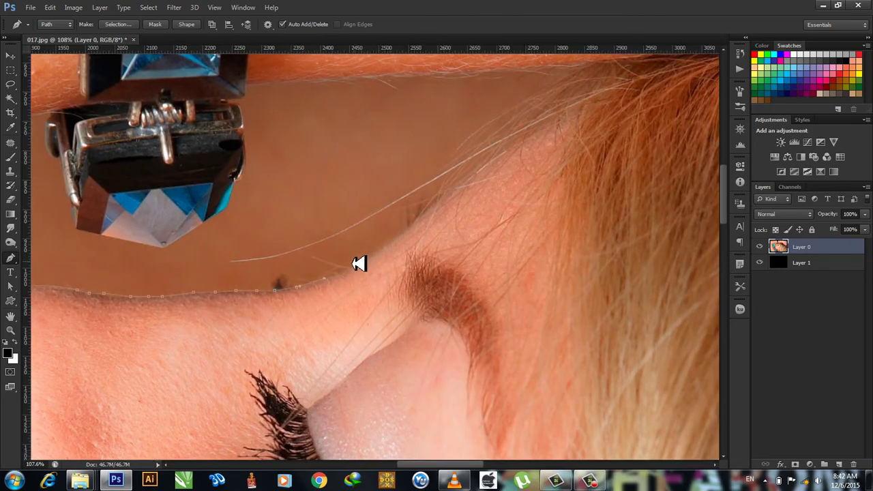
{"action": "left_click", "coordinate": [370, 258]}
{"action": "left_click", "coordinate": [404, 233]}
{"action": "left_click", "coordinate": [442, 201]}
{"action": "left_click", "coordinate": [455, 185]}
{"action": "left_click", "coordinate": [635, 108]}
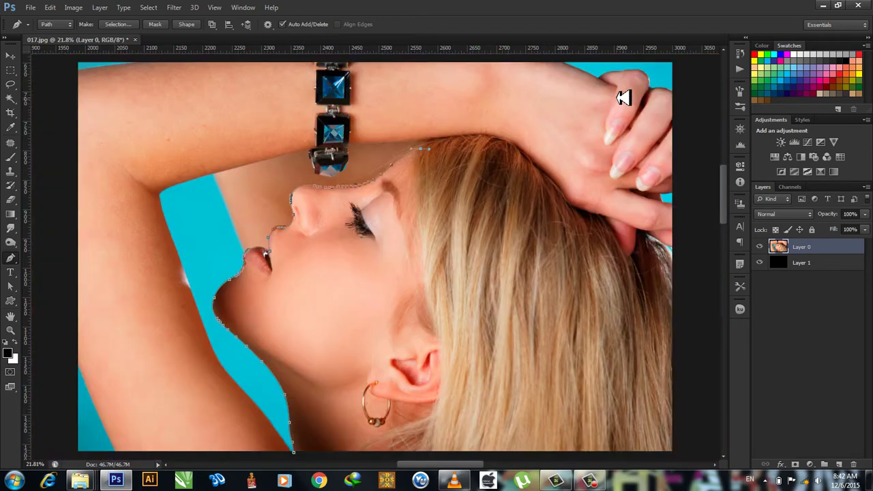
Step: Loop the path around outside the canvas, close it, and delete the selected background
{"action": "key", "text": "ctrl+0"}
{"action": "key", "text": "ctrl+minus"}
{"action": "left_click", "coordinate": [676, 199]}
{"action": "left_click", "coordinate": [645, 83]}
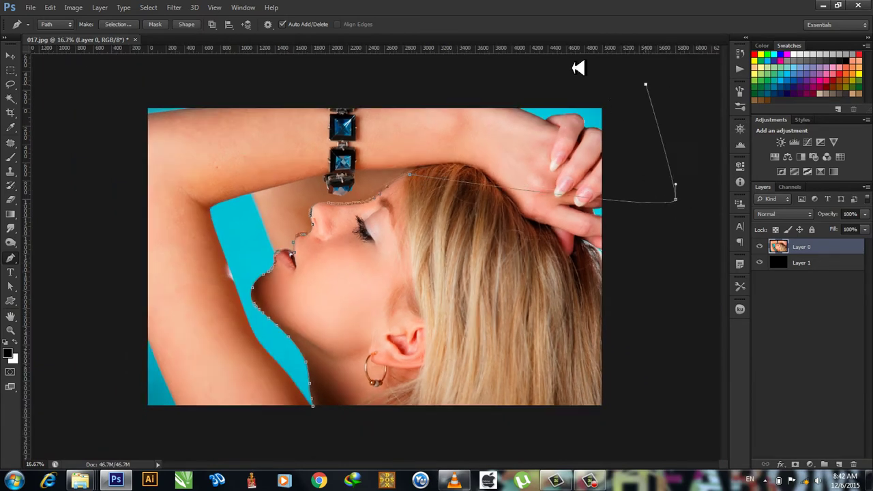
{"action": "left_click_drag", "start_coordinate": [230, 97], "coordinate": [88, 107]}
{"action": "left_click_drag", "start_coordinate": [73, 297], "coordinate": [80, 407]}
{"action": "left_click_drag", "start_coordinate": [260, 434], "coordinate": [314, 428]}
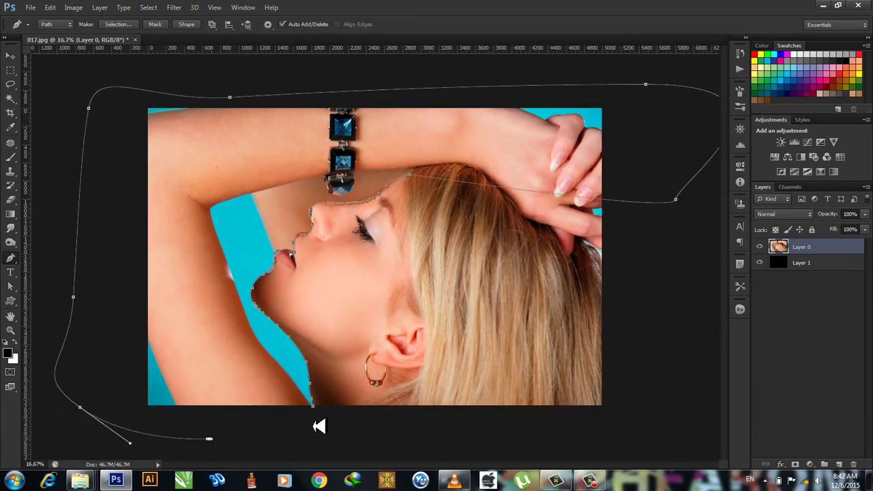
{"action": "left_click", "coordinate": [314, 405]}
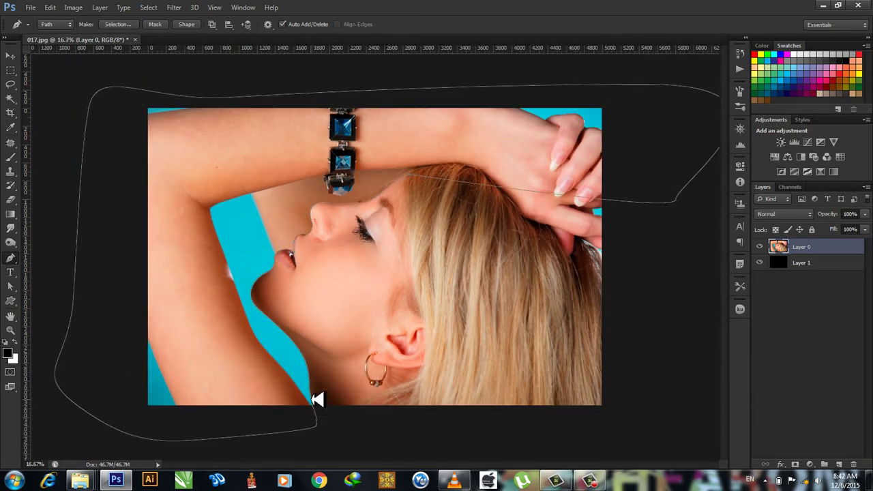
{"action": "key", "text": "ctrl+Return"}
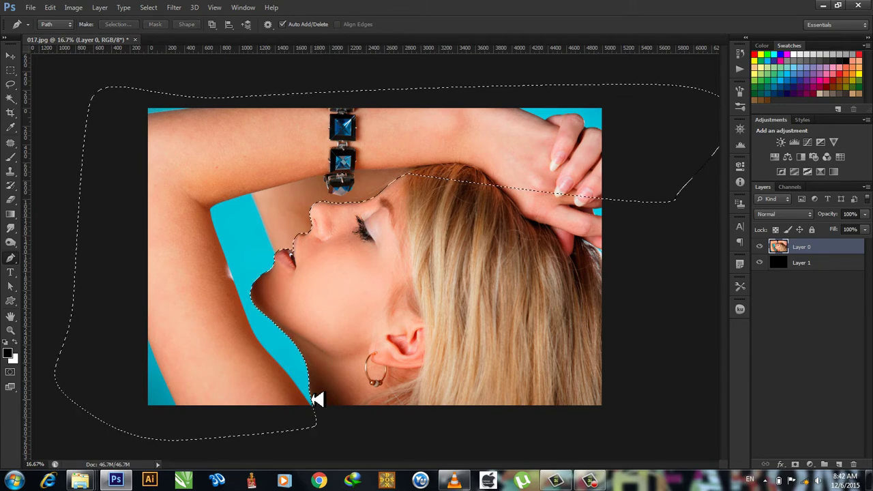
{"action": "key", "text": "Delete"}
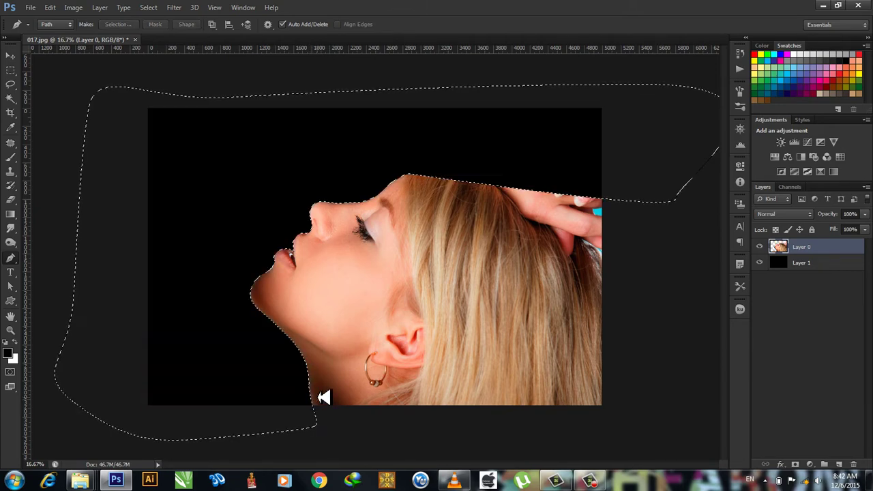
{"action": "key", "text": "ctrl+d"}
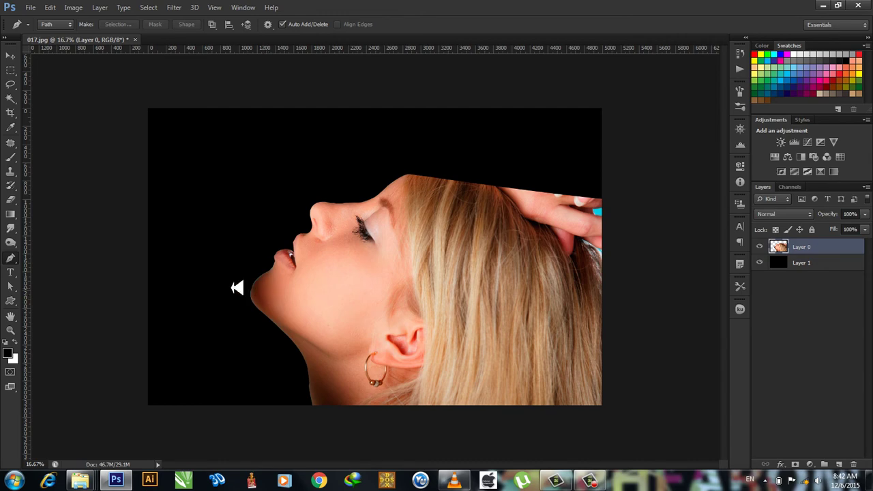
Step: Zoom in, show the rulers, and start a Pen outline along the chin edge
{"action": "scroll", "coordinate": [237, 288], "scroll_direction": "up", "scroll_amount": 2}
{"action": "scroll", "coordinate": [236, 288], "scroll_direction": "up", "scroll_amount": 2}
{"action": "scroll", "coordinate": [237, 288], "scroll_direction": "up", "scroll_amount": 2}
{"action": "scroll", "coordinate": [269, 309], "scroll_direction": "up", "scroll_amount": 2}
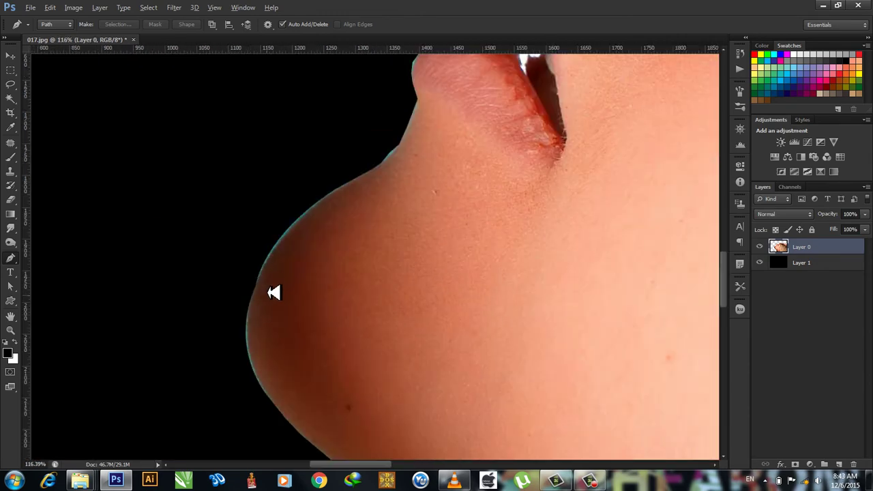
{"action": "scroll", "coordinate": [386, 217], "scroll_direction": "up", "scroll_amount": 2}
{"action": "scroll", "coordinate": [378, 257], "scroll_direction": "up", "scroll_amount": 2}
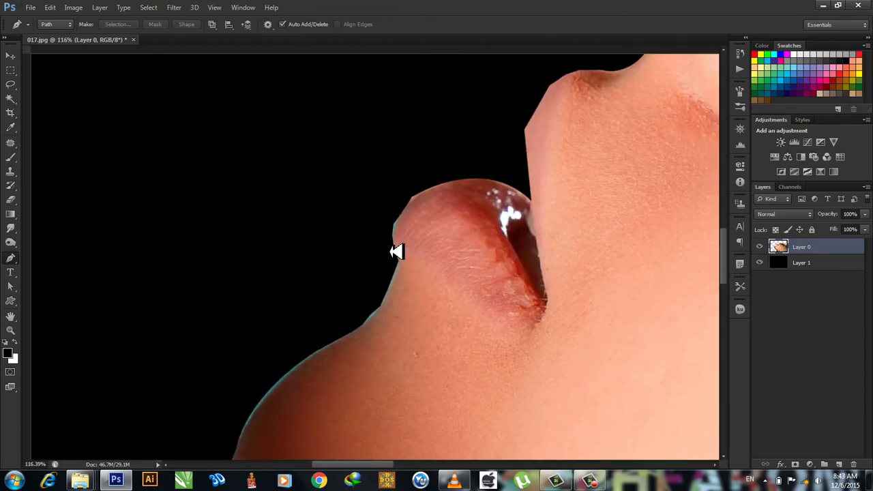
{"action": "key", "text": "ctrl+r"}
{"action": "left_click", "coordinate": [379, 319]}
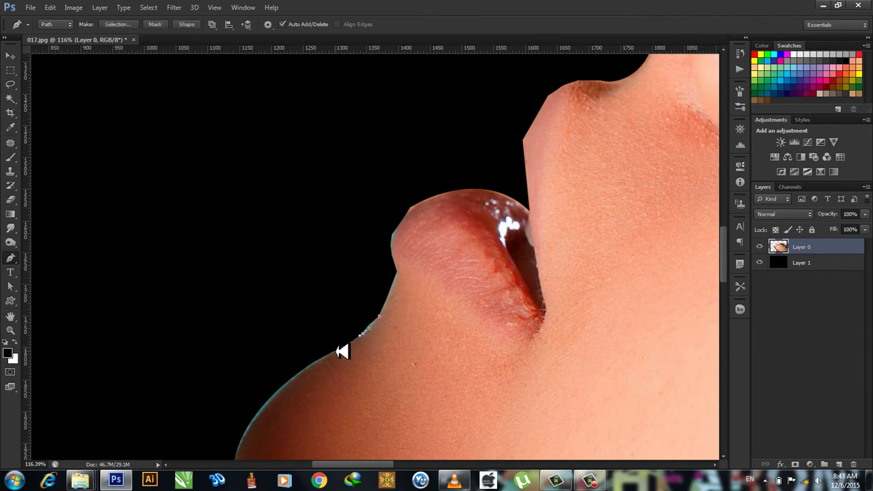
{"action": "scroll", "coordinate": [324, 313], "scroll_direction": "down", "scroll_amount": 2}
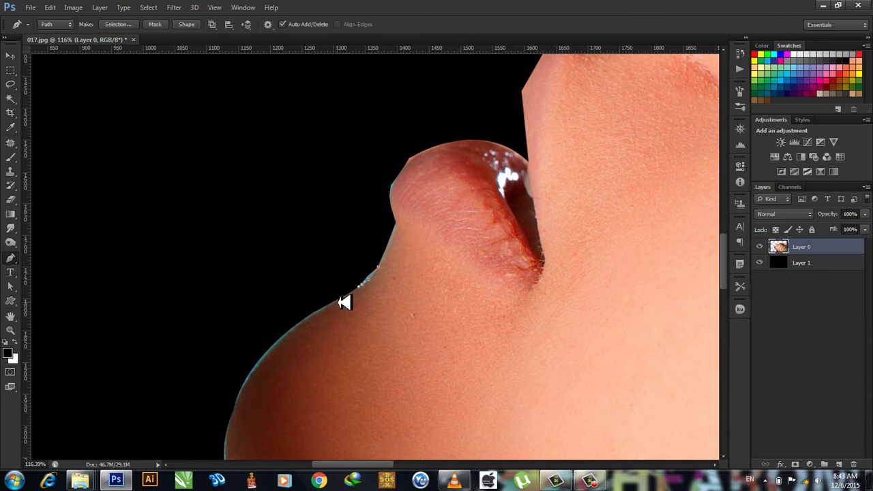
{"action": "left_click_drag", "start_coordinate": [325, 308], "coordinate": [318, 311]}
{"action": "mouse_move", "coordinate": [235, 407]}
{"action": "left_mouse_down"}
{"action": "mouse_move", "coordinate": [208, 477]}
{"action": "mouse_move", "coordinate": [208, 419]}
{"action": "left_mouse_up"}
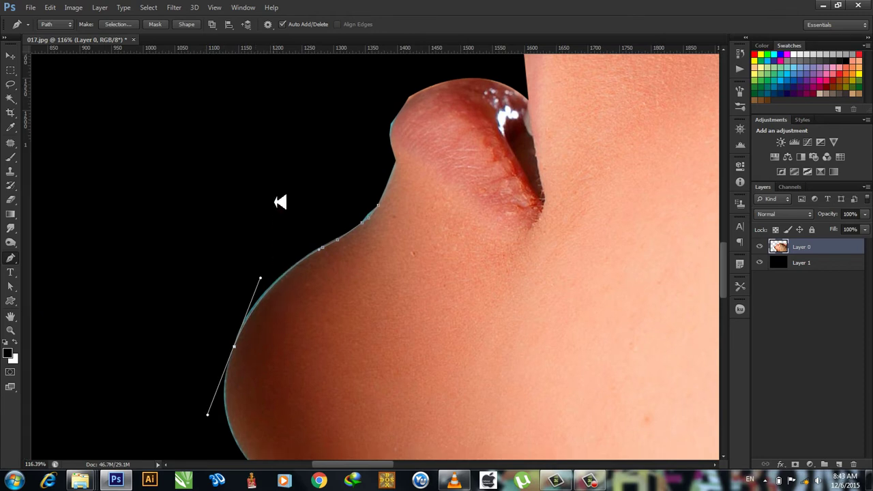
Step: Close the chin-edge outline through the black area and trim the leftover fringe
{"action": "scroll", "coordinate": [278, 187], "scroll_direction": "down", "scroll_amount": 4}
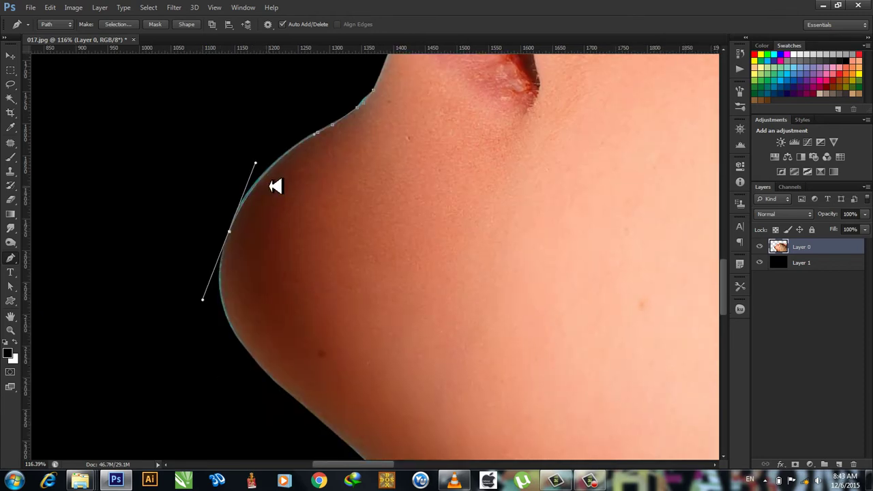
{"action": "left_click", "coordinate": [230, 233], "text": "alt"}
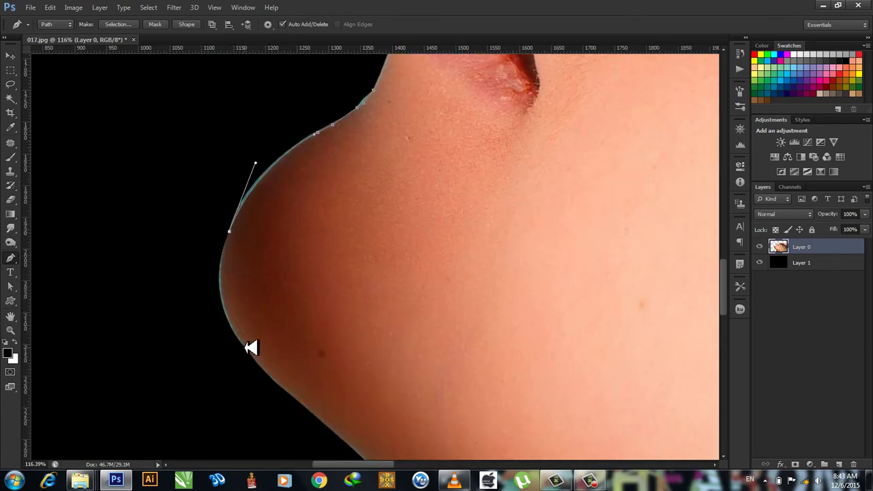
{"action": "mouse_move", "coordinate": [244, 348]}
{"action": "left_mouse_down"}
{"action": "mouse_move", "coordinate": [287, 423]}
{"action": "mouse_move", "coordinate": [294, 408]}
{"action": "left_mouse_up"}
{"action": "left_click", "coordinate": [153, 240]}
{"action": "left_click", "coordinate": [148, 145]}
{"action": "left_click_drag", "start_coordinate": [193, 100], "coordinate": [310, 85]}
{"action": "left_click", "coordinate": [375, 90]}
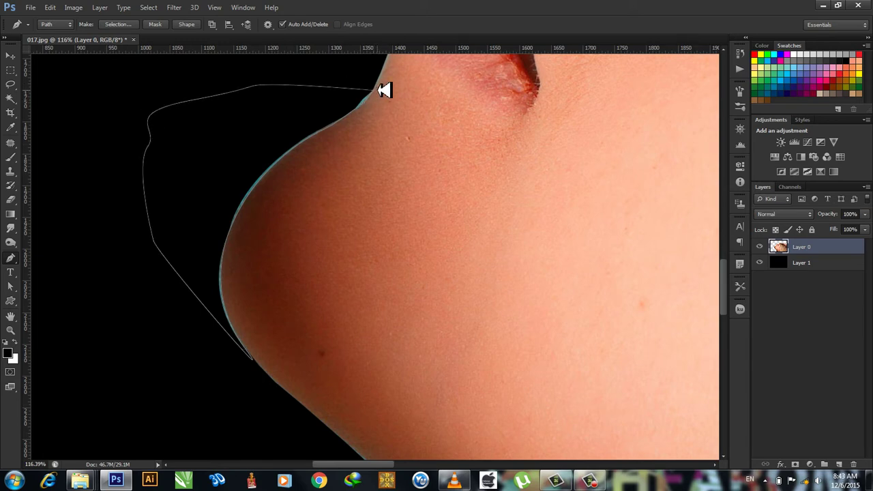
{"action": "key", "text": "ctrl+Return"}
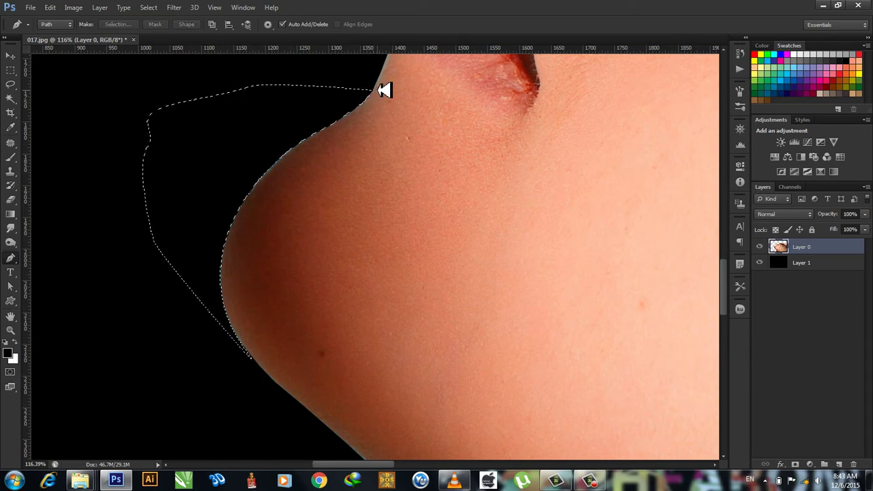
{"action": "key", "text": "ctrl+d"}
Step: Trim the sliver at the lower lip's edge, undo the accidental layer delete, and fit the image
{"action": "left_click_drag", "start_coordinate": [443, 60], "coordinate": [444, 198]}
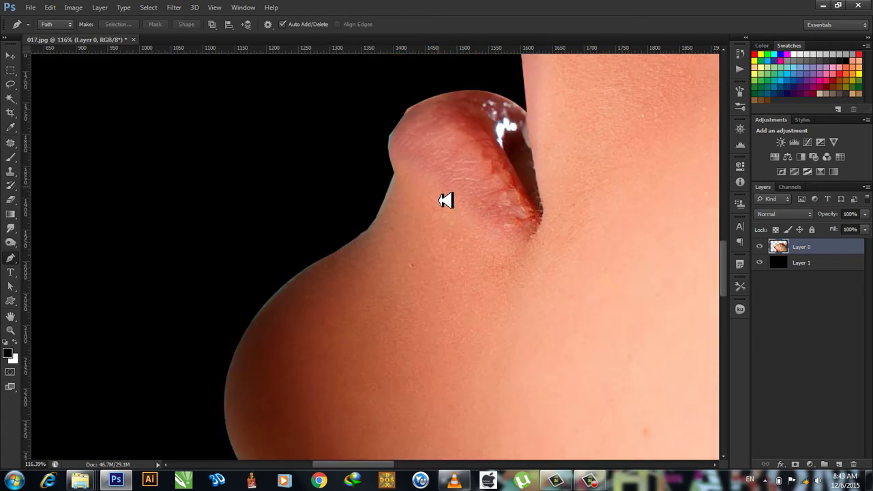
{"action": "left_click", "coordinate": [387, 163]}
{"action": "left_click", "coordinate": [370, 151]}
{"action": "left_click", "coordinate": [383, 122]}
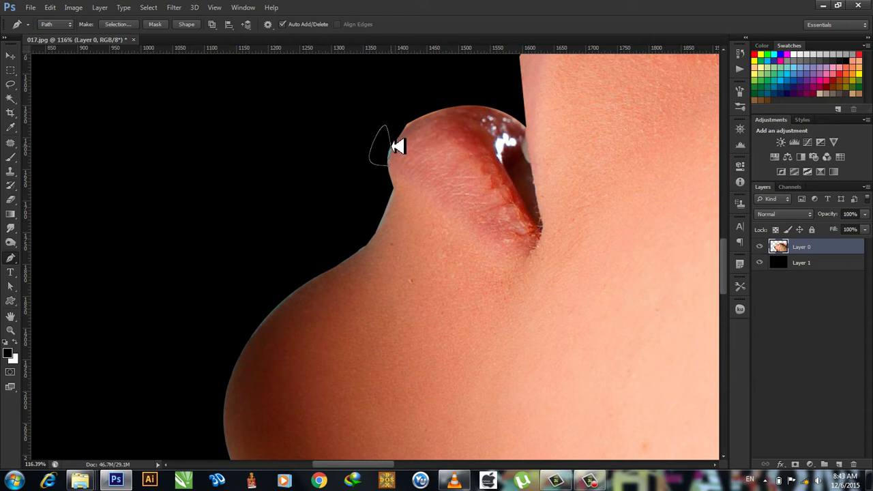
{"action": "key", "text": "ctrl+Return"}
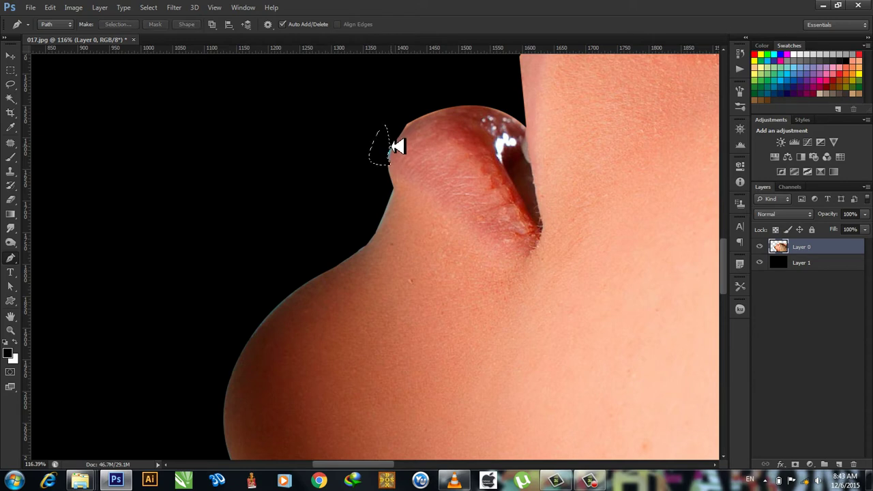
{"action": "key", "text": "ctrl+z"}
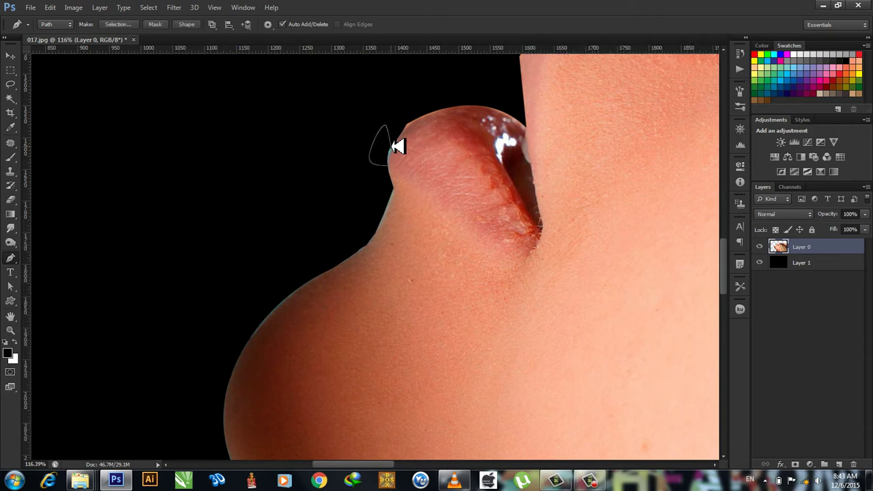
{"action": "key", "text": "Delete"}
{"action": "key", "text": "Delete"}
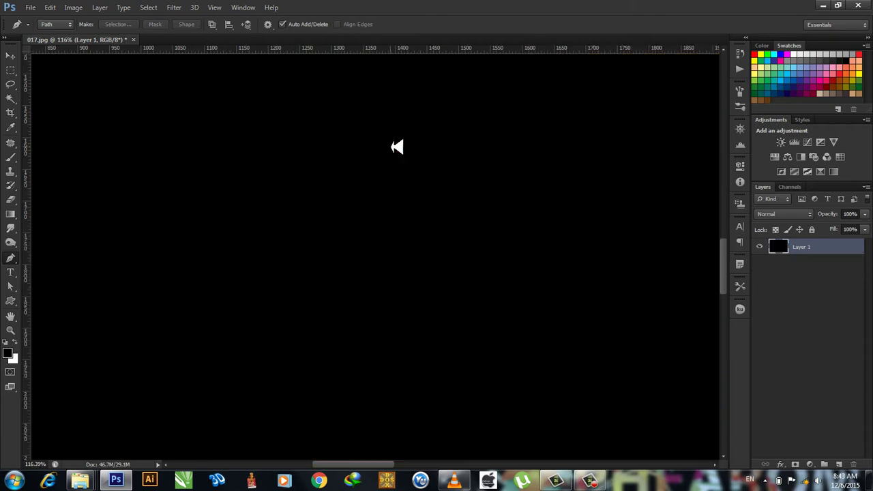
{"action": "key", "text": "ctrl+z"}
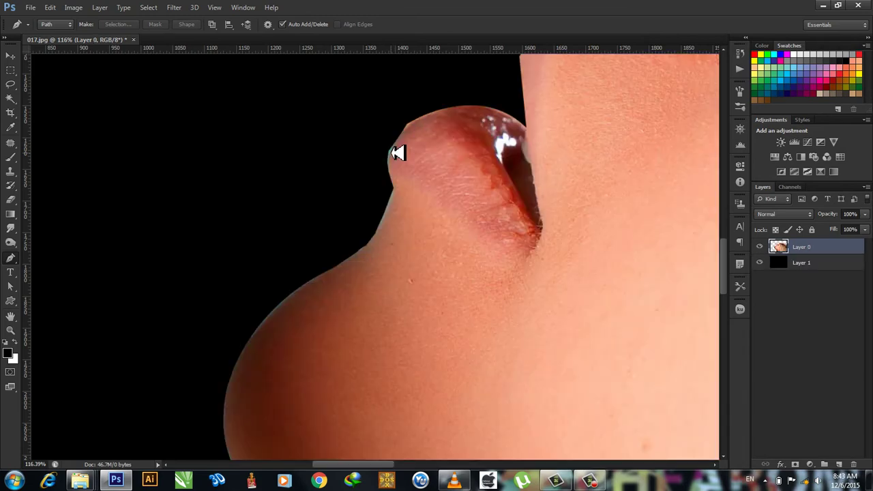
{"action": "key", "text": "ctrl+0"}
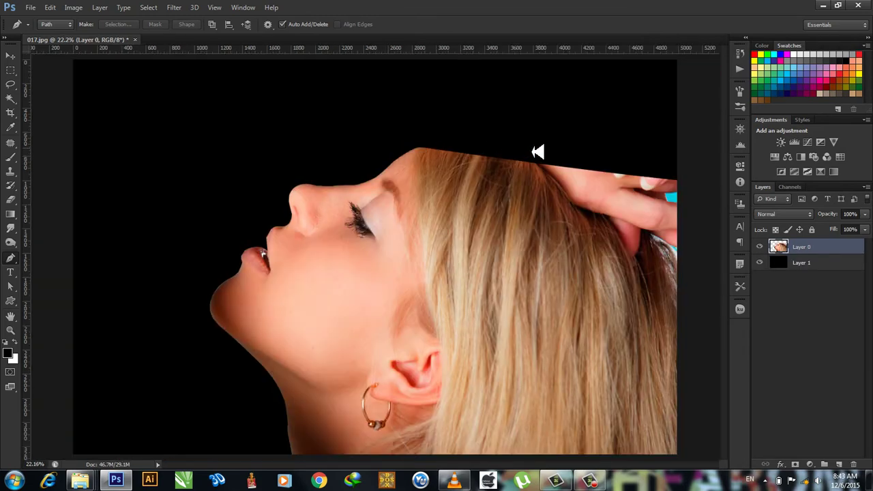
Step: Add a layer mask to Layer 0 and choose a smaller soft round brush
{"action": "left_click", "coordinate": [796, 464]}
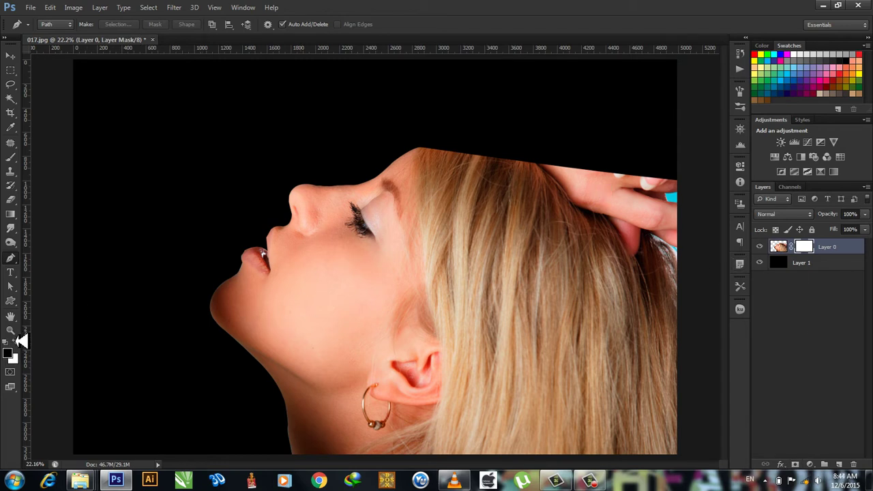
{"action": "key", "text": "b"}
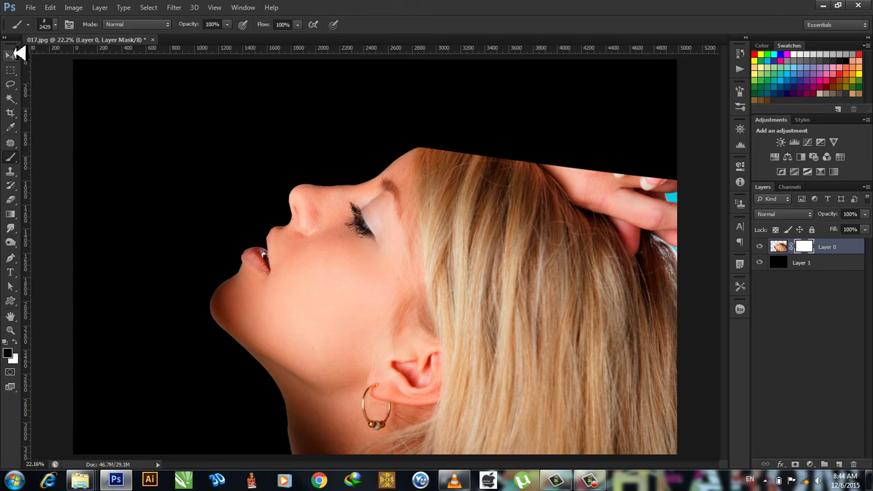
{"action": "left_click", "coordinate": [62, 24]}
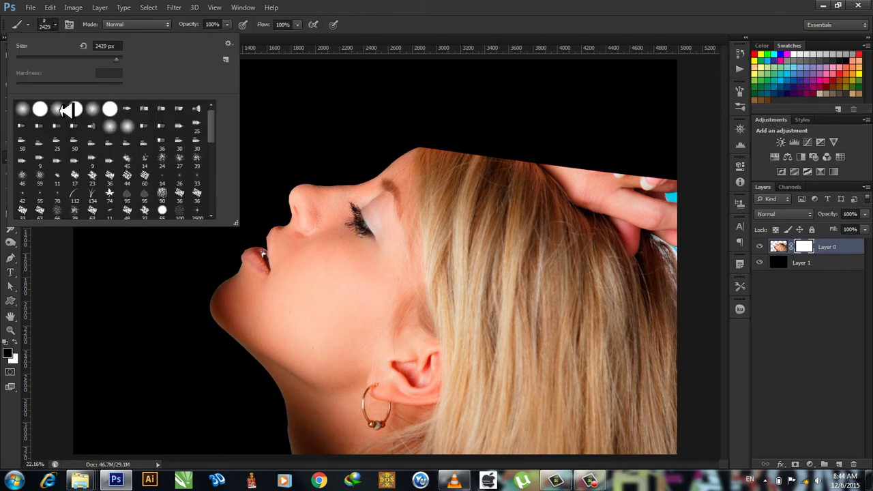
{"action": "left_click", "coordinate": [476, 159]}
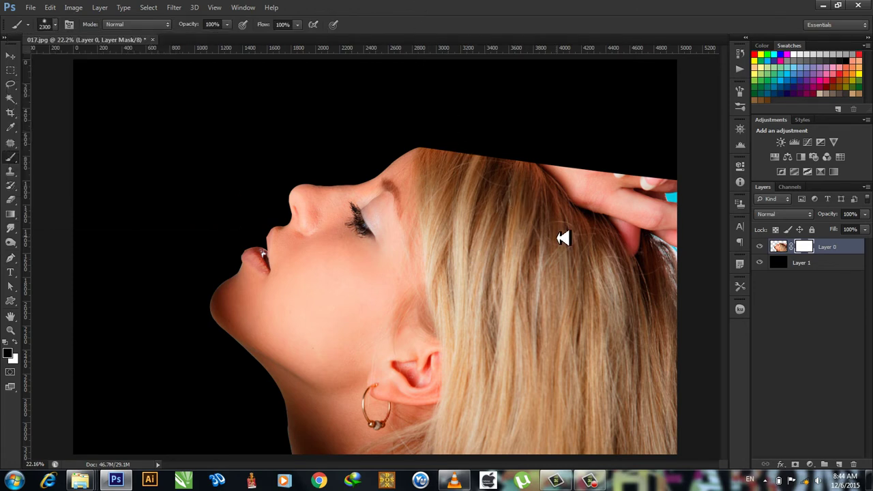
{"action": "key", "text": "bracketleft"}
{"action": "key", "text": "bracketleft"}
Step: Paint black on the mask over the hand, hair, ear and lower neck
{"action": "mouse_move", "coordinate": [635, 189]}
{"action": "left_mouse_down"}
{"action": "mouse_move", "coordinate": [647, 244]}
{"action": "mouse_move", "coordinate": [661, 250]}
{"action": "mouse_move", "coordinate": [493, 129]}
{"action": "mouse_move", "coordinate": [517, 149]}
{"action": "left_mouse_up"}
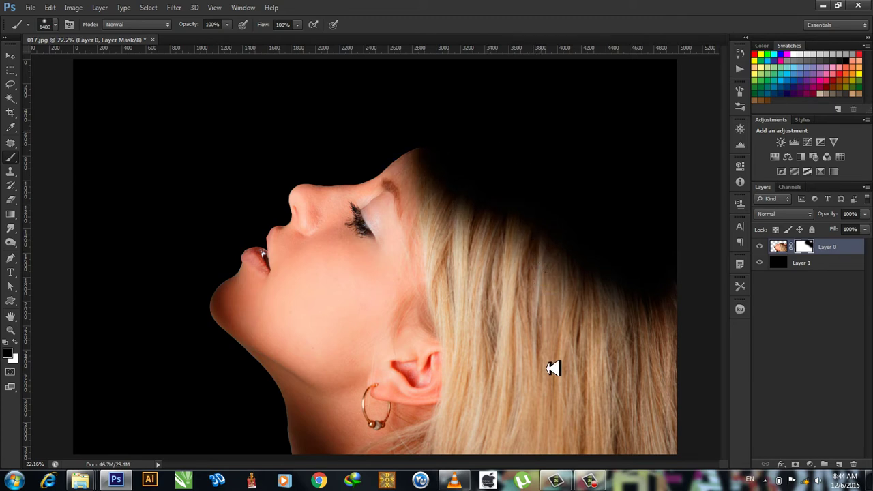
{"action": "mouse_move", "coordinate": [612, 344]}
{"action": "left_mouse_down"}
{"action": "mouse_move", "coordinate": [653, 326]}
{"action": "mouse_move", "coordinate": [637, 451]}
{"action": "left_mouse_up"}
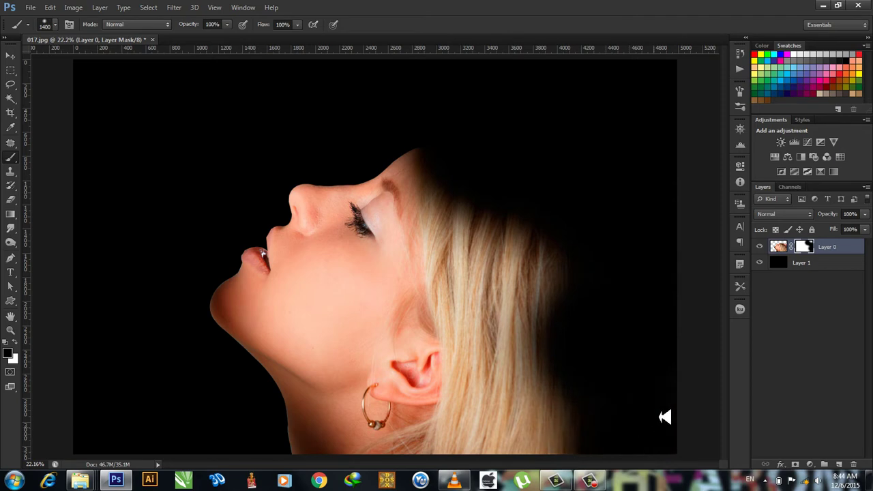
{"action": "mouse_move", "coordinate": [542, 426]}
{"action": "left_mouse_down"}
{"action": "mouse_move", "coordinate": [511, 419]}
{"action": "mouse_move", "coordinate": [457, 445]}
{"action": "mouse_move", "coordinate": [332, 462]}
{"action": "left_mouse_up"}
{"action": "left_click", "coordinate": [310, 453]}
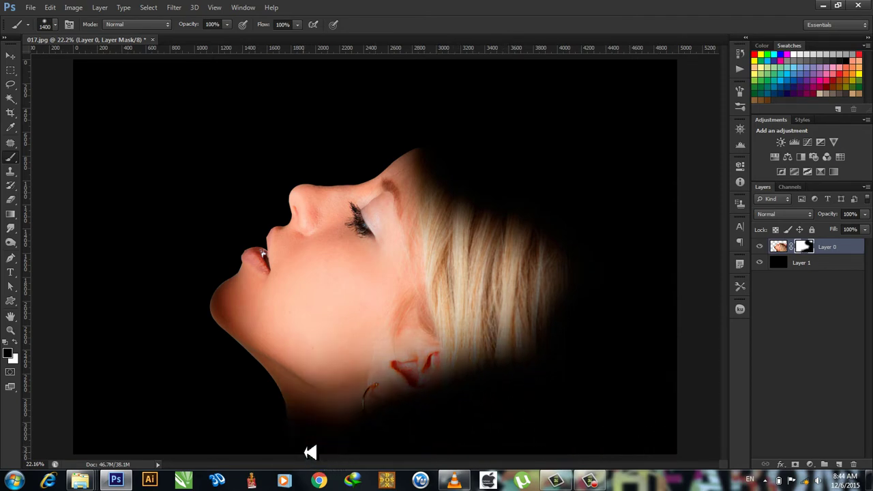
{"action": "mouse_move", "coordinate": [424, 419]}
{"action": "left_mouse_down"}
{"action": "mouse_move", "coordinate": [503, 302]}
{"action": "mouse_move", "coordinate": [571, 224]}
{"action": "mouse_move", "coordinate": [433, 406]}
{"action": "mouse_move", "coordinate": [370, 433]}
{"action": "mouse_move", "coordinate": [464, 325]}
{"action": "mouse_move", "coordinate": [529, 216]}
{"action": "left_mouse_up"}
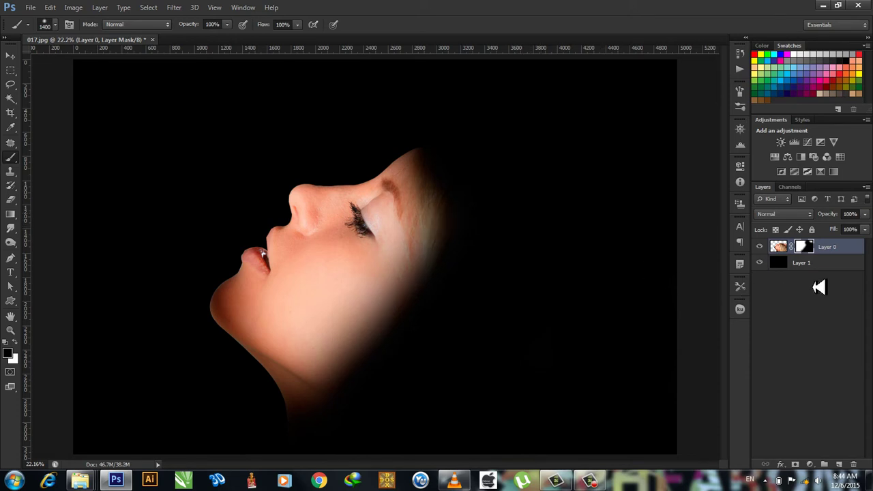
Step: Merge the face with its mask applied, then duplicate it with an inverted hidden mask
{"action": "key", "text": "ctrl+j"}
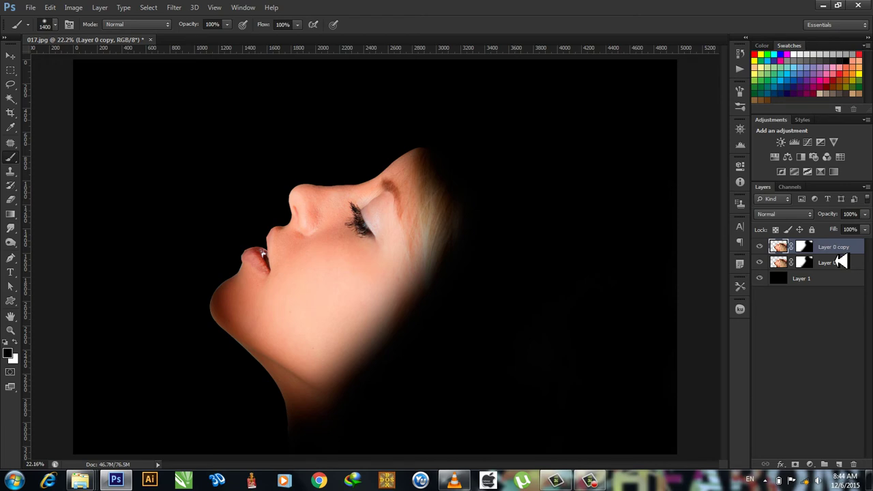
{"action": "key", "text": "ctrl+e"}
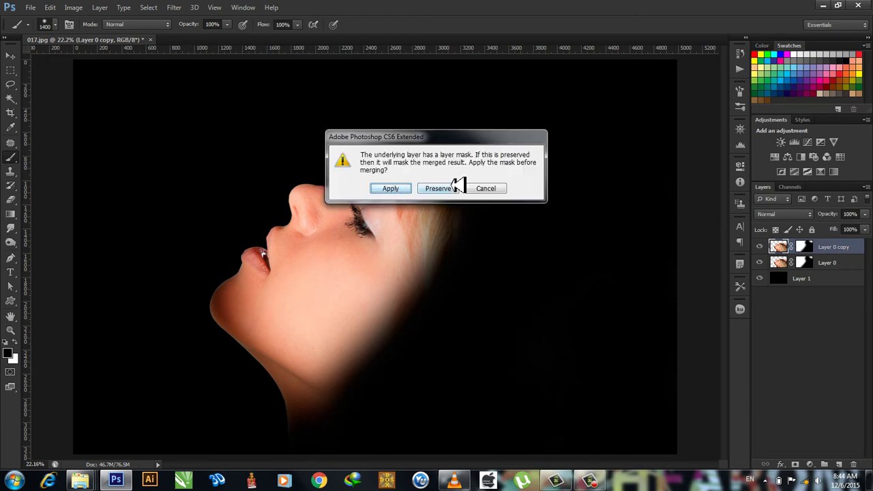
{"action": "left_click", "coordinate": [396, 189]}
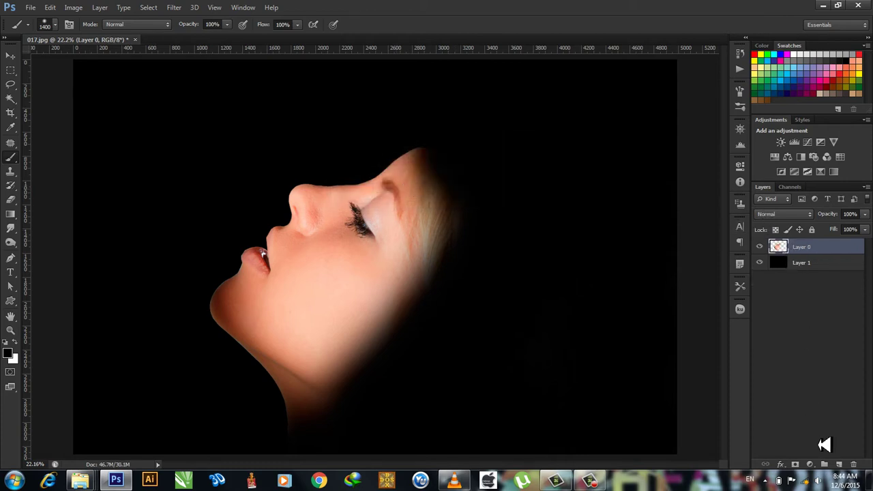
{"action": "key", "text": "ctrl+j"}
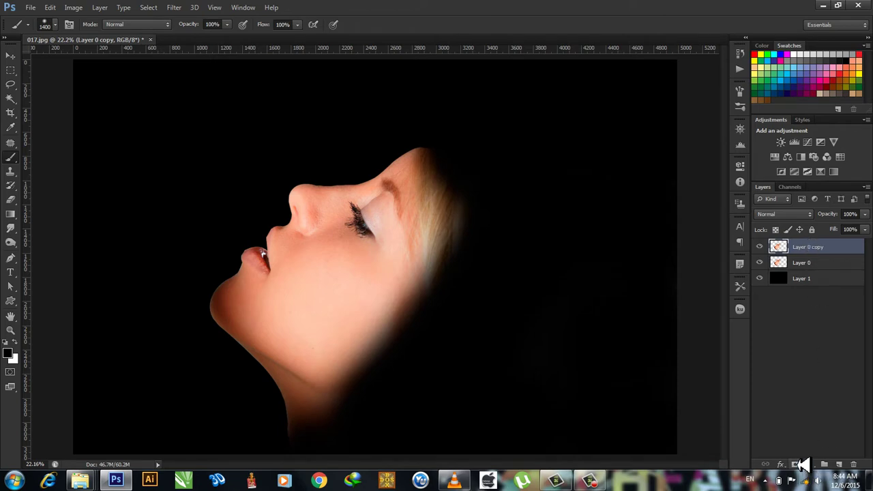
{"action": "left_click", "coordinate": [797, 464]}
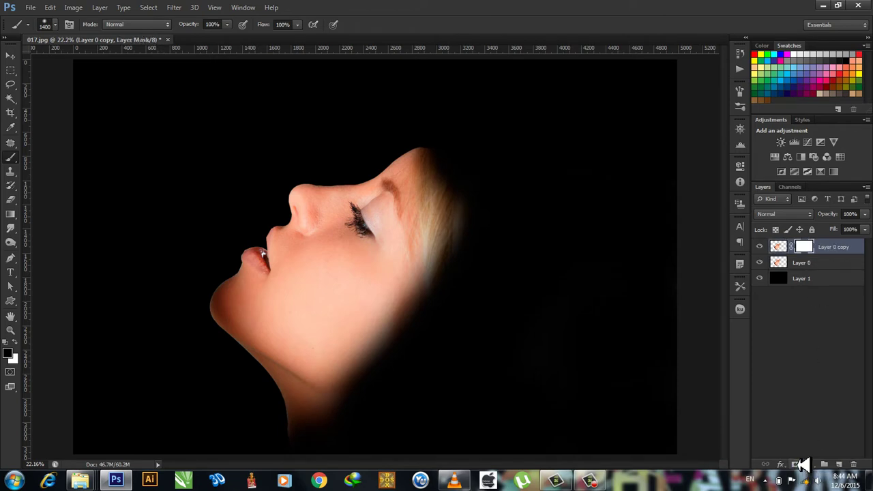
{"action": "key", "text": "ctrl+i"}
Step: Set Layer 0 opacity to 60% and paint white on the copy's mask over nose, cheek and chin
{"action": "left_click", "coordinate": [805, 262]}
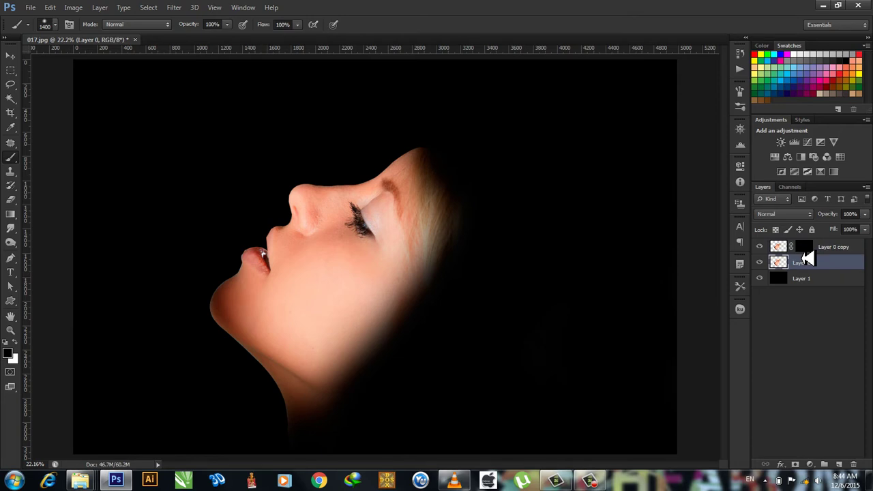
{"action": "left_click_drag", "start_coordinate": [857, 214], "coordinate": [839, 214]}
{"action": "type", "text": "60"}
{"action": "left_click", "coordinate": [817, 247]}
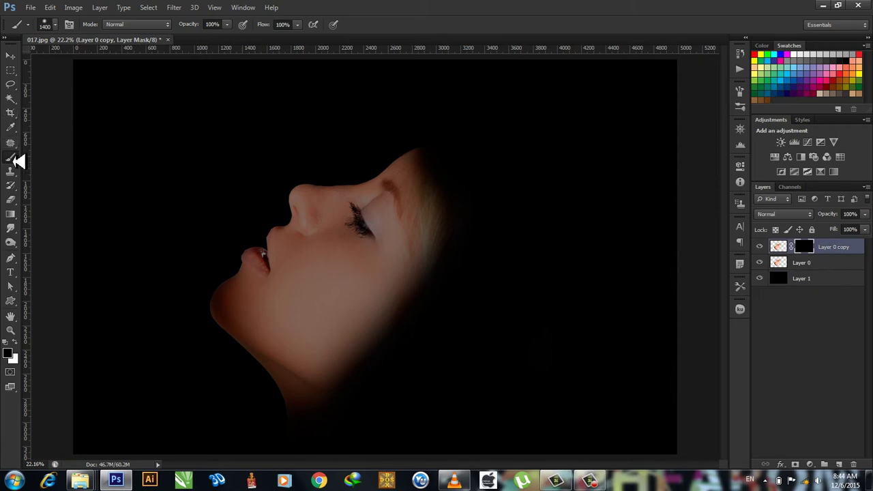
{"action": "key", "text": "x"}
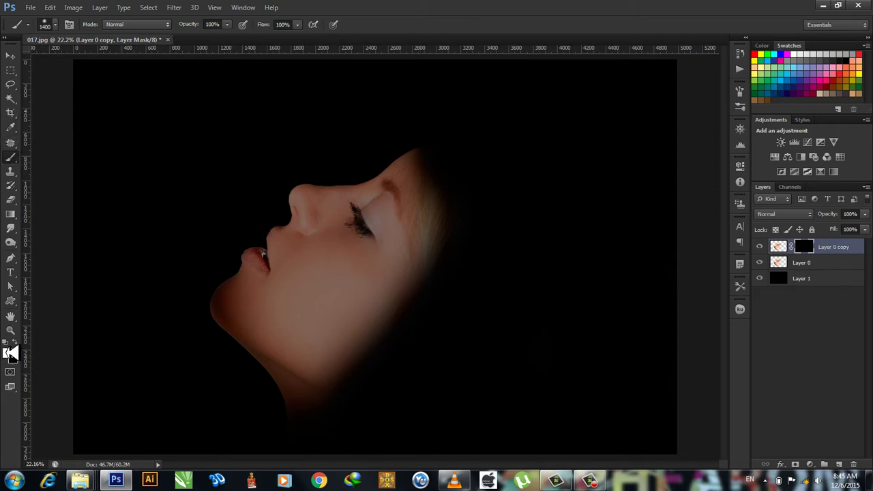
{"action": "mouse_move", "coordinate": [389, 189]}
{"action": "left_mouse_down"}
{"action": "mouse_move", "coordinate": [323, 222]}
{"action": "mouse_move", "coordinate": [234, 345]}
{"action": "mouse_move", "coordinate": [433, 189]}
{"action": "mouse_move", "coordinate": [277, 386]}
{"action": "mouse_move", "coordinate": [375, 334]}
{"action": "left_mouse_up"}
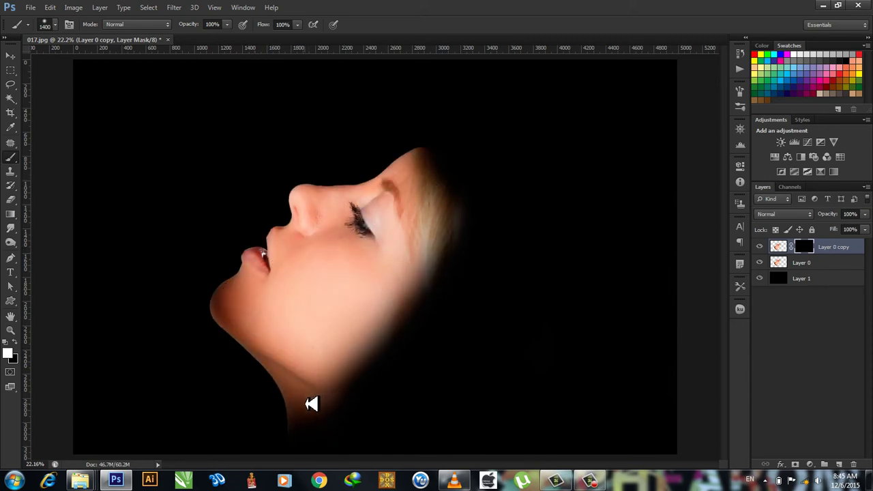
Step: Give Layer 0 copy a drop shadow (100% opacity, 15 px distance, 5 px size), then duplicate it
{"action": "right_click", "coordinate": [837, 246]}
{"action": "left_click", "coordinate": [743, 12]}
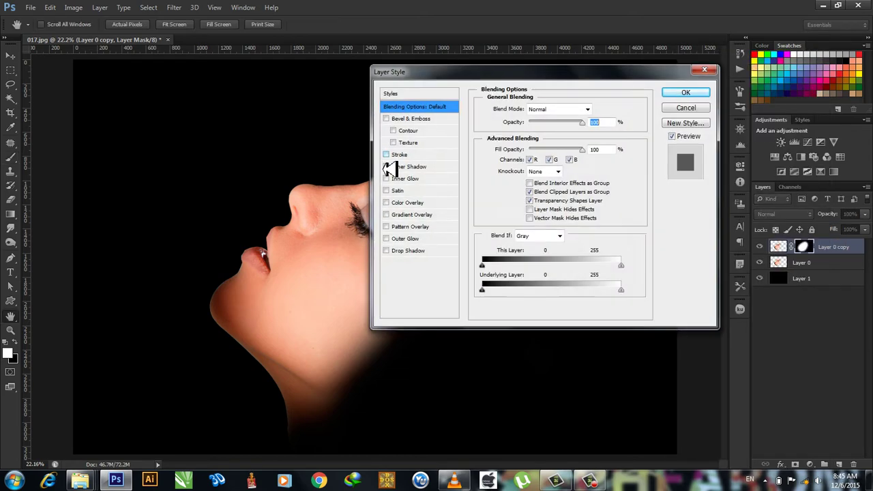
{"action": "left_click", "coordinate": [415, 251]}
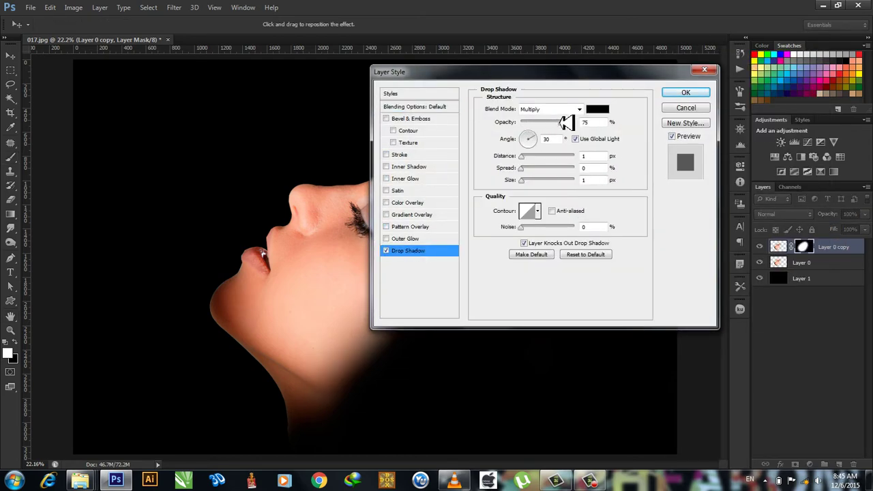
{"action": "left_click_drag", "start_coordinate": [568, 121], "coordinate": [586, 122]}
{"action": "mouse_move", "coordinate": [598, 156]}
{"action": "left_mouse_down"}
{"action": "mouse_move", "coordinate": [593, 163]}
{"action": "mouse_move", "coordinate": [606, 176]}
{"action": "left_mouse_up"}
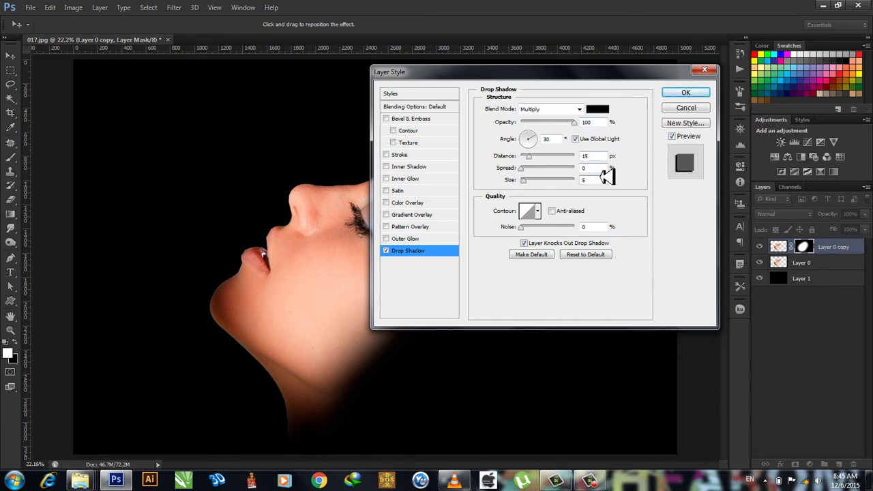
{"action": "left_click", "coordinate": [686, 92]}
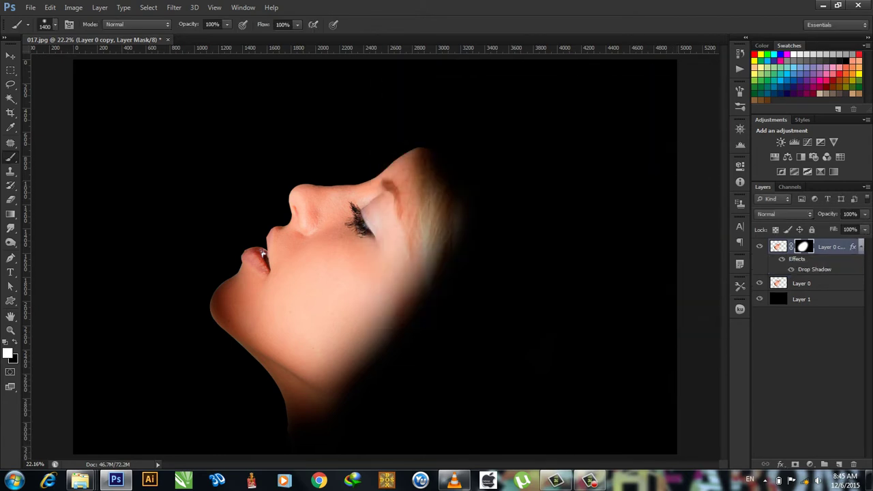
{"action": "left_click", "coordinate": [861, 246]}
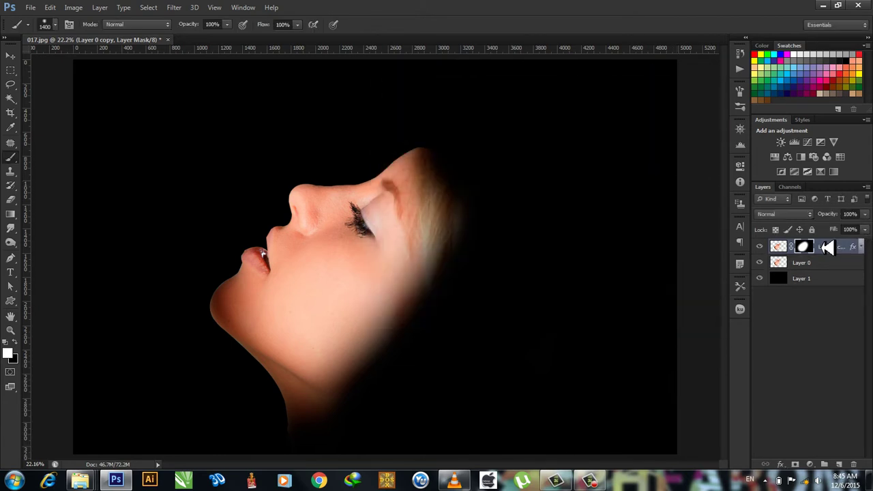
{"action": "key", "text": "ctrl+j"}
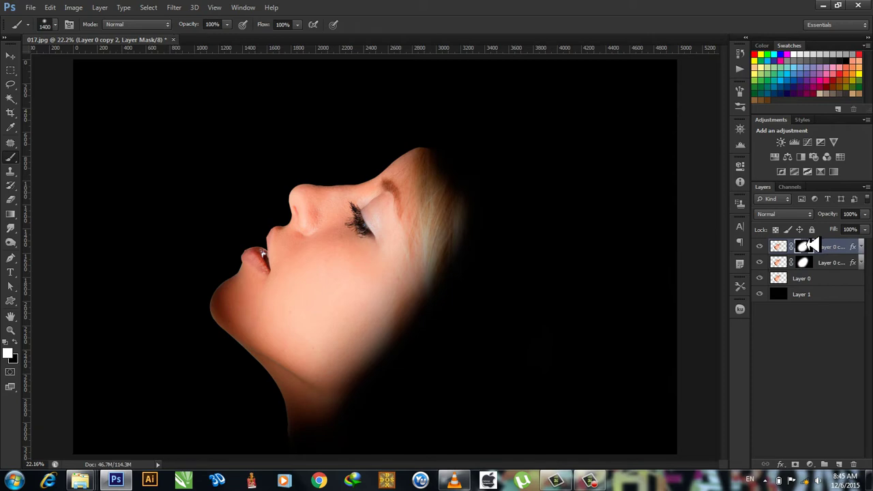
Step: Replace Layer 0 copy 2's mask with a fresh one and invert it to black
{"action": "left_click_drag", "start_coordinate": [810, 246], "coordinate": [861, 464]}
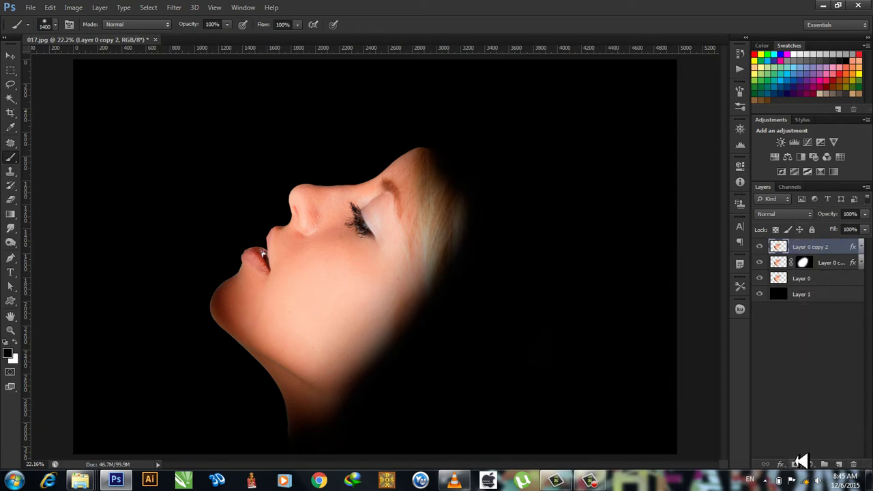
{"action": "left_click", "coordinate": [796, 464]}
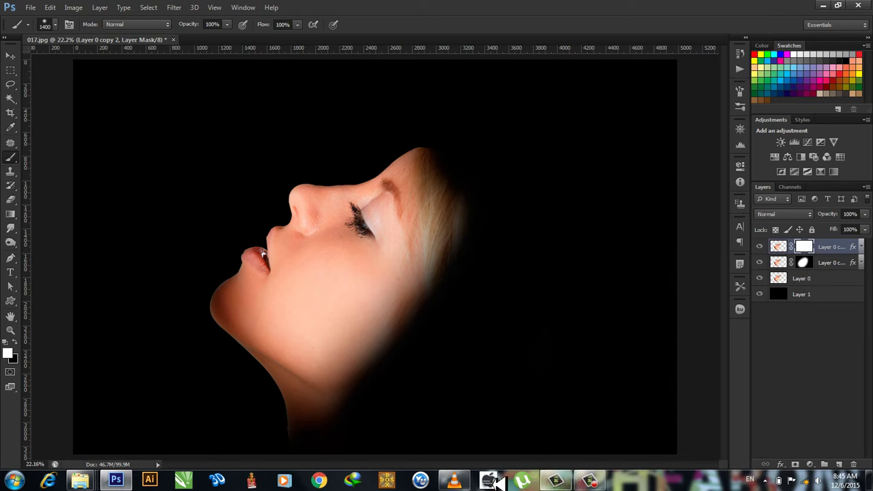
{"action": "left_click", "coordinate": [454, 481]}
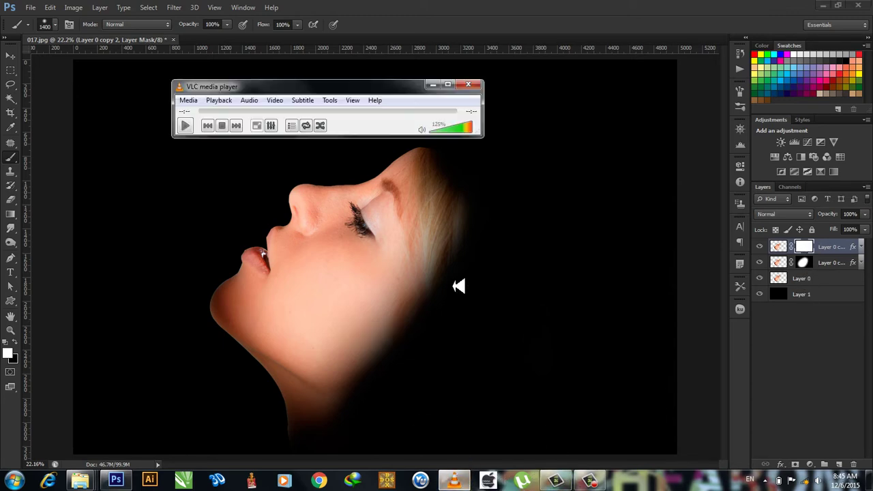
{"action": "left_click", "coordinate": [189, 125]}
{"action": "left_click", "coordinate": [485, 4]}
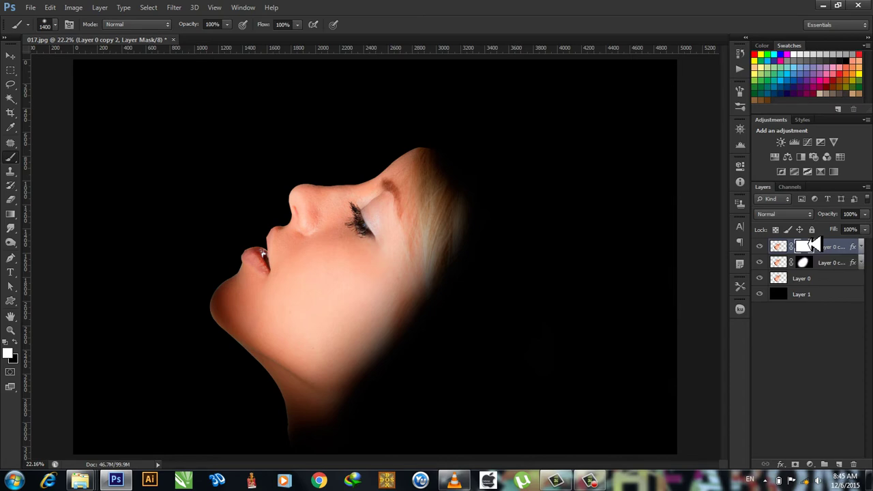
{"action": "key", "text": "ctrl+i"}
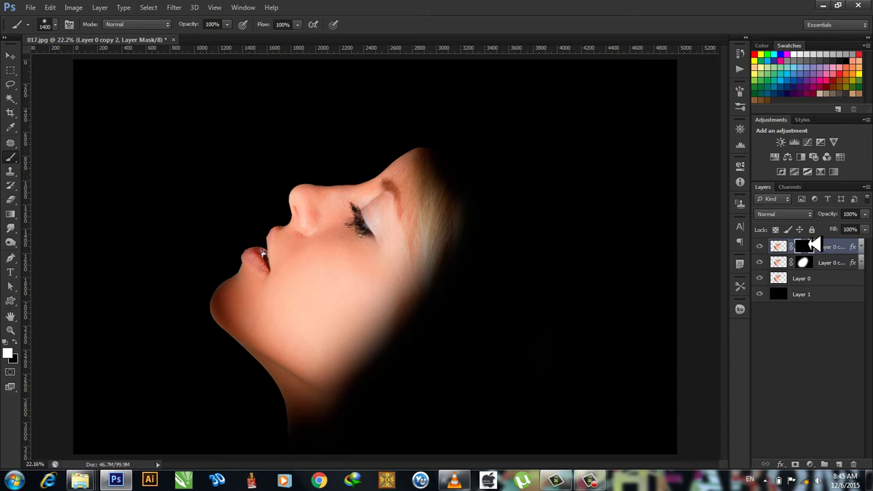
Step: Duplicate the hidden copy up to Layer 0 copy 6 and target the top mask
{"action": "key", "text": "ctrl+j"}
{"action": "key", "text": "ctrl+j"}
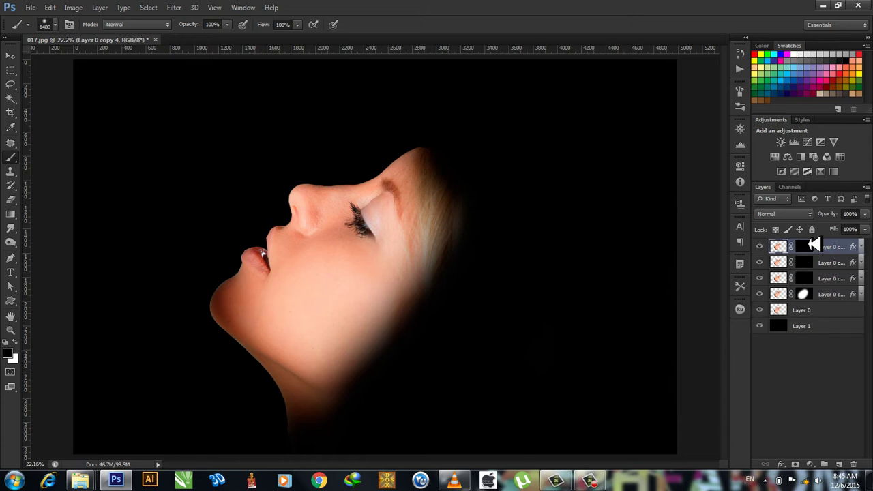
{"action": "key", "text": "ctrl+j"}
{"action": "key", "text": "ctrl+j"}
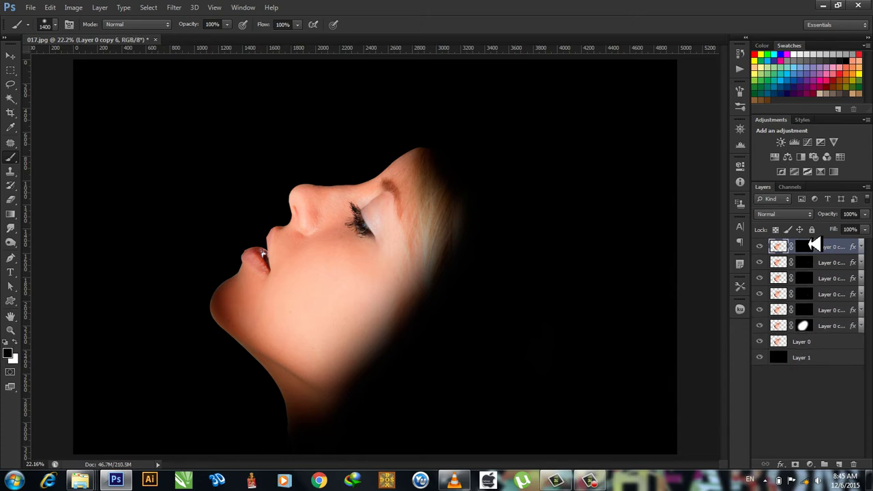
{"action": "left_click", "coordinate": [806, 246]}
Step: Make white the foreground colour and pick a 2500 px textured brush tip angled at -81°
{"action": "key", "text": "x"}
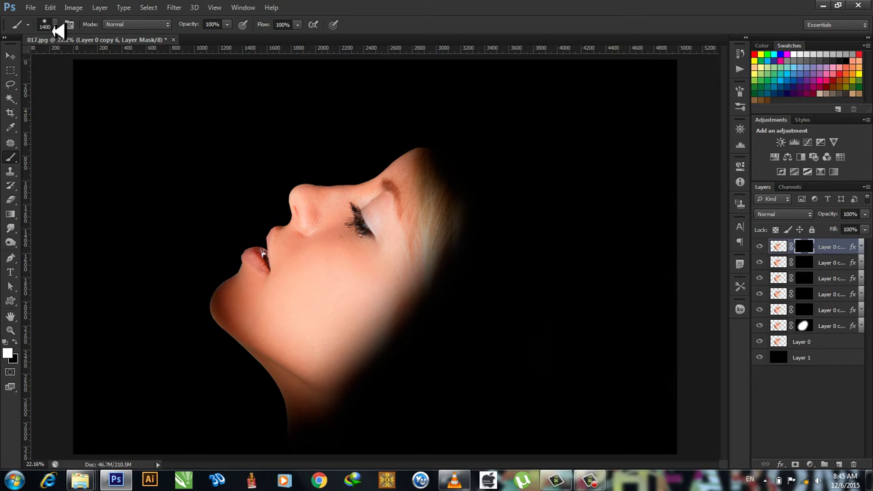
{"action": "left_click", "coordinate": [57, 26]}
{"action": "scroll", "coordinate": [120, 179], "scroll_direction": "down", "scroll_amount": 2}
{"action": "scroll", "coordinate": [121, 188], "scroll_direction": "down", "scroll_amount": 2}
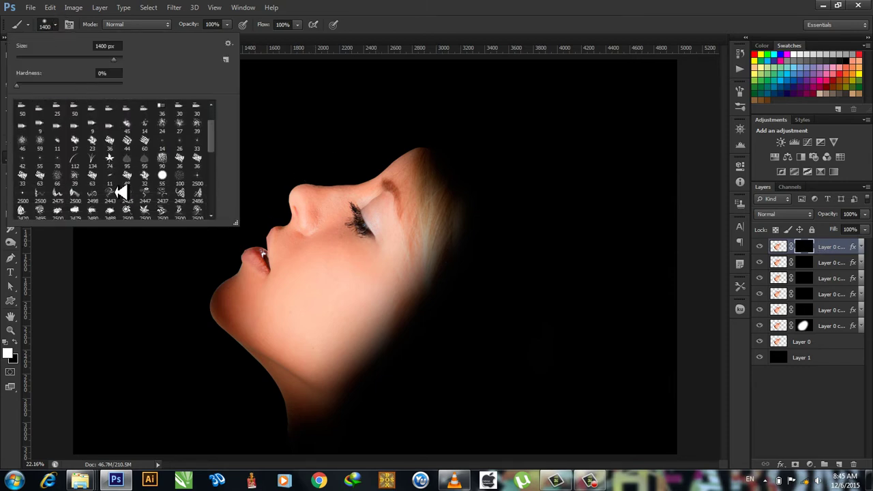
{"action": "scroll", "coordinate": [109, 192], "scroll_direction": "down", "scroll_amount": 1}
{"action": "scroll", "coordinate": [107, 191], "scroll_direction": "down", "scroll_amount": 1}
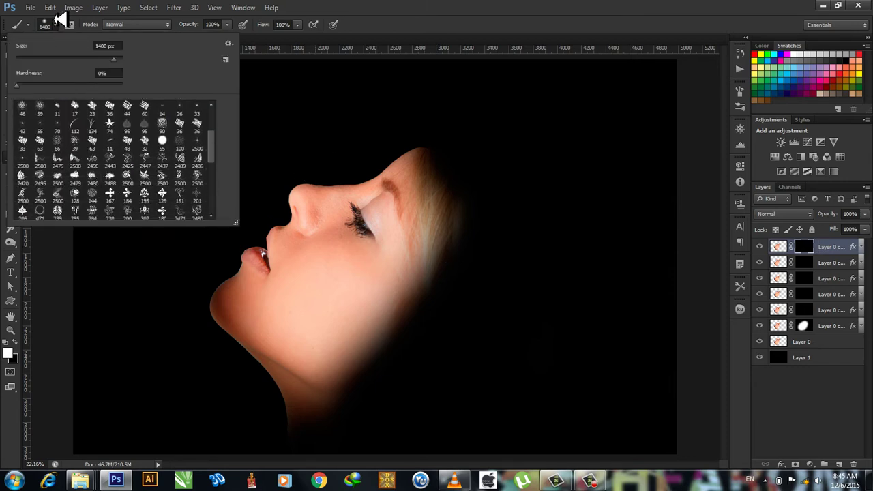
{"action": "left_click", "coordinate": [69, 15]}
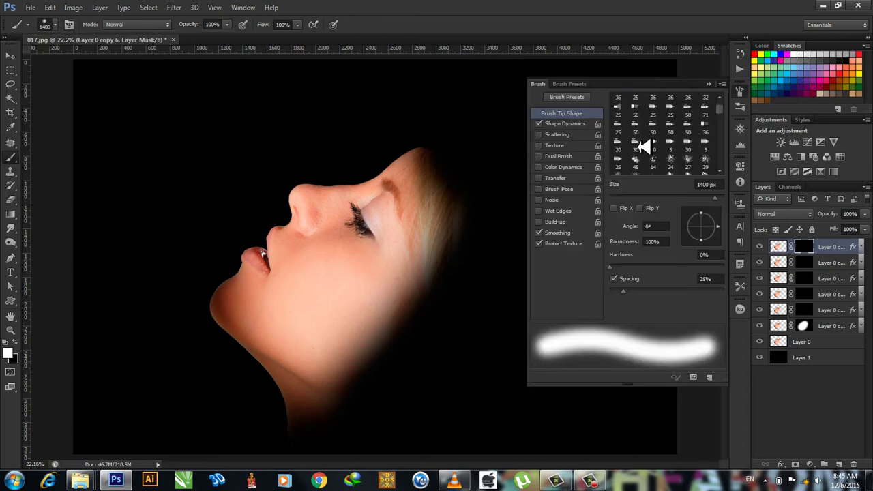
{"action": "scroll", "coordinate": [650, 149], "scroll_direction": "down", "scroll_amount": 3}
{"action": "scroll", "coordinate": [650, 153], "scroll_direction": "down", "scroll_amount": 3}
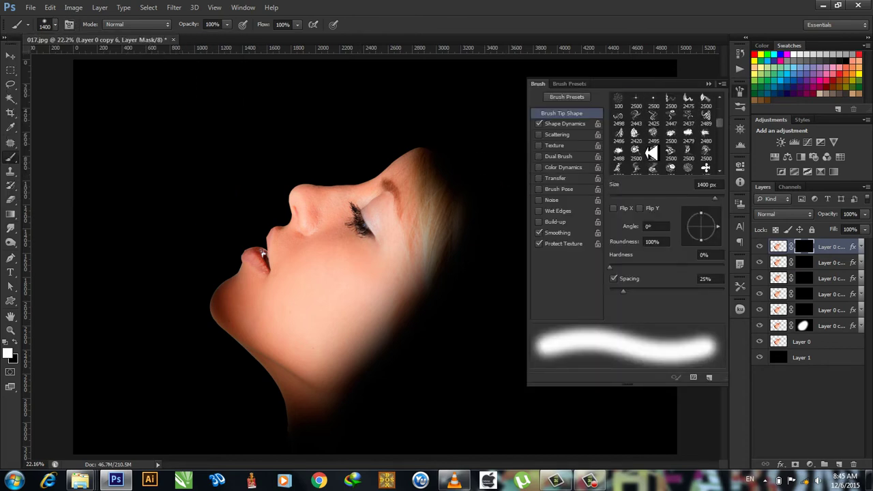
{"action": "scroll", "coordinate": [652, 154], "scroll_direction": "down", "scroll_amount": 1}
{"action": "left_click", "coordinate": [656, 160]}
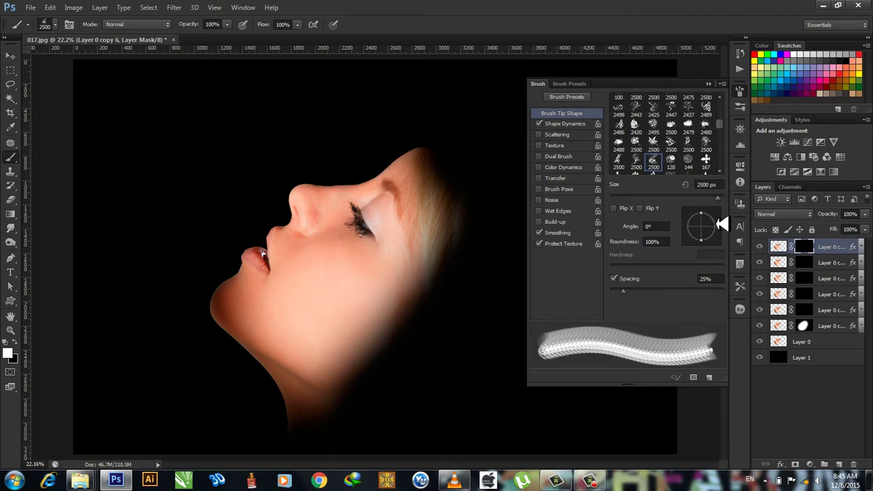
{"action": "left_click_drag", "start_coordinate": [722, 223], "coordinate": [714, 245]}
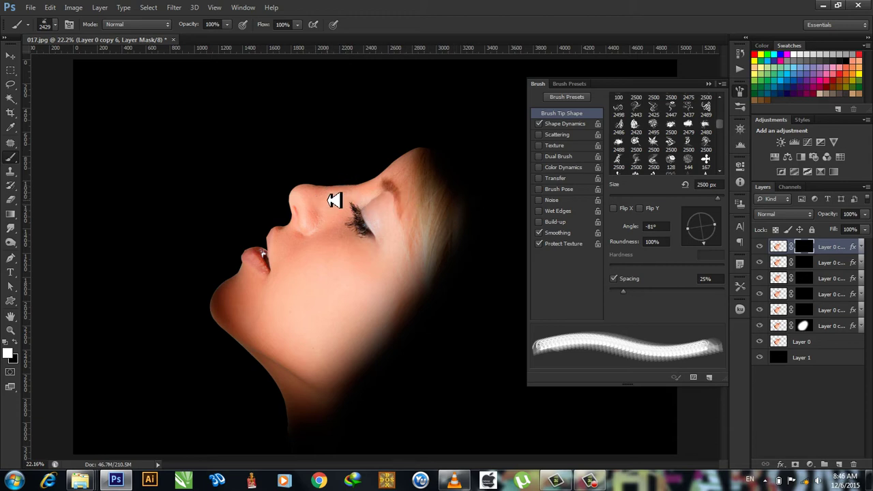
Step: Stamp textured lines over the nose and eye on copy 6, then a -86° swirl on copy 5's cheek
{"action": "left_click", "coordinate": [334, 200]}
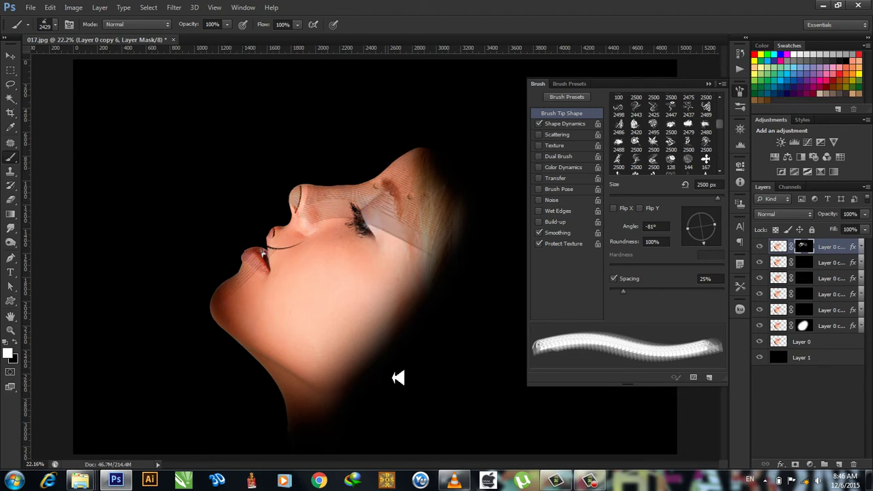
{"action": "left_click", "coordinate": [806, 263]}
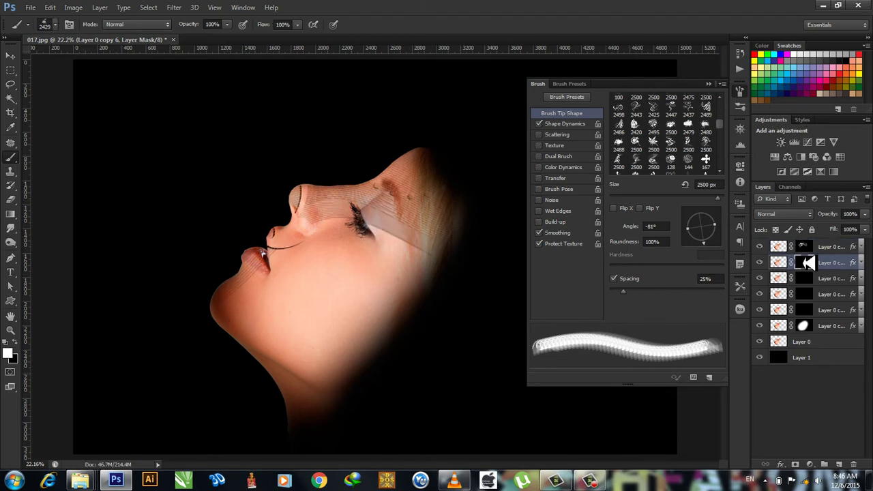
{"action": "left_click", "coordinate": [638, 164]}
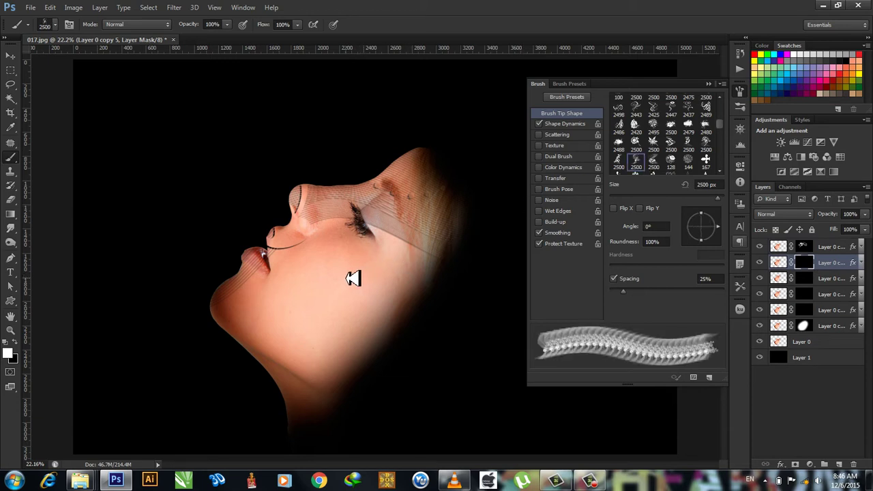
{"action": "left_click_drag", "start_coordinate": [725, 224], "coordinate": [705, 252]}
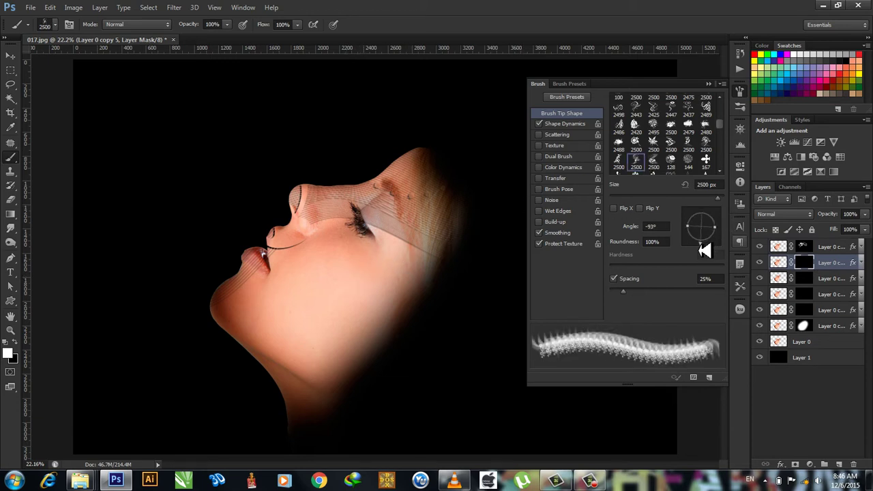
{"action": "left_click", "coordinate": [288, 307]}
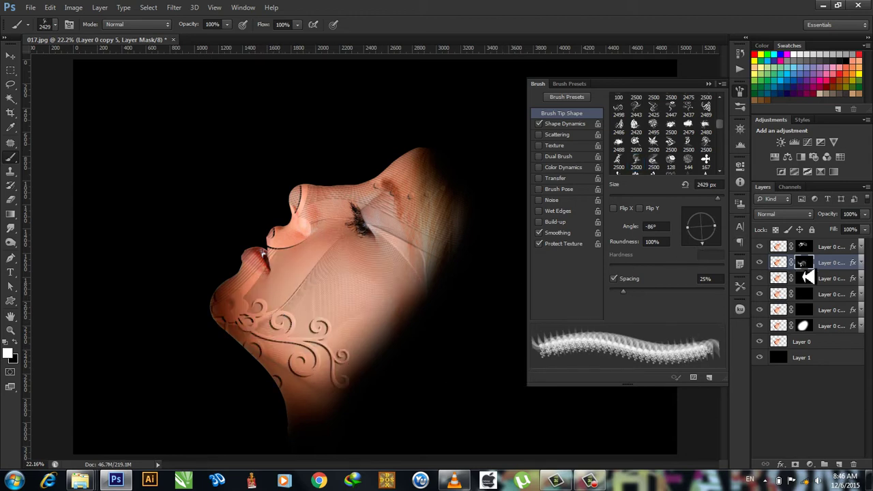
Step: On copy 4's mask, stamp swirls onto the neck with a new brush tip angled at -79°
{"action": "left_click", "coordinate": [806, 278]}
{"action": "scroll", "coordinate": [703, 170], "scroll_direction": "down", "scroll_amount": 1}
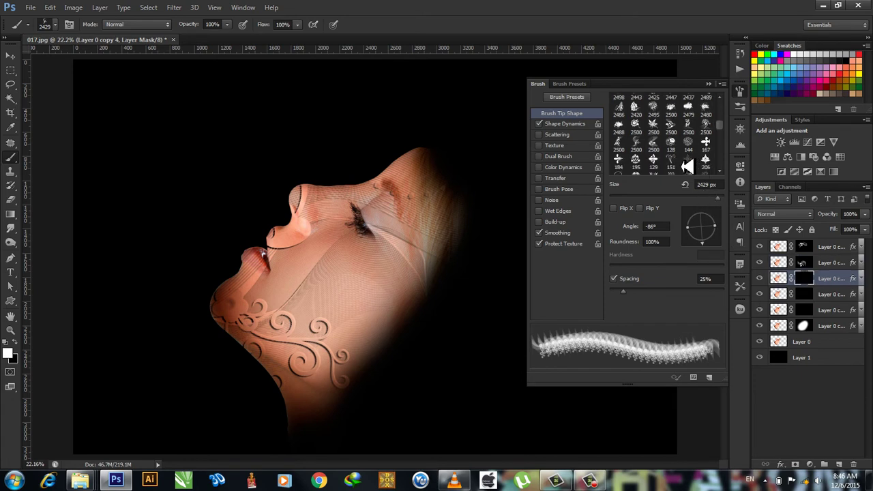
{"action": "scroll", "coordinate": [687, 165], "scroll_direction": "down", "scroll_amount": 1}
{"action": "left_click", "coordinate": [618, 134]}
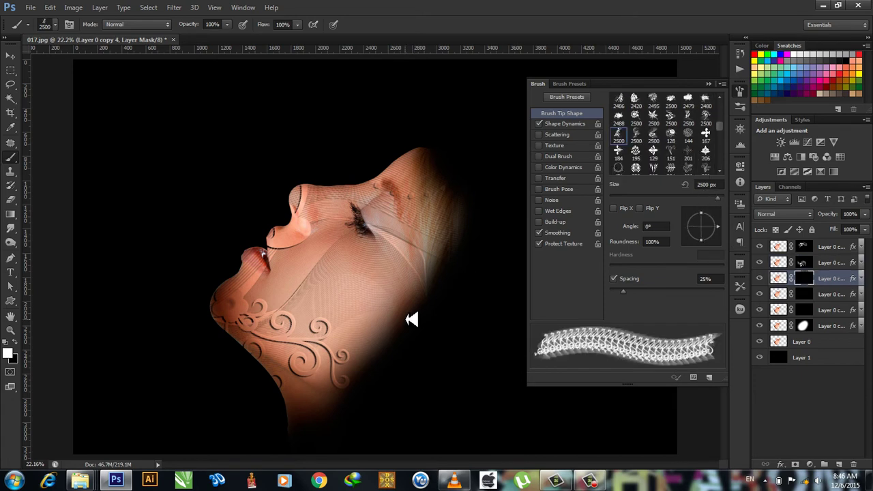
{"action": "left_click_drag", "start_coordinate": [721, 230], "coordinate": [698, 236]}
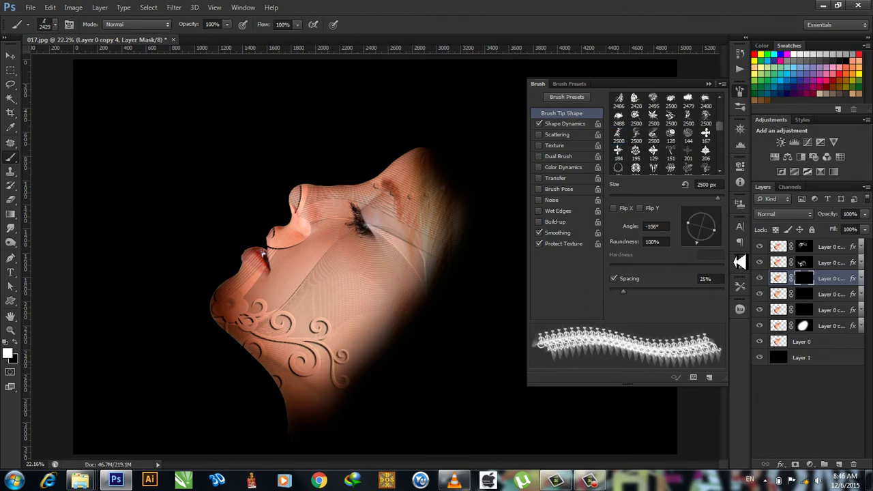
{"action": "left_click_drag", "start_coordinate": [703, 240], "coordinate": [705, 240]}
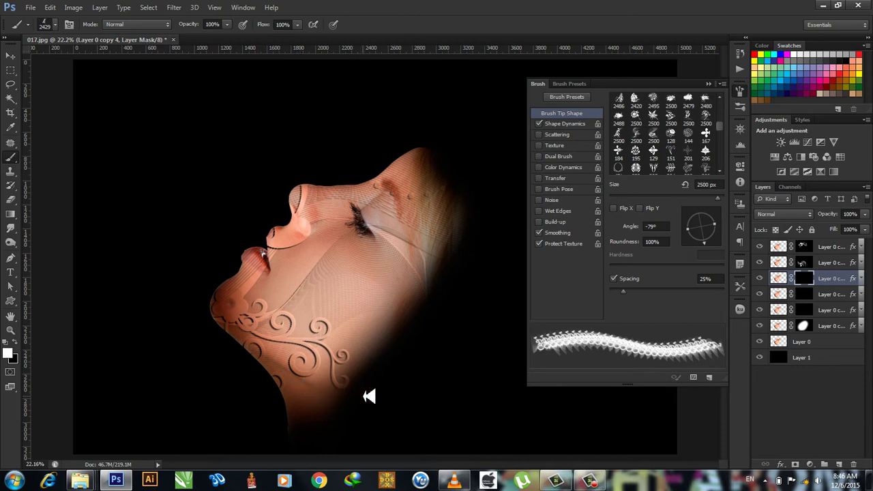
{"action": "left_click", "coordinate": [264, 389]}
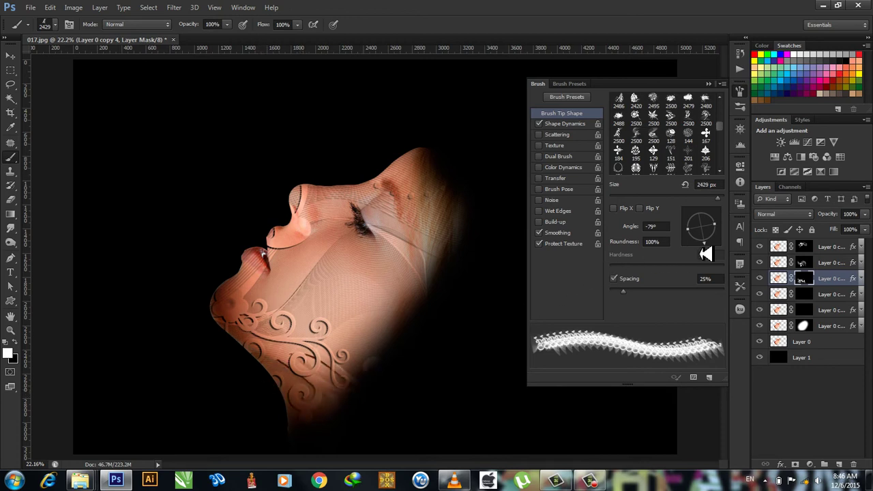
{"action": "left_click", "coordinate": [811, 294]}
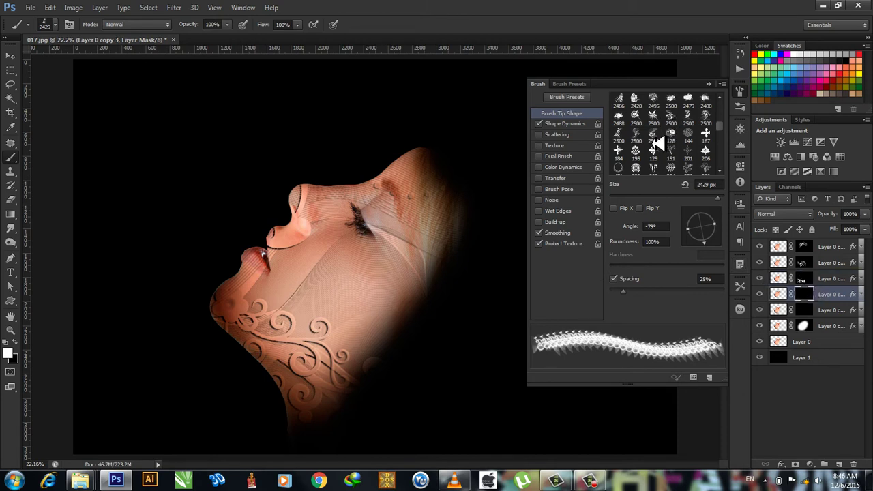
Step: Stamp a large swirl across the face on copy 3's mask with a tip rotated to -98°
{"action": "left_click", "coordinate": [691, 117]}
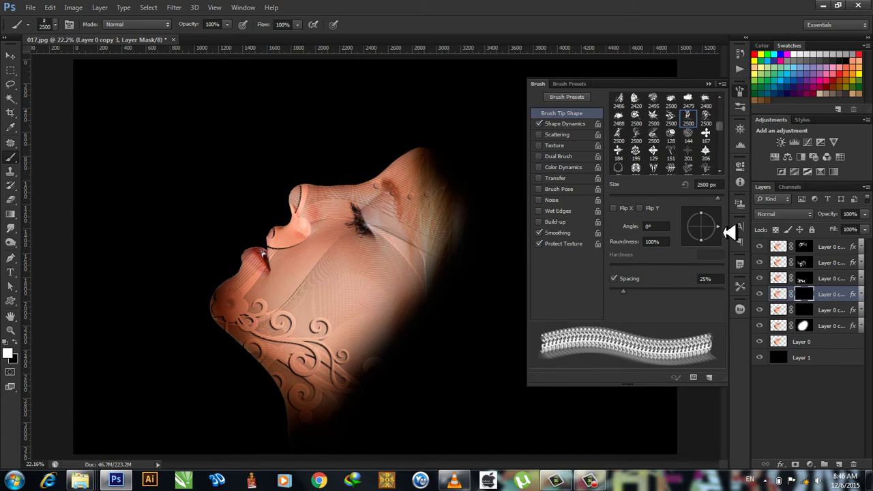
{"action": "left_click_drag", "start_coordinate": [723, 225], "coordinate": [698, 251]}
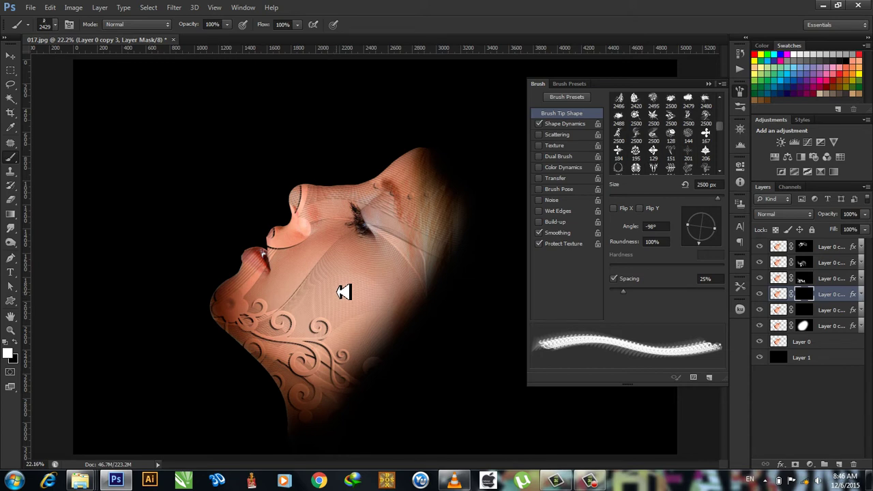
{"action": "left_click", "coordinate": [344, 292]}
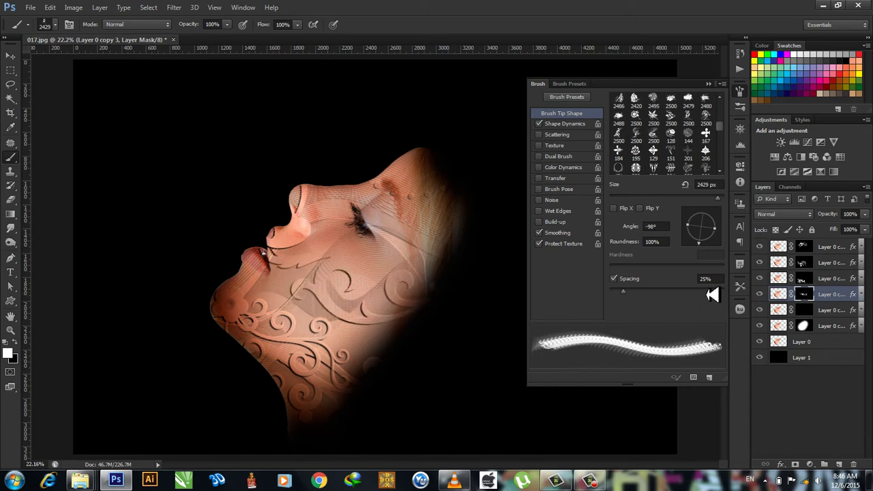
Step: On copy 2's mask, stamp -89° swirls around the mouth, jaw, forehead, eye and cheek
{"action": "left_click", "coordinate": [805, 310]}
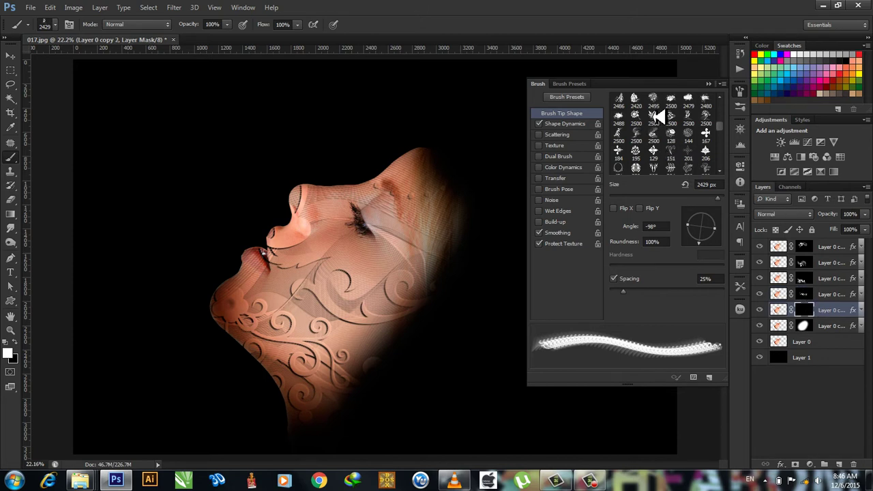
{"action": "left_click", "coordinate": [674, 117]}
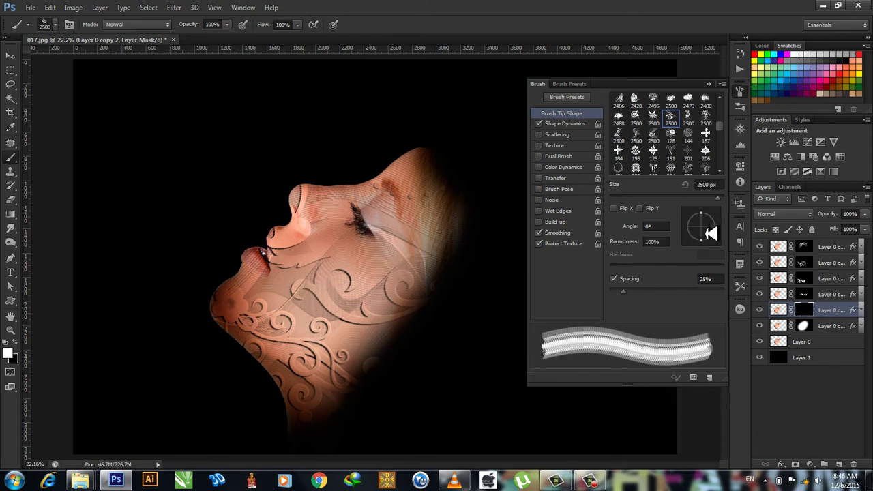
{"action": "left_click_drag", "start_coordinate": [724, 225], "coordinate": [708, 250]}
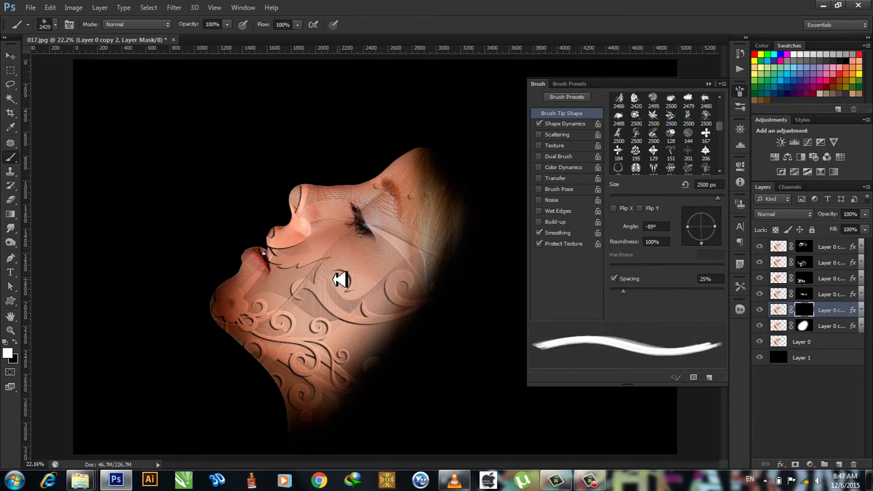
{"action": "left_click", "coordinate": [309, 256]}
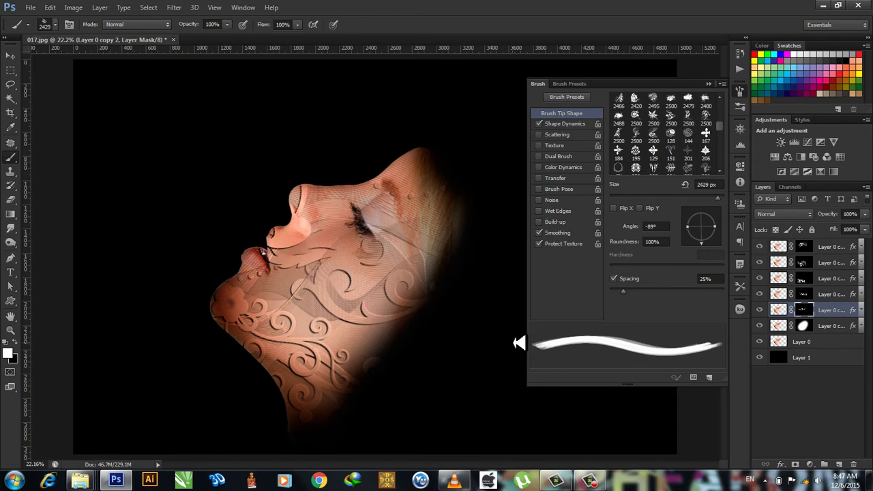
{"action": "left_click", "coordinate": [382, 181]}
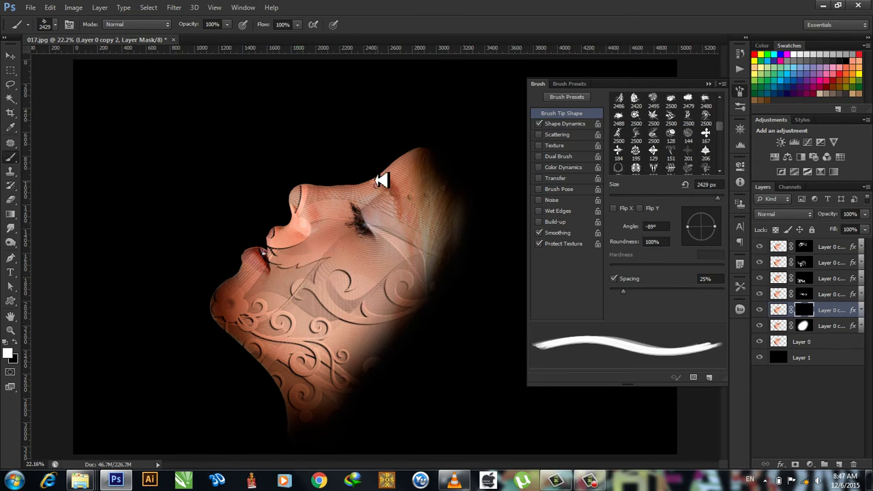
{"action": "left_click", "coordinate": [443, 206]}
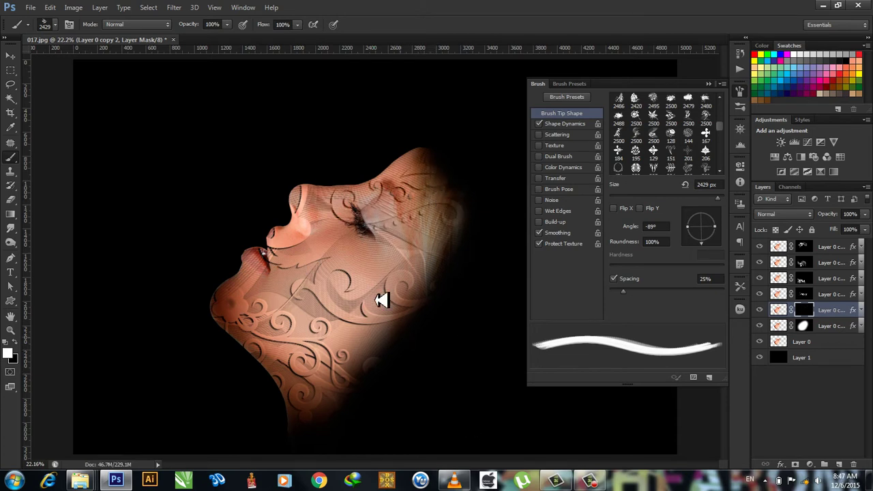
{"action": "left_click", "coordinate": [365, 240]}
{"action": "left_click", "coordinate": [365, 239]}
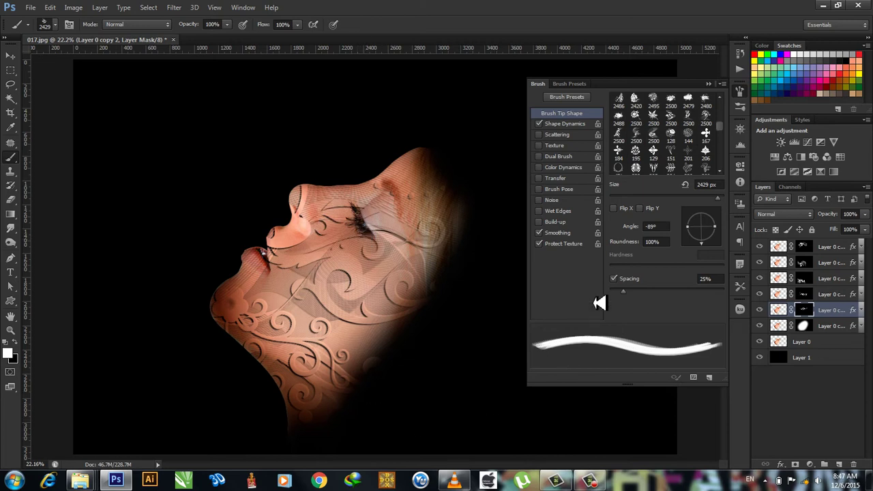
Step: Select the lower Layer 0 copy and drag the 05 ink image from its folder into Photoshop
{"action": "left_click", "coordinate": [711, 83]}
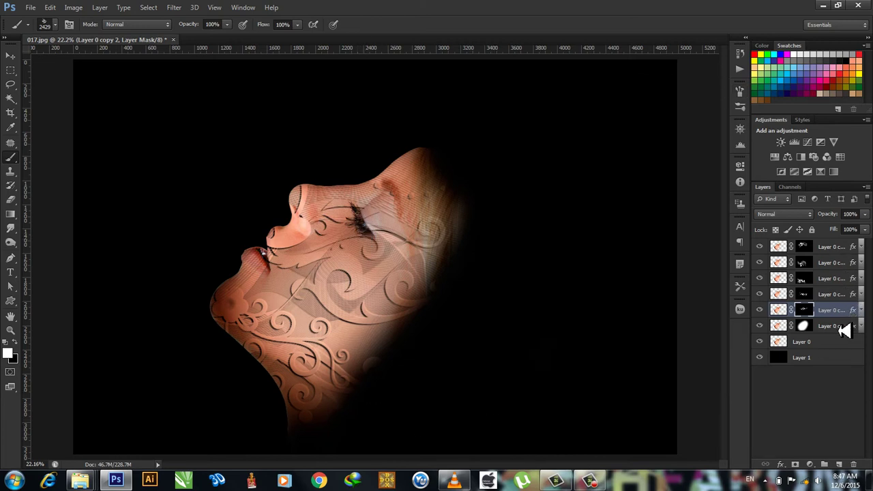
{"action": "left_click", "coordinate": [834, 326]}
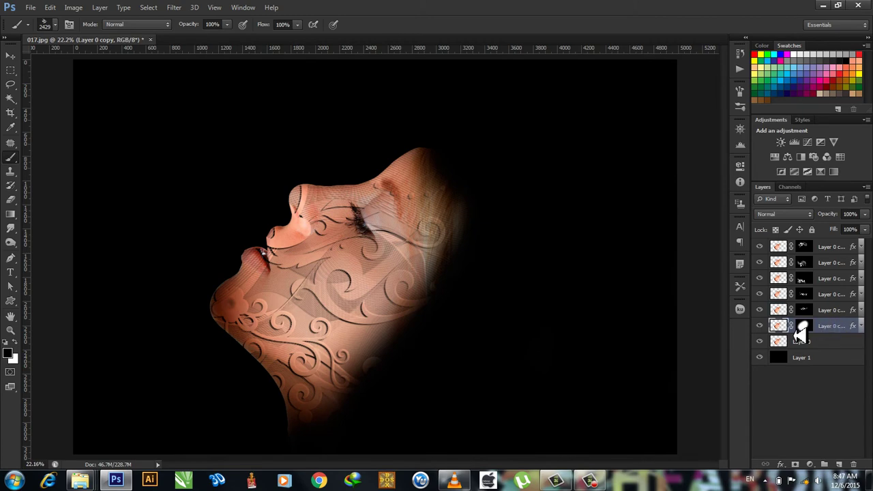
{"action": "left_click", "coordinate": [765, 341]}
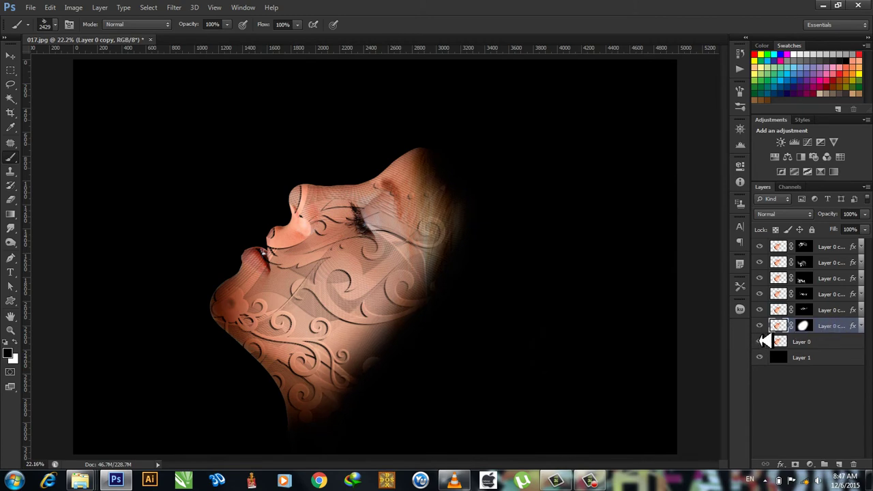
{"action": "left_click", "coordinate": [116, 481]}
{"action": "left_click", "coordinate": [428, 84]}
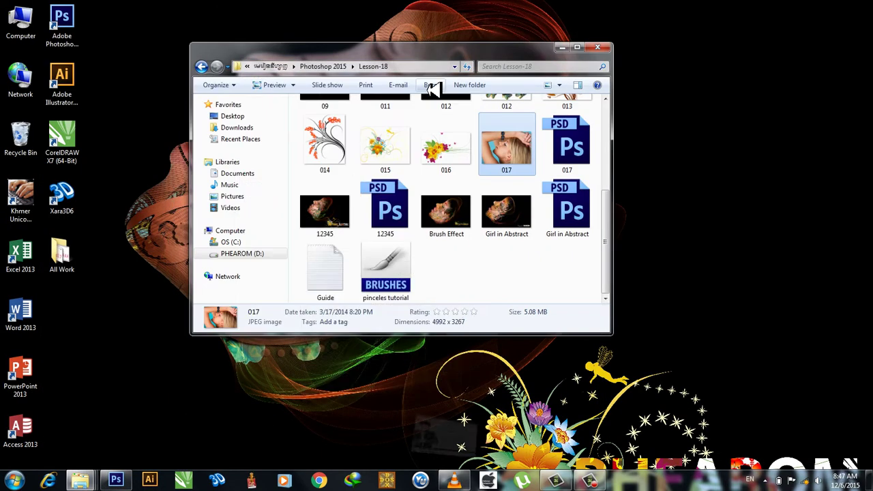
{"action": "scroll", "coordinate": [493, 187], "scroll_direction": "up", "scroll_amount": 3}
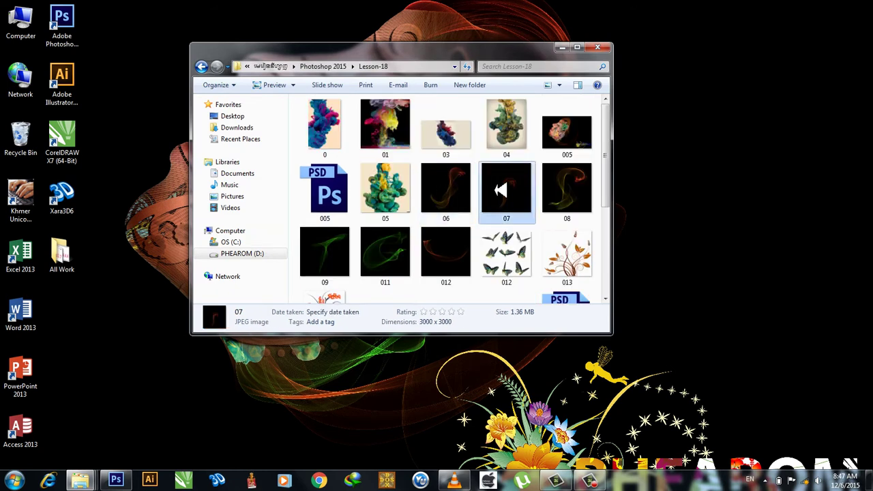
{"action": "left_click", "coordinate": [388, 172]}
{"action": "left_click_drag", "start_coordinate": [387, 172], "coordinate": [122, 481]}
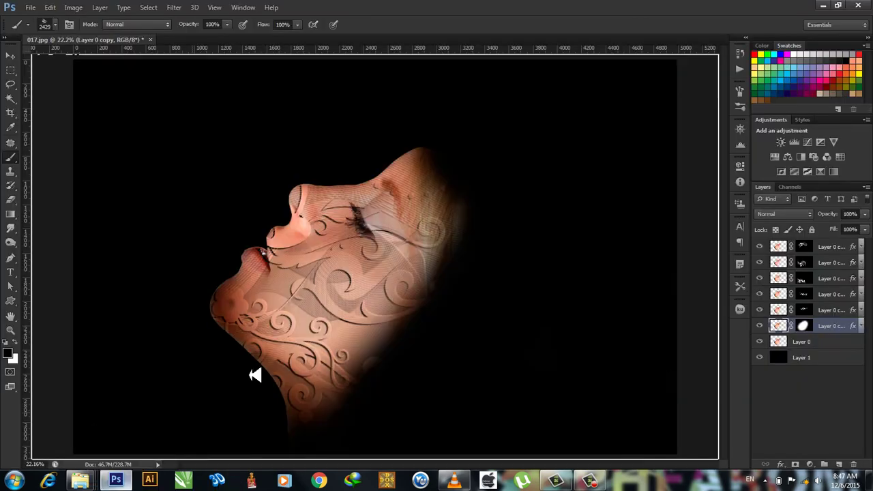
Step: Place 05.jpg over the face and click its cream background with the Magic Eraser Tool
{"action": "left_click_drag", "start_coordinate": [122, 481], "coordinate": [299, 331]}
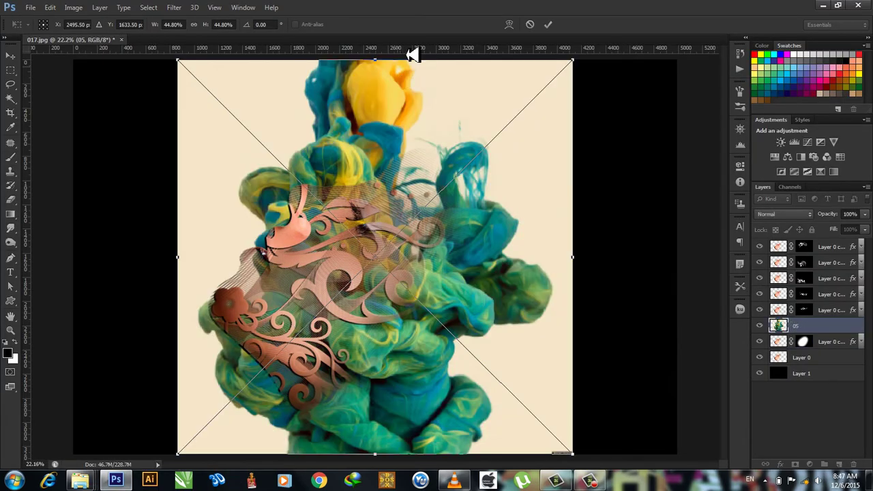
{"action": "left_click", "coordinate": [548, 24]}
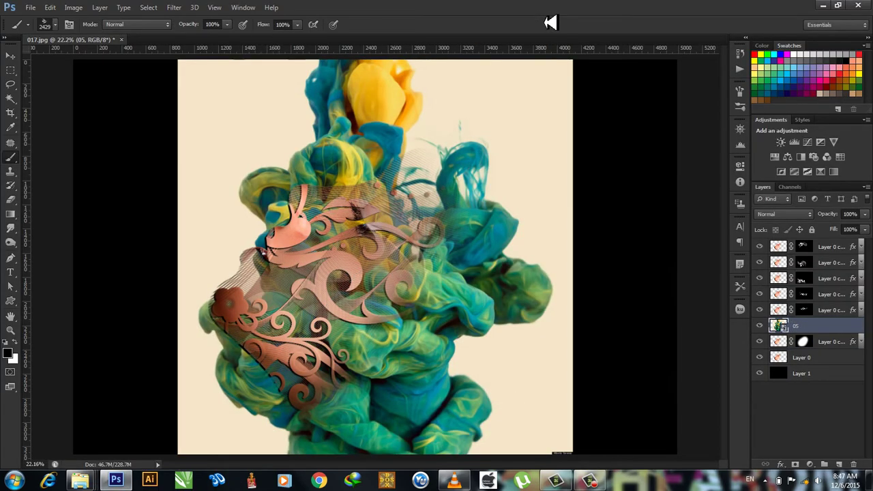
{"action": "key", "text": "e"}
{"action": "right_click", "coordinate": [24, 199]}
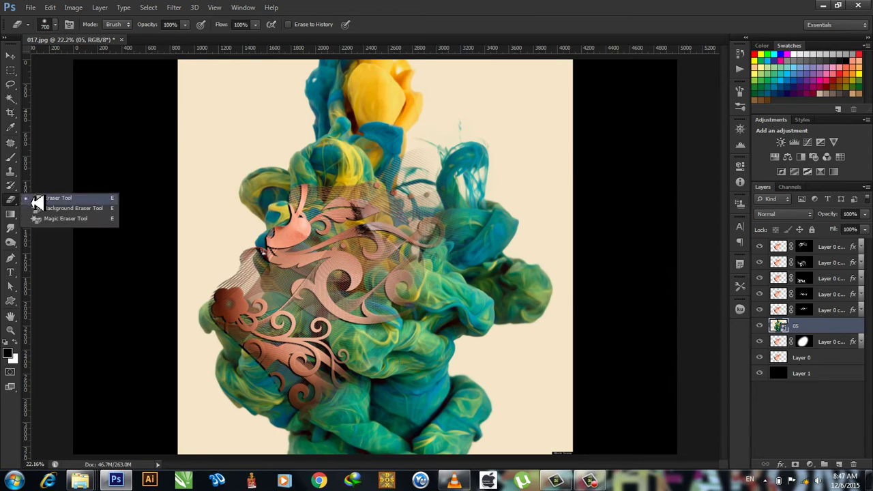
{"action": "left_click", "coordinate": [56, 218]}
{"action": "left_click", "coordinate": [252, 92]}
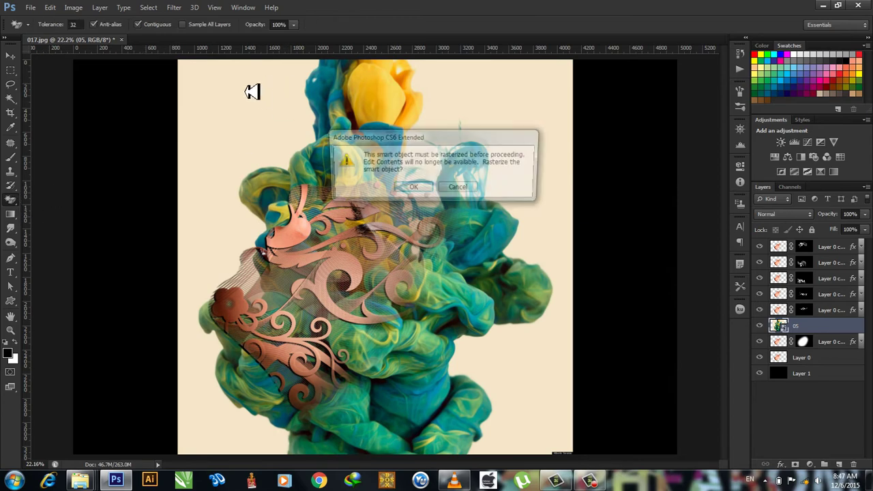
Step: Rasterize the 05 layer and erase its cream background on the left and right
{"action": "left_click", "coordinate": [408, 186]}
{"action": "left_click", "coordinate": [236, 108]}
{"action": "left_click", "coordinate": [481, 108]}
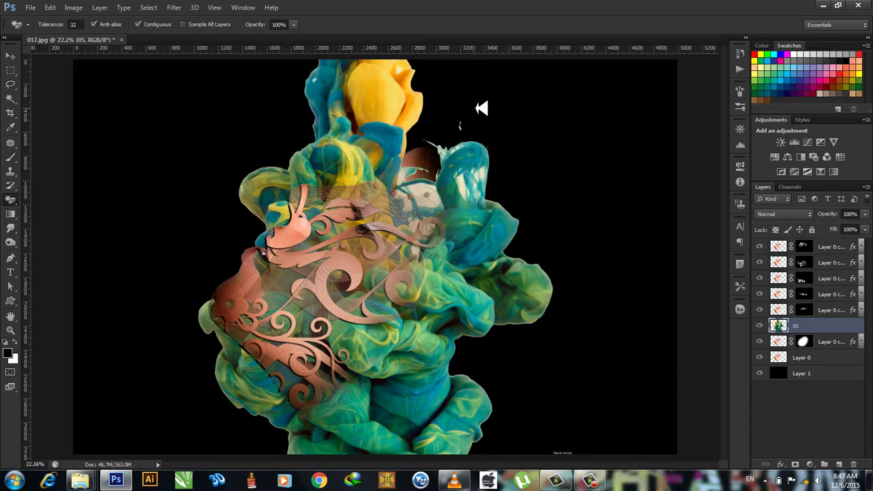
Step: Move the ink cloud right of the face and erase its remaining light patches
{"action": "key", "text": "v"}
{"action": "left_click_drag", "start_coordinate": [385, 87], "coordinate": [561, 93]}
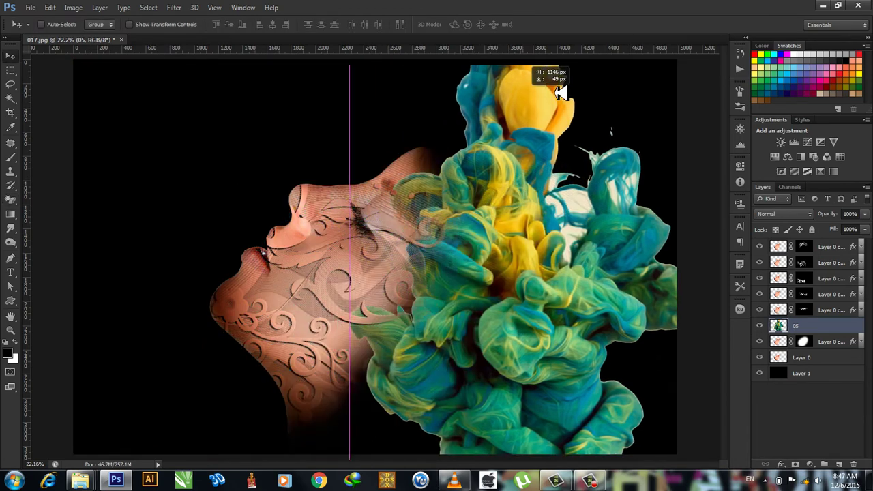
{"action": "key", "text": "e"}
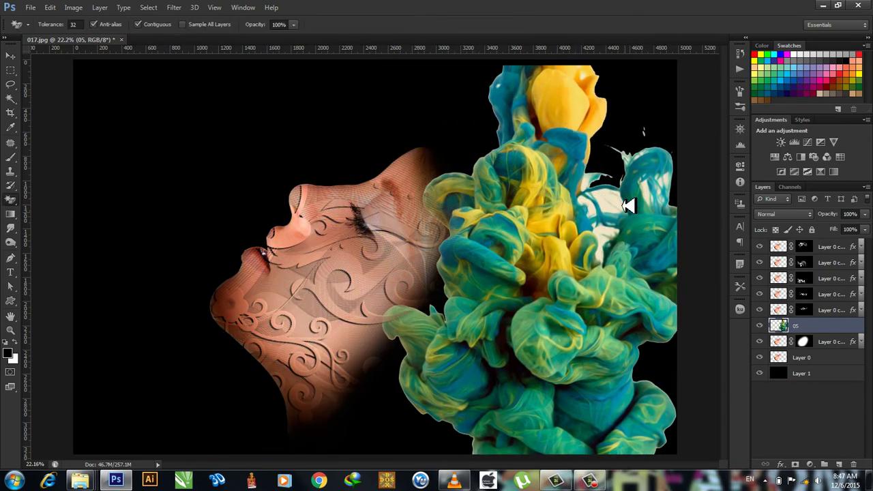
{"action": "left_click", "coordinate": [595, 208]}
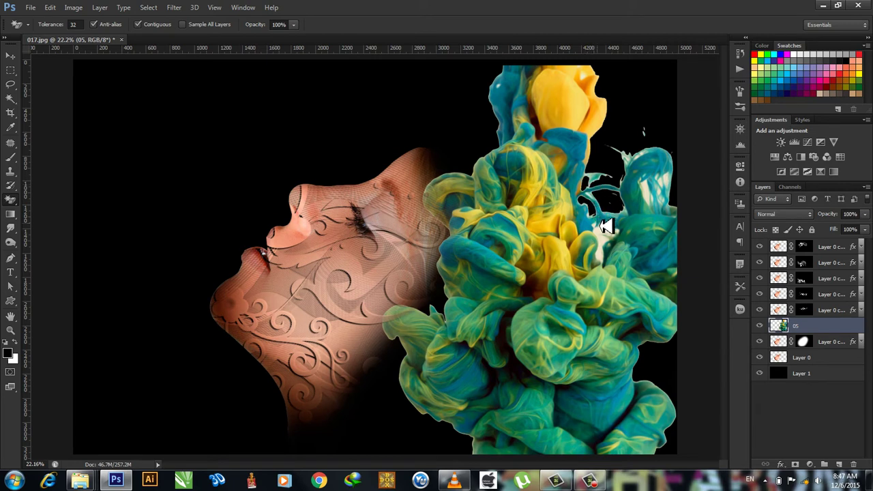
{"action": "left_click", "coordinate": [606, 229]}
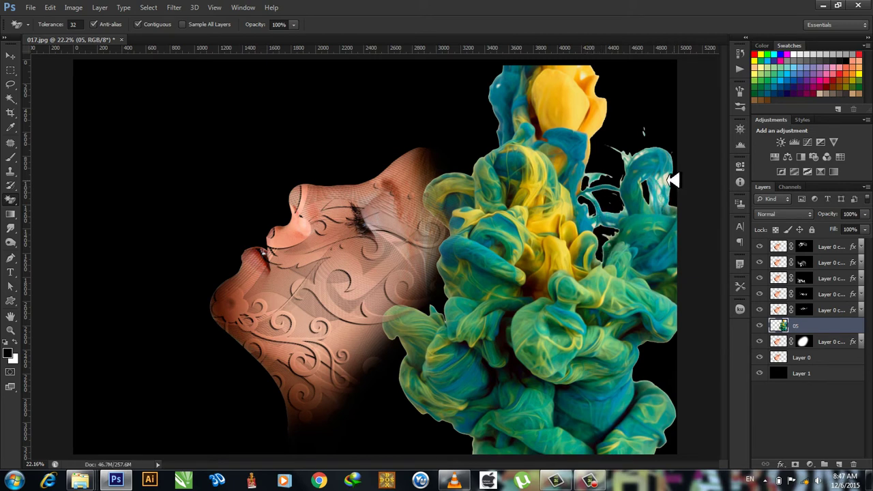
{"action": "left_click", "coordinate": [667, 197]}
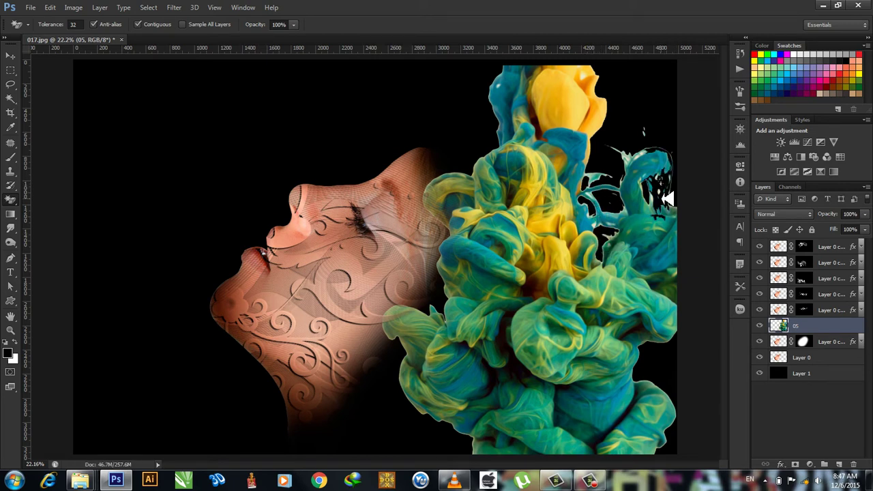
Step: Scale the ink cloud to 33.46%, rotate it about 52° and place it over the lower face and neck
{"action": "key", "text": "v"}
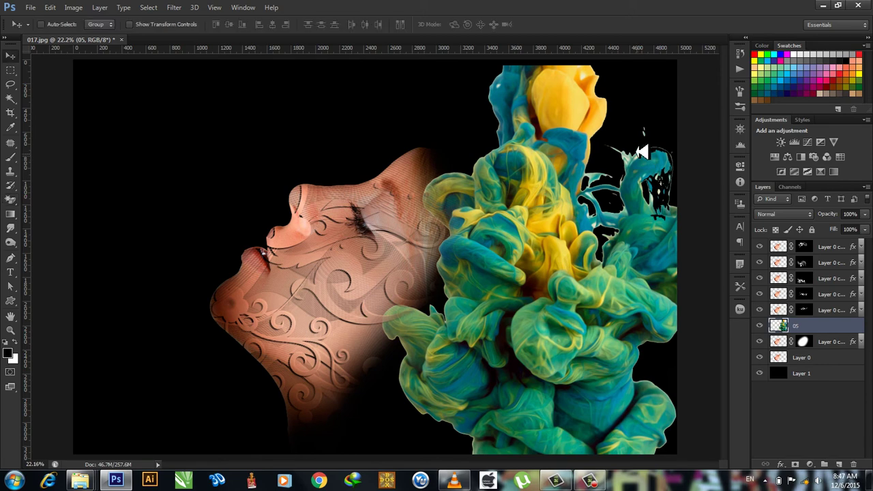
{"action": "key", "text": "ctrl+t"}
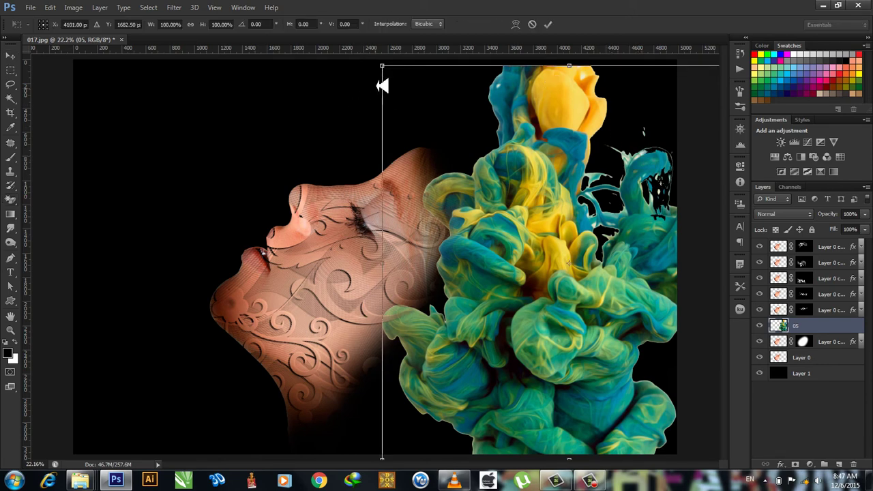
{"action": "left_click_drag", "start_coordinate": [390, 68], "coordinate": [502, 214]}
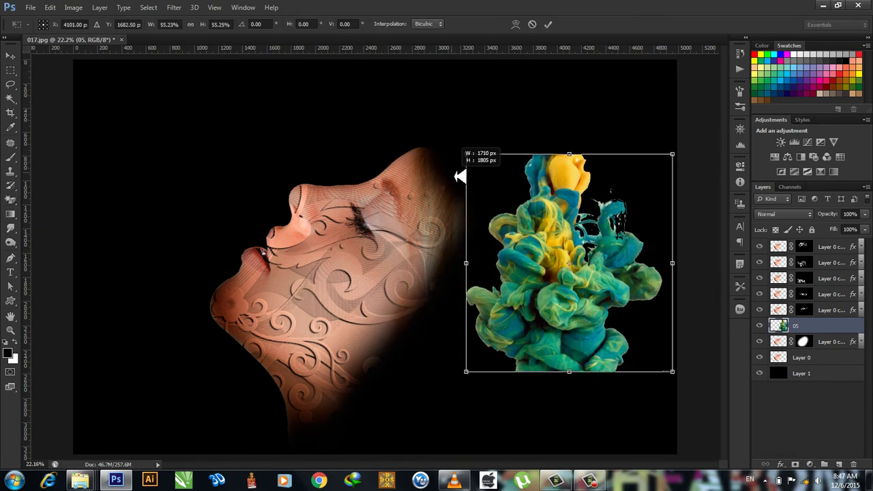
{"action": "mouse_move", "coordinate": [549, 266]}
{"action": "left_mouse_down"}
{"action": "mouse_move", "coordinate": [330, 329]}
{"action": "mouse_move", "coordinate": [314, 344]}
{"action": "left_mouse_up"}
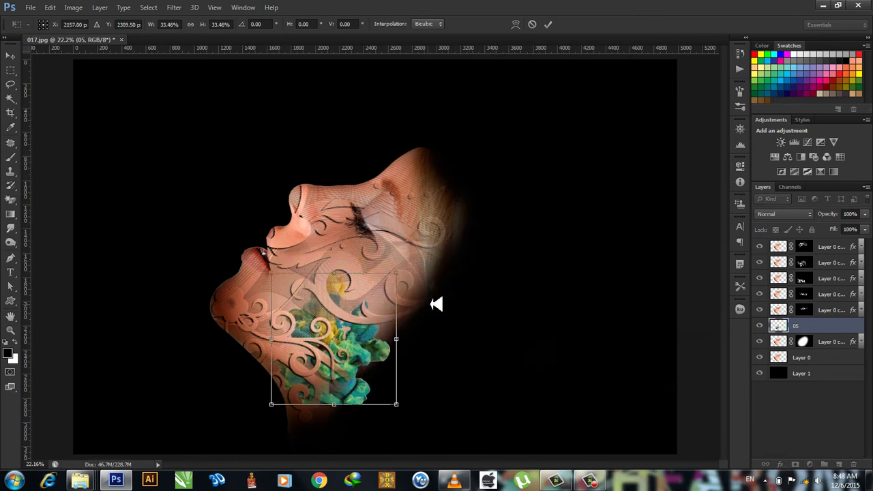
{"action": "left_click_drag", "start_coordinate": [426, 281], "coordinate": [483, 386]}
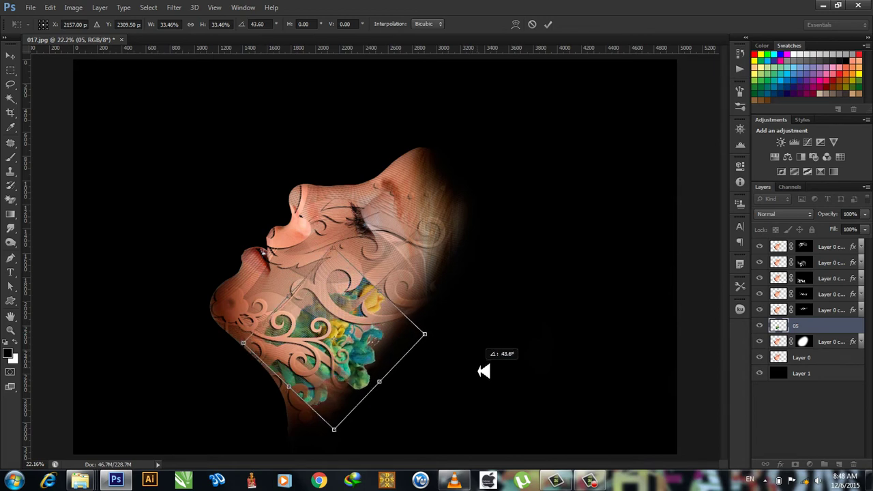
{"action": "left_click_drag", "start_coordinate": [409, 332], "coordinate": [403, 335]}
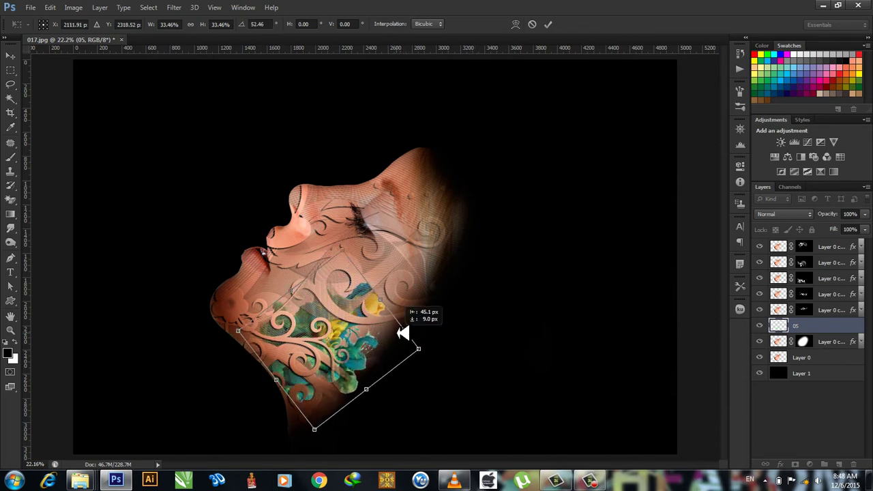
{"action": "key", "text": "Return"}
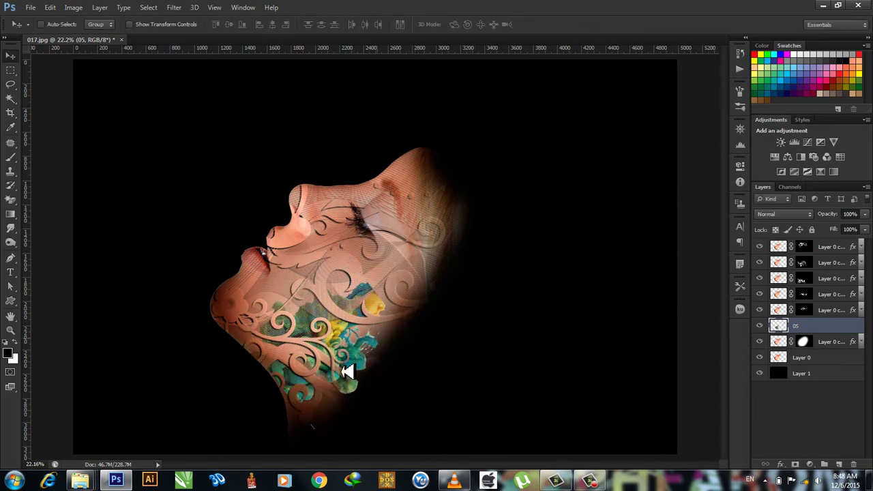
Step: Place the 01 smoke image rotated about 49° and set its blend mode to Screen
{"action": "left_click", "coordinate": [116, 480]}
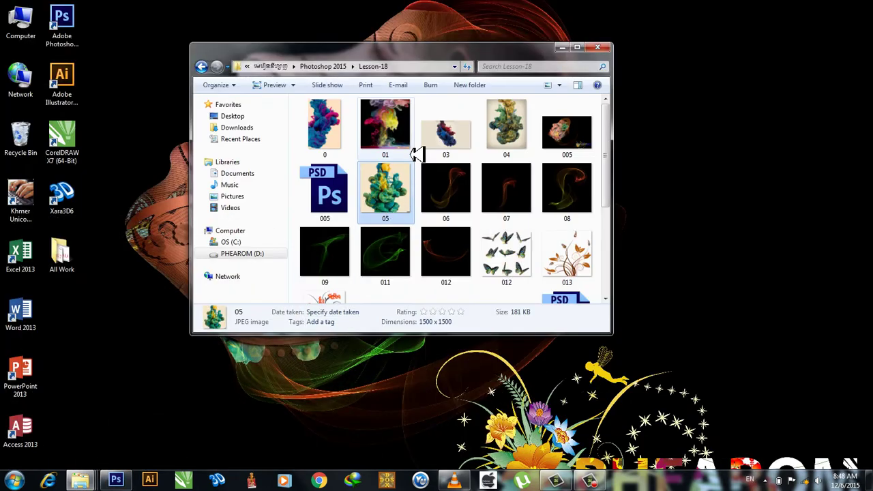
{"action": "left_click_drag", "start_coordinate": [386, 126], "coordinate": [119, 480]}
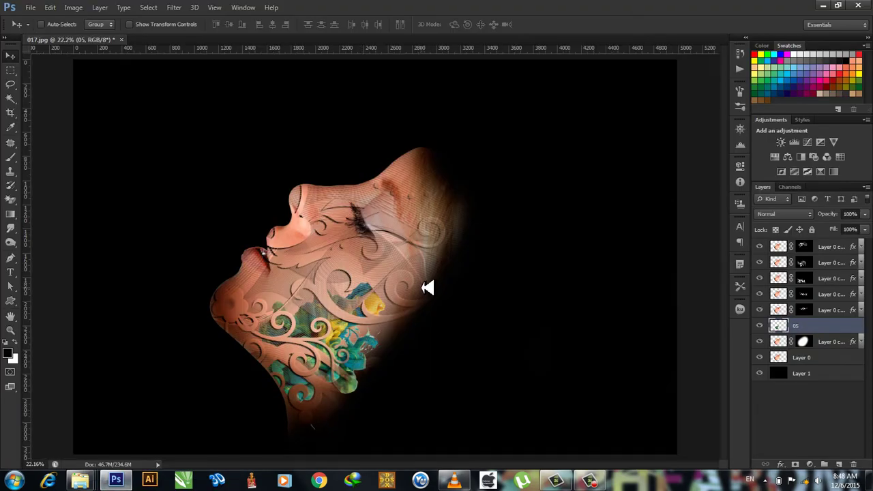
{"action": "left_click_drag", "start_coordinate": [119, 480], "coordinate": [431, 282]}
{"action": "left_click_drag", "start_coordinate": [554, 98], "coordinate": [571, 128]}
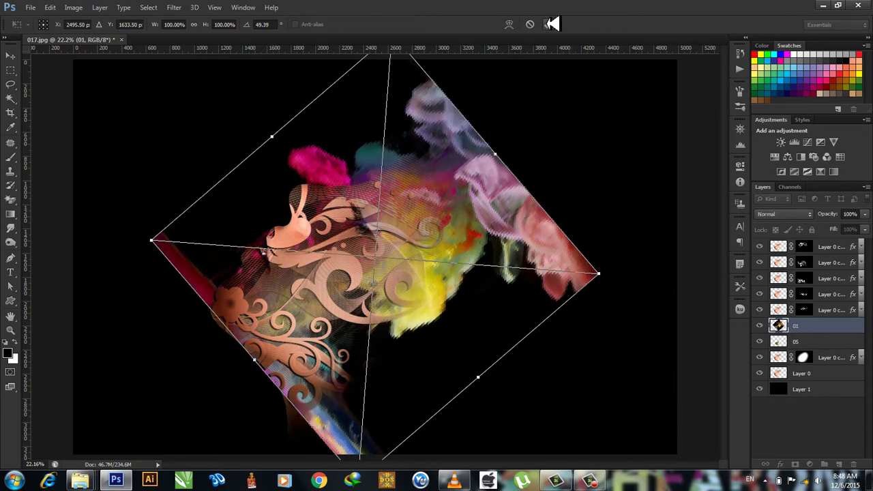
{"action": "left_click", "coordinate": [550, 23]}
{"action": "left_click", "coordinate": [803, 213]}
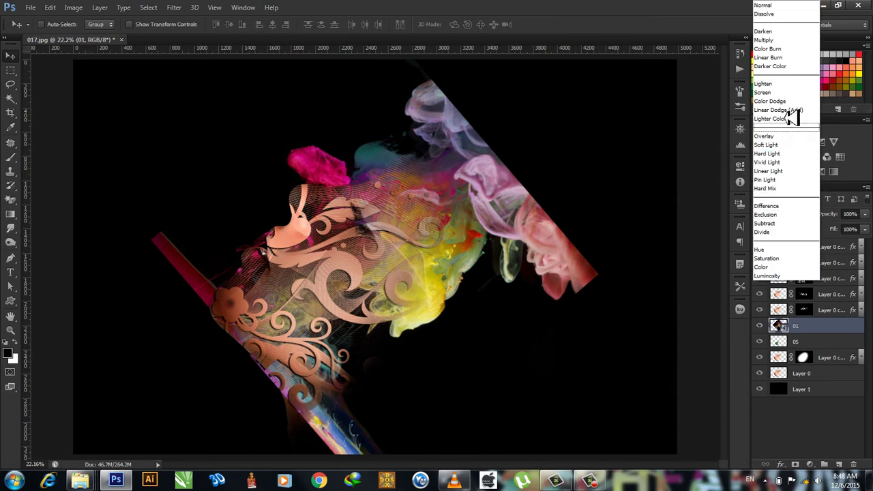
{"action": "left_click", "coordinate": [783, 89]}
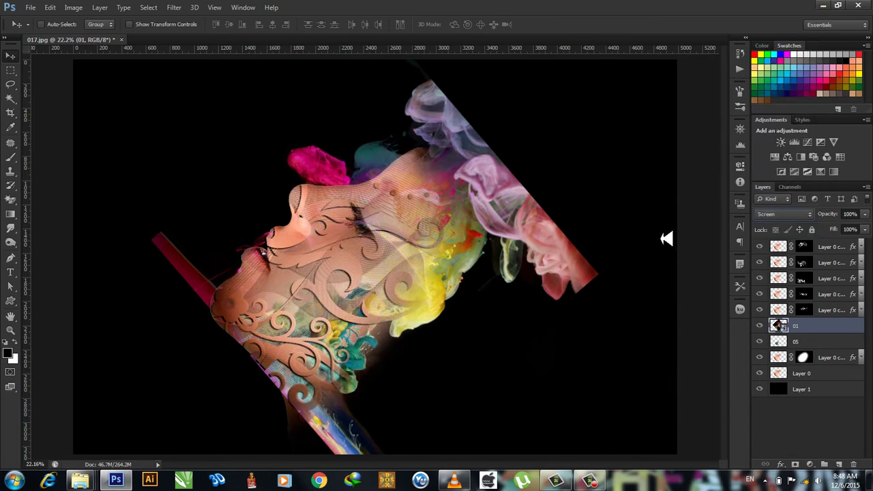
Step: Scale the 01 smoke layer to about 52% and move it down onto the head
{"action": "key", "text": "ctrl+t"}
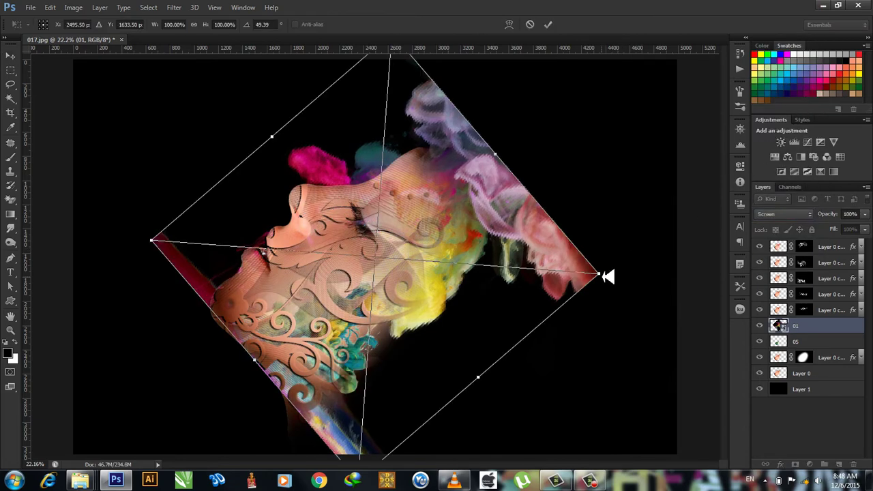
{"action": "left_click_drag", "start_coordinate": [607, 276], "coordinate": [491, 294]}
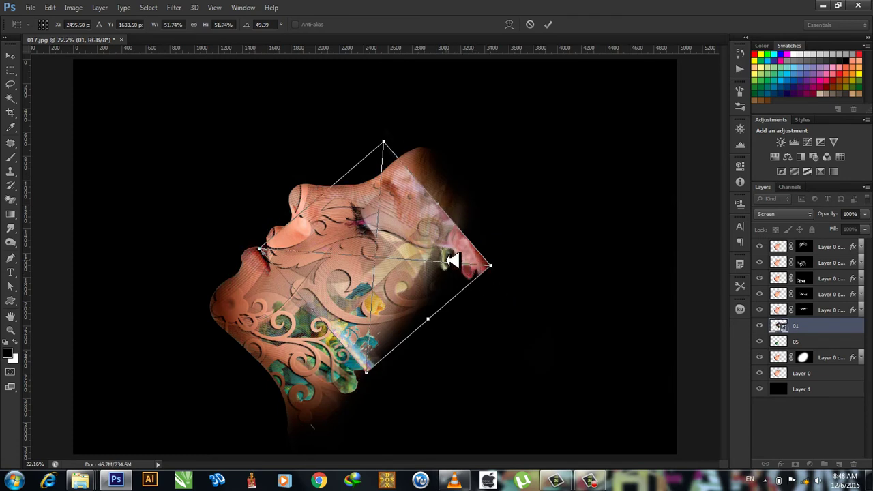
{"action": "left_click_drag", "start_coordinate": [453, 260], "coordinate": [453, 298]}
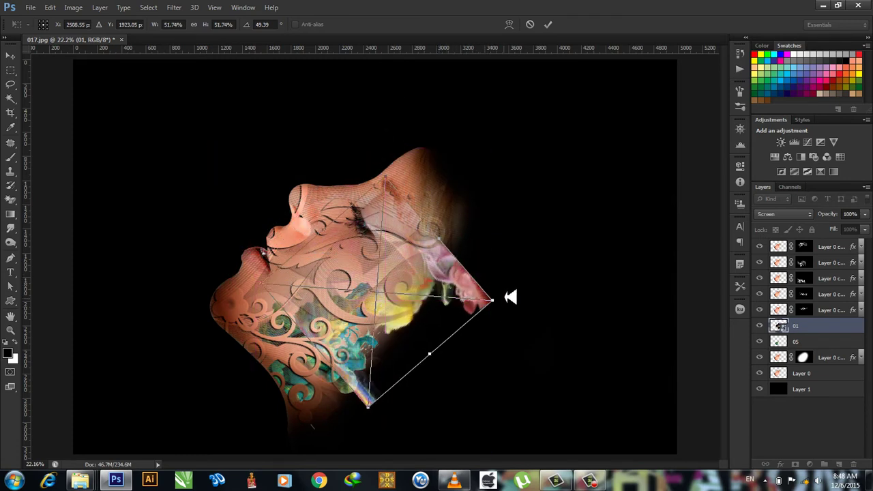
{"action": "key", "text": "Return"}
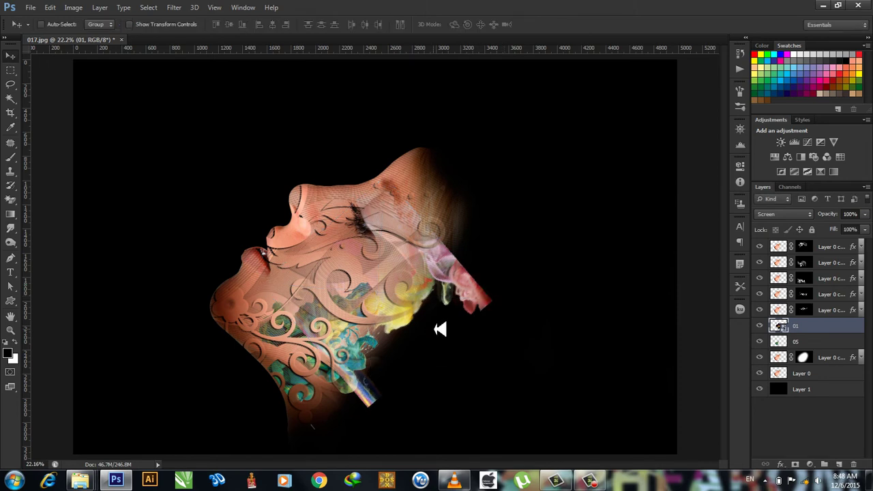
Step: Rasterize the 01 smoke layer and erase its pink right edge and the streak near the neck
{"action": "key", "text": "e"}
{"action": "right_click", "coordinate": [12, 197]}
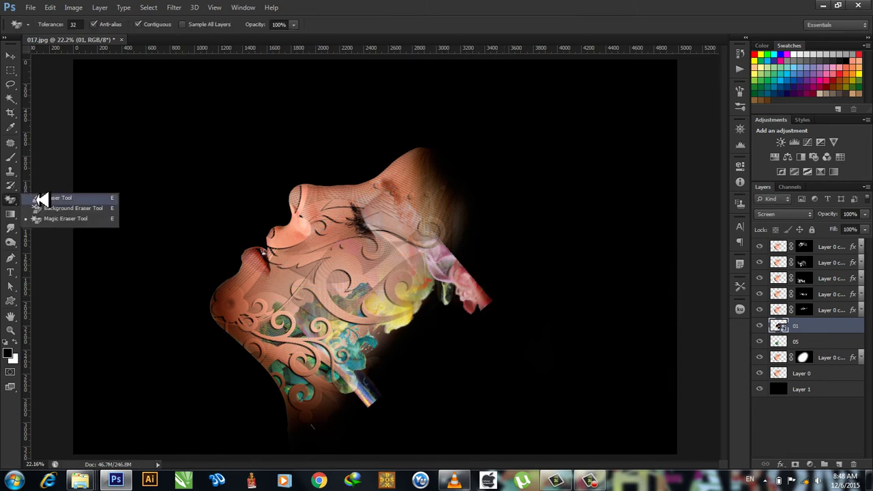
{"action": "left_click", "coordinate": [42, 197]}
{"action": "left_click", "coordinate": [481, 300]}
{"action": "left_click", "coordinate": [425, 184]}
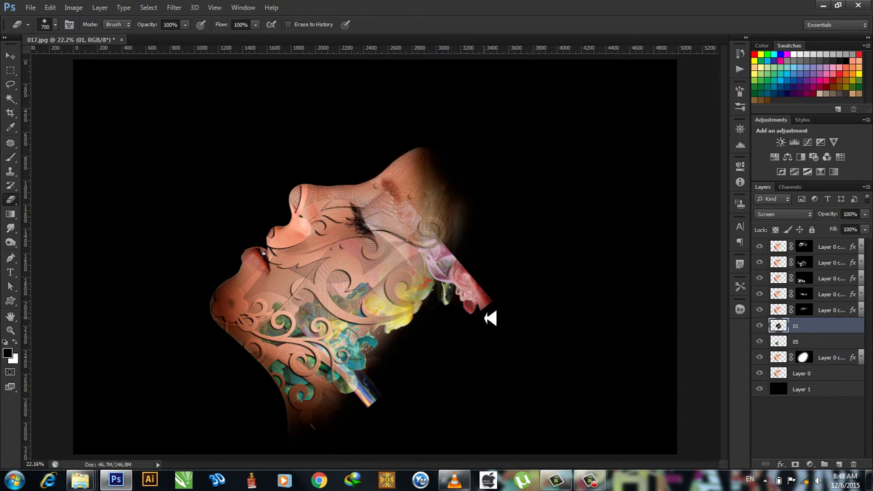
{"action": "mouse_move", "coordinate": [487, 318]}
{"action": "left_mouse_down"}
{"action": "mouse_move", "coordinate": [479, 256]}
{"action": "mouse_move", "coordinate": [460, 209]}
{"action": "left_mouse_up"}
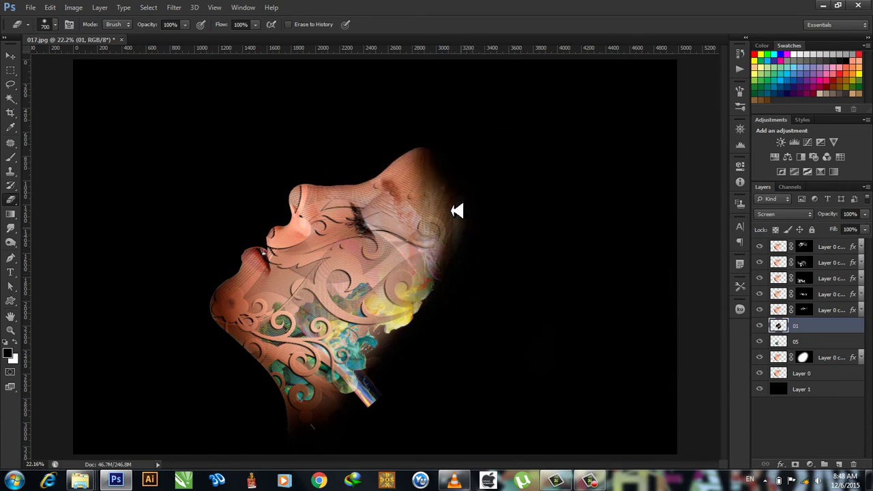
{"action": "left_click_drag", "start_coordinate": [389, 419], "coordinate": [354, 392]}
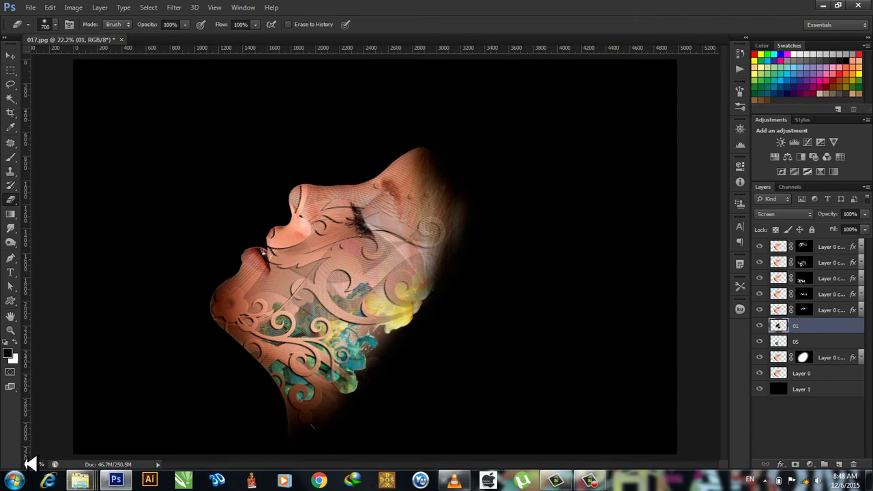
Step: Place the 014 floral image at the top of the head, rotated 85° and scaled to about 33%
{"action": "left_click", "coordinate": [116, 480]}
{"action": "scroll", "coordinate": [485, 168], "scroll_direction": "up", "scroll_amount": 1}
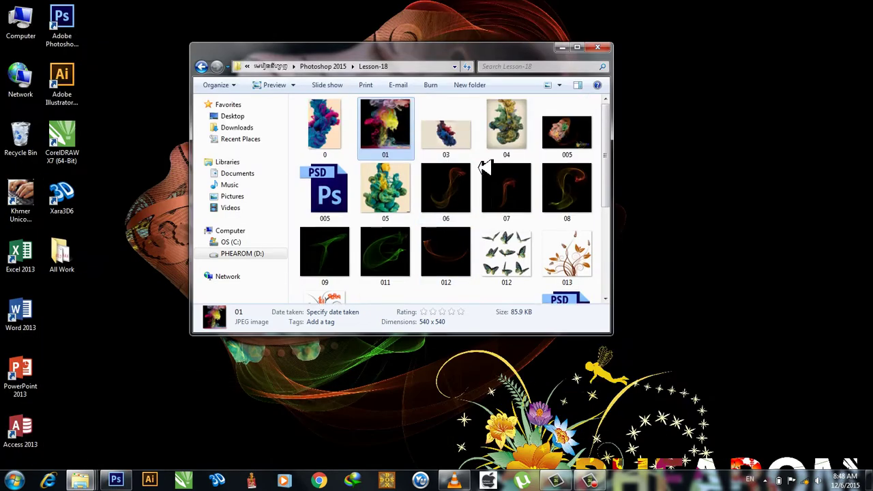
{"action": "scroll", "coordinate": [484, 169], "scroll_direction": "down", "scroll_amount": 6}
{"action": "scroll", "coordinate": [478, 189], "scroll_direction": "up", "scroll_amount": 5}
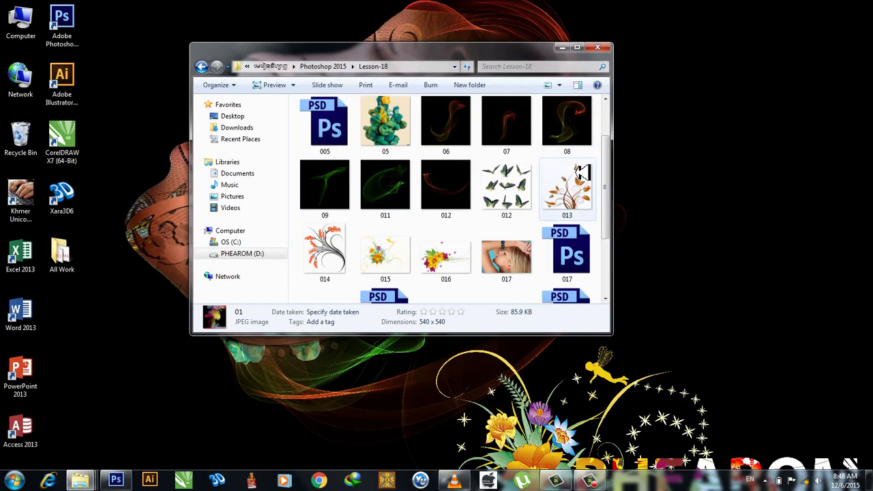
{"action": "left_click_drag", "start_coordinate": [325, 253], "coordinate": [130, 480]}
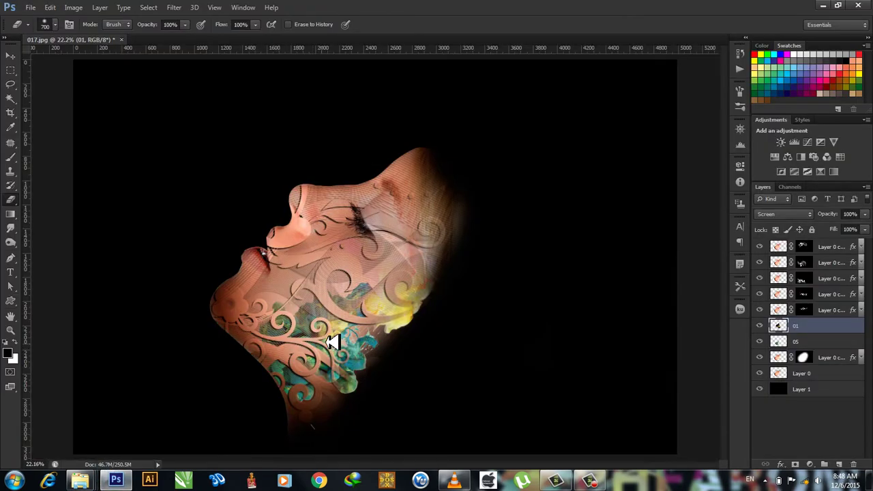
{"action": "left_click_drag", "start_coordinate": [129, 481], "coordinate": [337, 342]}
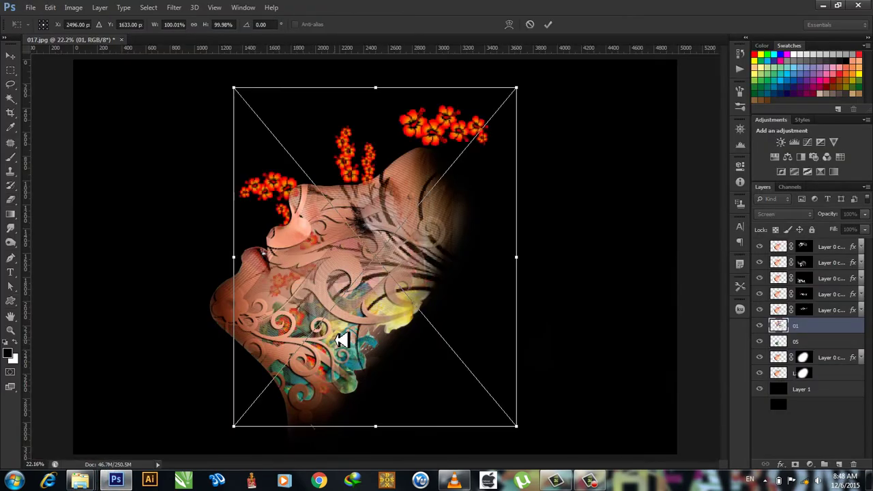
{"action": "mouse_move", "coordinate": [591, 176]}
{"action": "left_mouse_down"}
{"action": "mouse_move", "coordinate": [555, 373]}
{"action": "mouse_move", "coordinate": [453, 306]}
{"action": "left_mouse_up"}
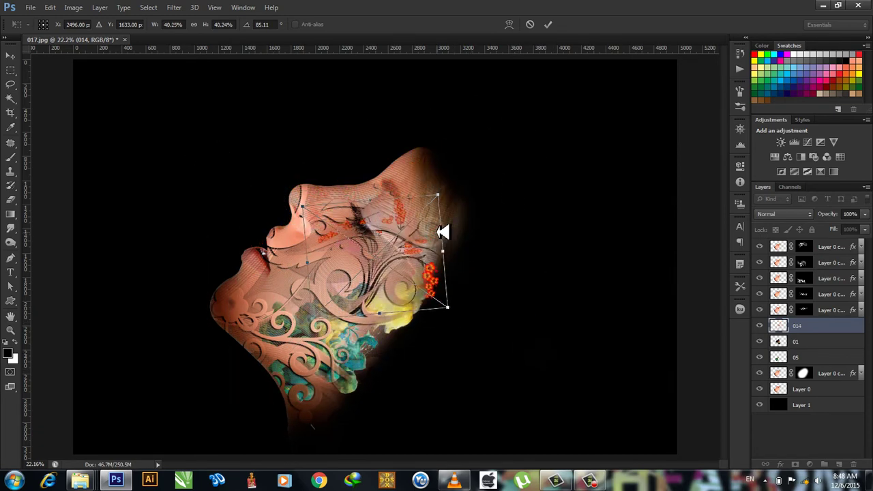
{"action": "left_click_drag", "start_coordinate": [424, 246], "coordinate": [455, 216]}
{"action": "left_click_drag", "start_coordinate": [480, 270], "coordinate": [468, 260]}
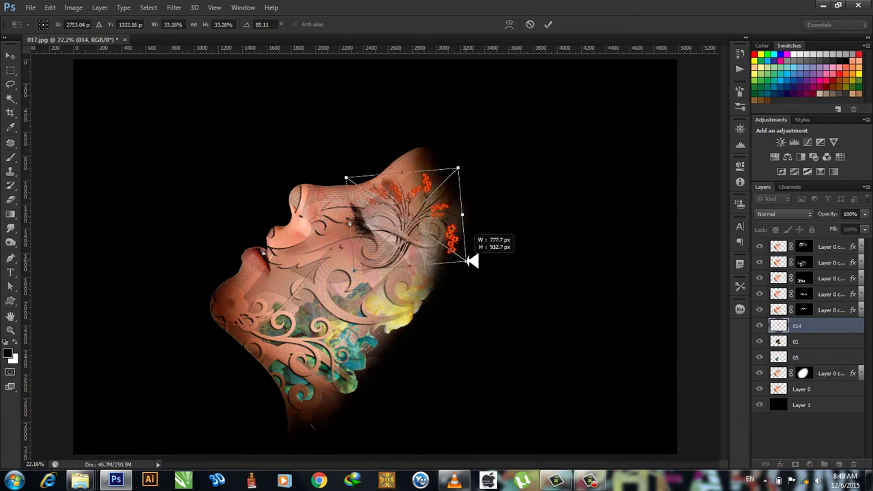
{"action": "key", "text": "Return"}
Step: Add the 016 flower-and-butterfly image at about 54% over the chin, moving its layer lower
{"action": "key", "text": "e"}
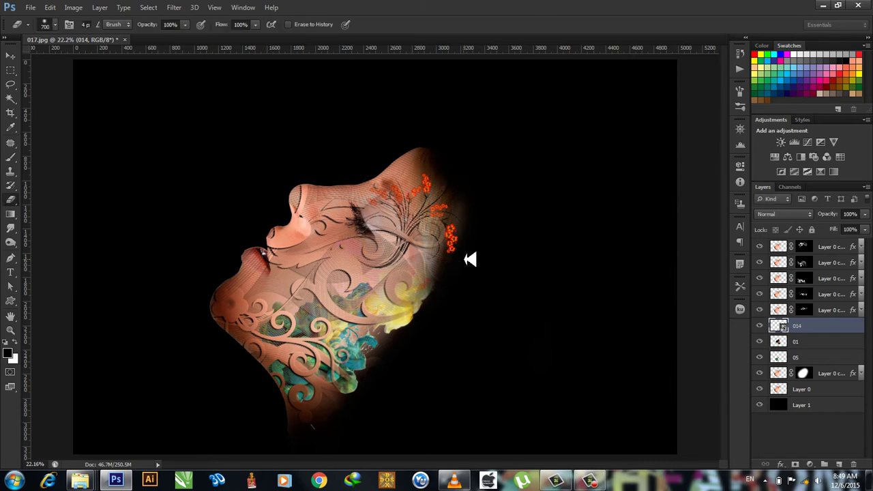
{"action": "left_click", "coordinate": [117, 480]}
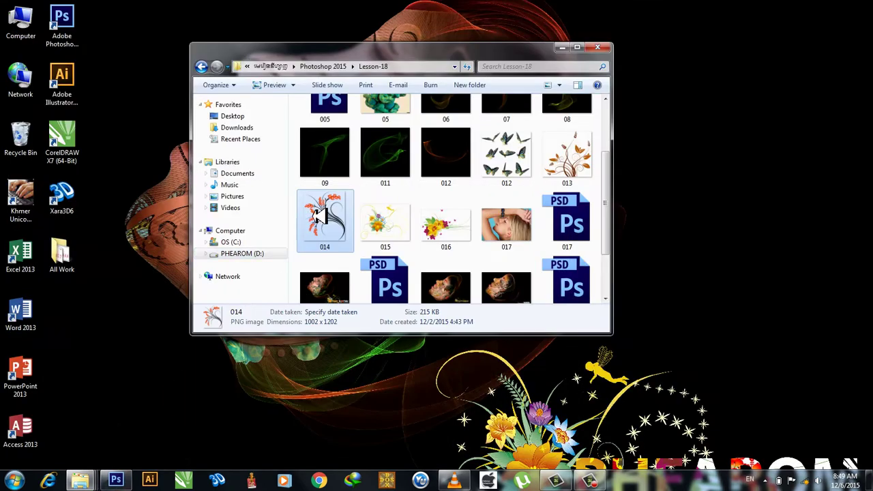
{"action": "mouse_move", "coordinate": [447, 205]}
{"action": "left_mouse_down"}
{"action": "mouse_move", "coordinate": [182, 439]}
{"action": "mouse_move", "coordinate": [290, 343]}
{"action": "mouse_move", "coordinate": [307, 341]}
{"action": "left_mouse_up"}
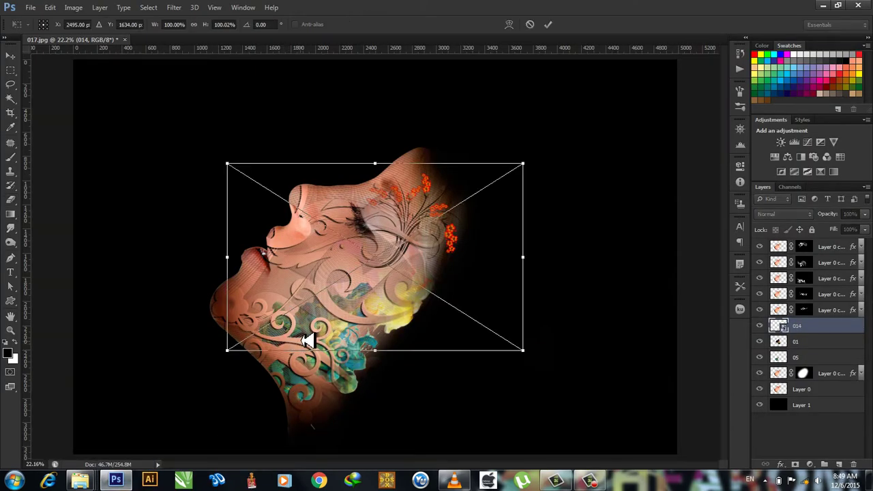
{"action": "left_click_drag", "start_coordinate": [452, 280], "coordinate": [439, 319]}
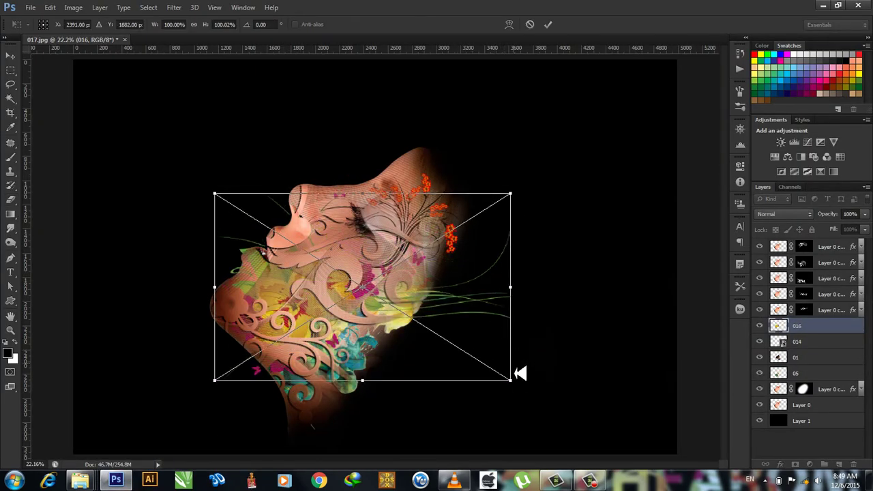
{"action": "left_click_drag", "start_coordinate": [522, 385], "coordinate": [456, 329]}
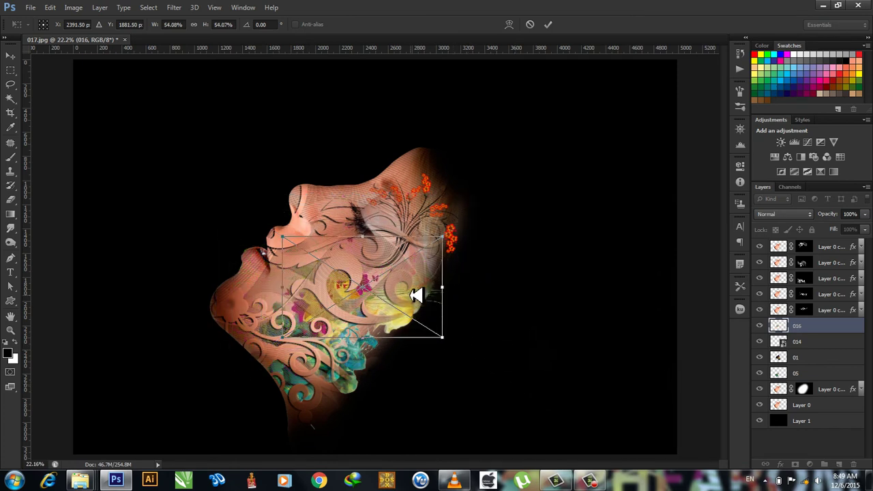
{"action": "left_click_drag", "start_coordinate": [415, 293], "coordinate": [336, 305]}
{"action": "key", "text": "Return"}
{"action": "key", "text": "e"}
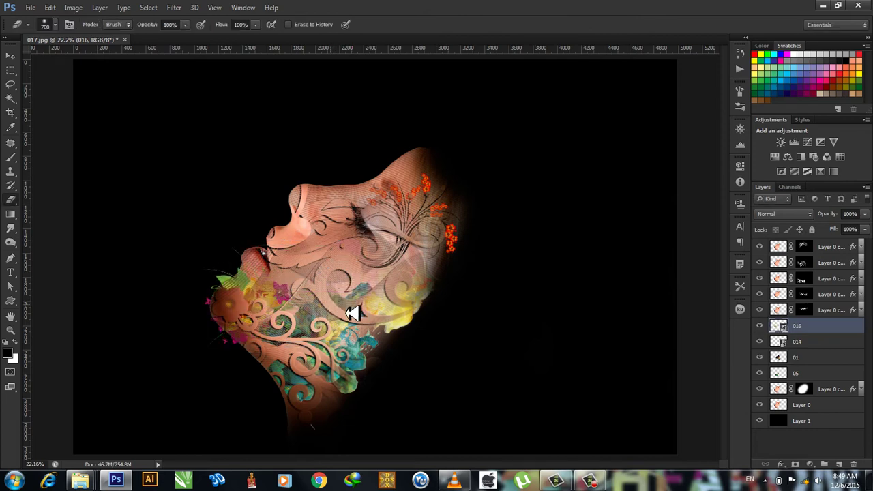
{"action": "left_click_drag", "start_coordinate": [804, 328], "coordinate": [807, 368]}
Step: Clip layer 016 to the face layer and shift the flowers left over the lips and chin
{"action": "right_click", "coordinate": [808, 368]}
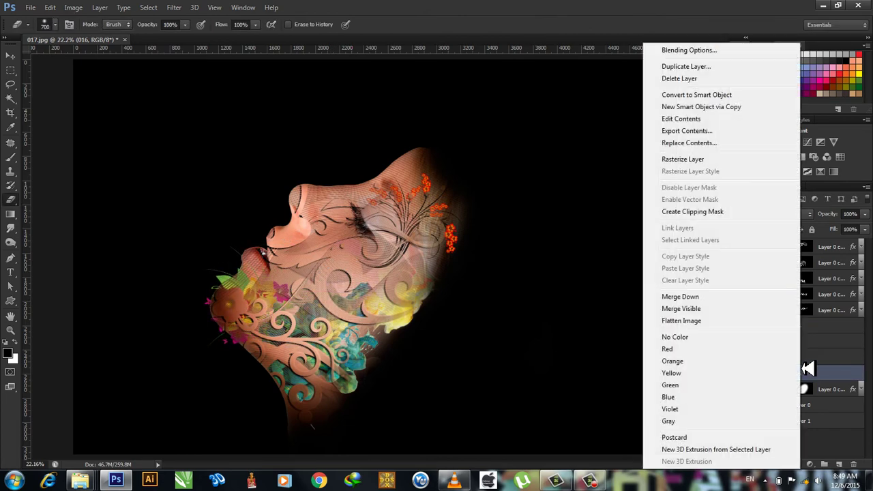
{"action": "left_click", "coordinate": [710, 212]}
{"action": "key", "text": "v"}
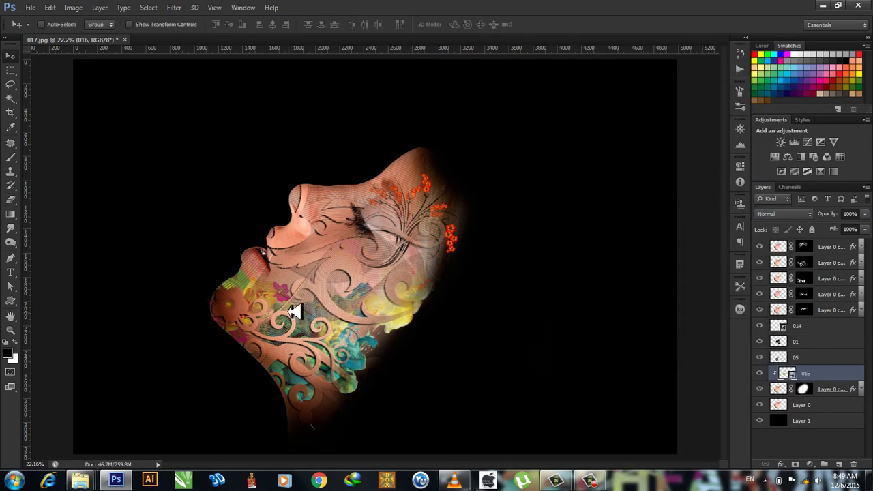
{"action": "left_click_drag", "start_coordinate": [295, 314], "coordinate": [310, 300]}
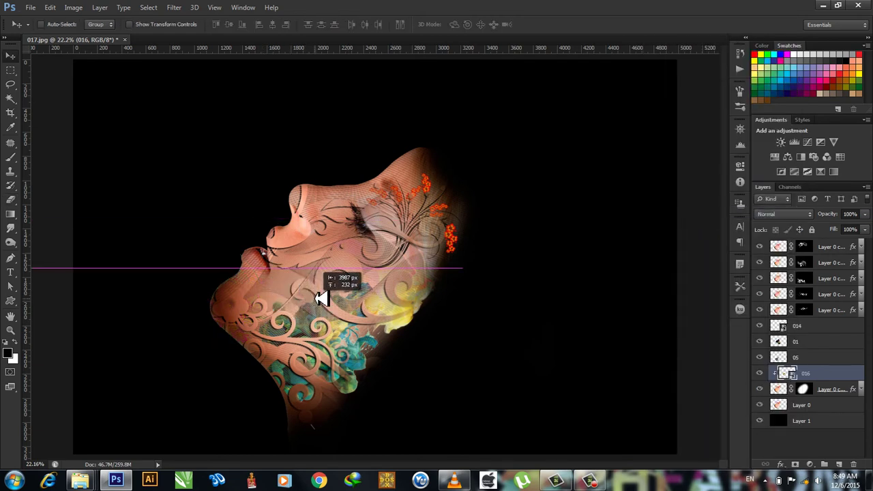
{"action": "left_click_drag", "start_coordinate": [311, 300], "coordinate": [250, 285]}
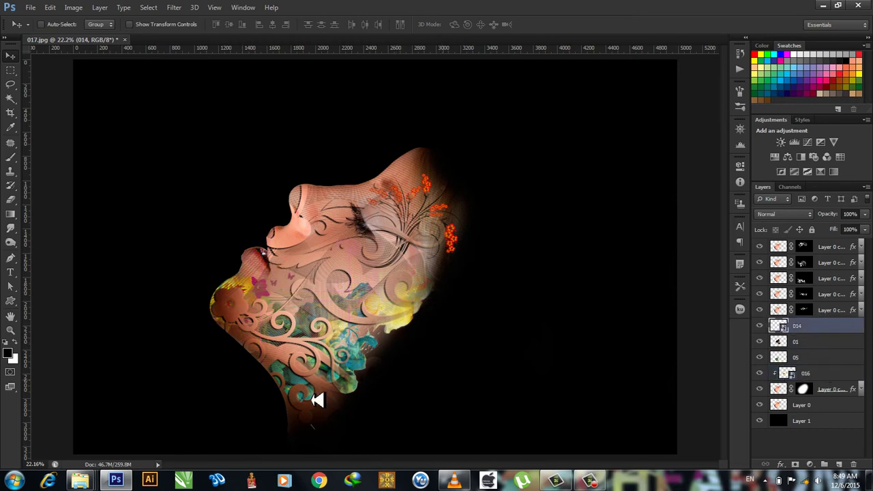
Step: Place the 011 green smoke image into the document, shrunk to about 9%
{"action": "left_click", "coordinate": [115, 479]}
{"action": "left_click_drag", "start_coordinate": [386, 122], "coordinate": [112, 479]}
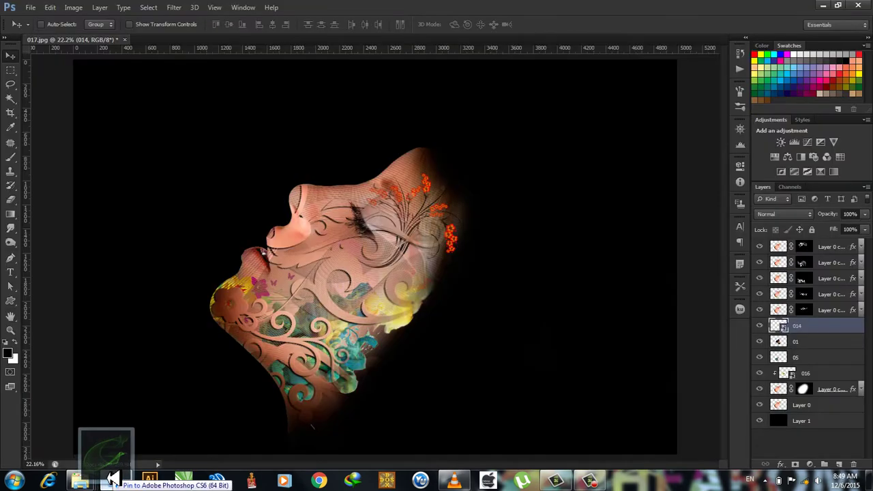
{"action": "left_click_drag", "start_coordinate": [112, 480], "coordinate": [379, 383]}
{"action": "key", "text": "Return"}
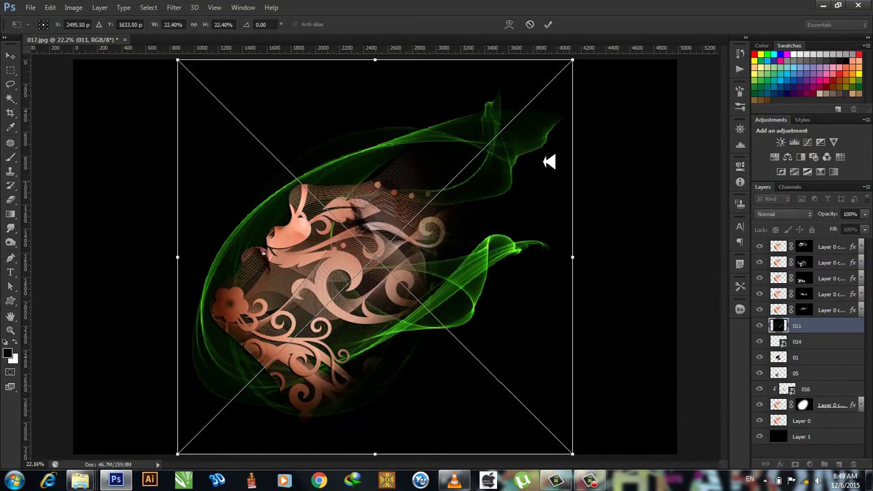
{"action": "left_click_drag", "start_coordinate": [566, 77], "coordinate": [476, 197]}
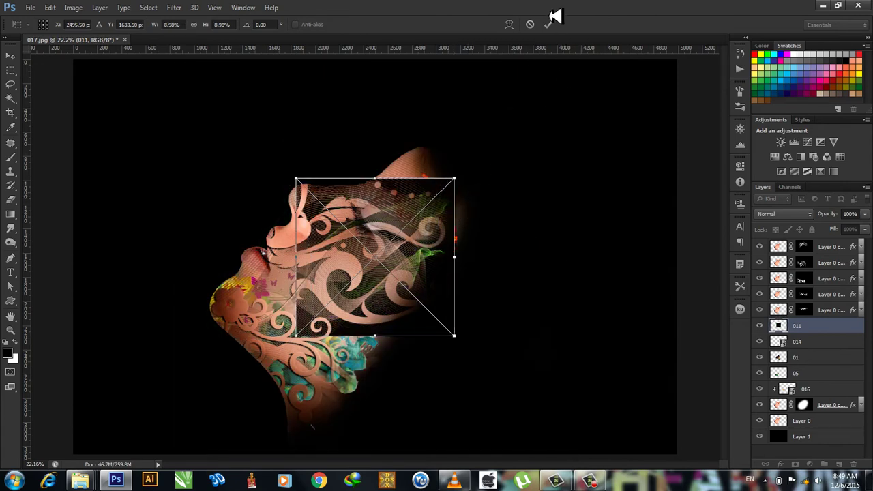
{"action": "left_click", "coordinate": [554, 25]}
Step: Set the green smoke layer to Screen blending and move it below the chin
{"action": "left_click", "coordinate": [783, 214]}
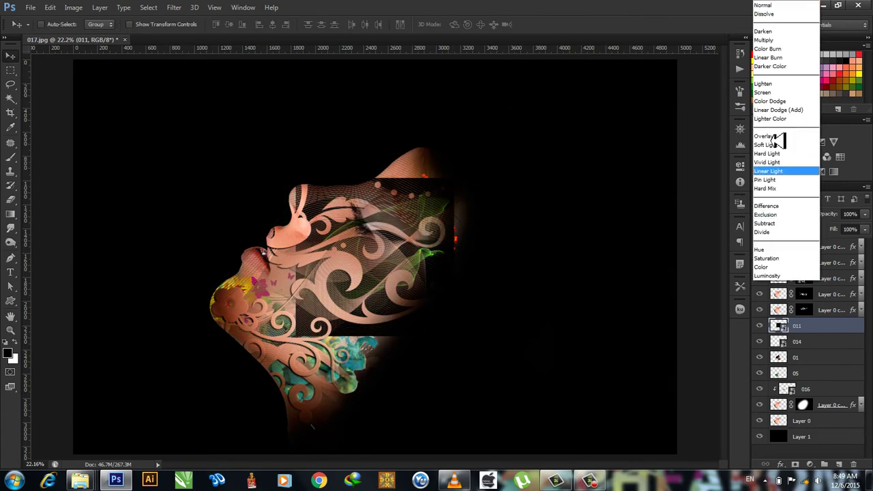
{"action": "left_click", "coordinate": [778, 91]}
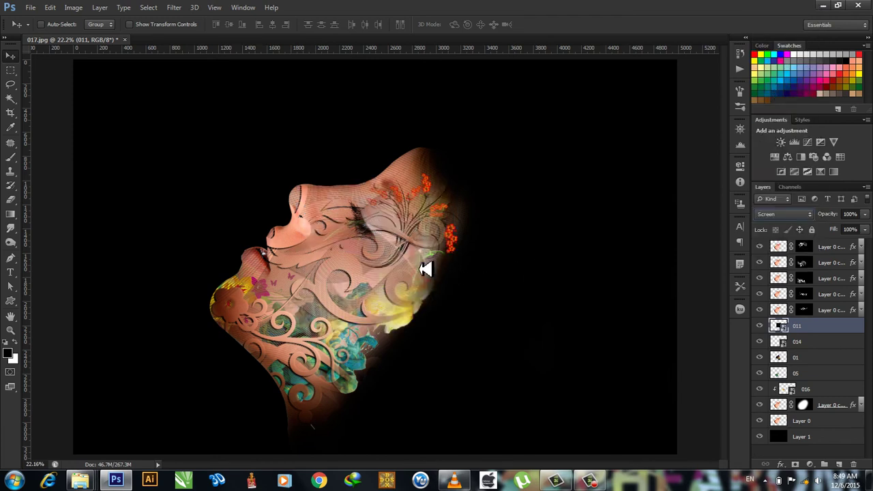
{"action": "mouse_move", "coordinate": [405, 257]}
{"action": "left_mouse_down"}
{"action": "mouse_move", "coordinate": [400, 387]}
{"action": "mouse_move", "coordinate": [391, 390]}
{"action": "left_mouse_up"}
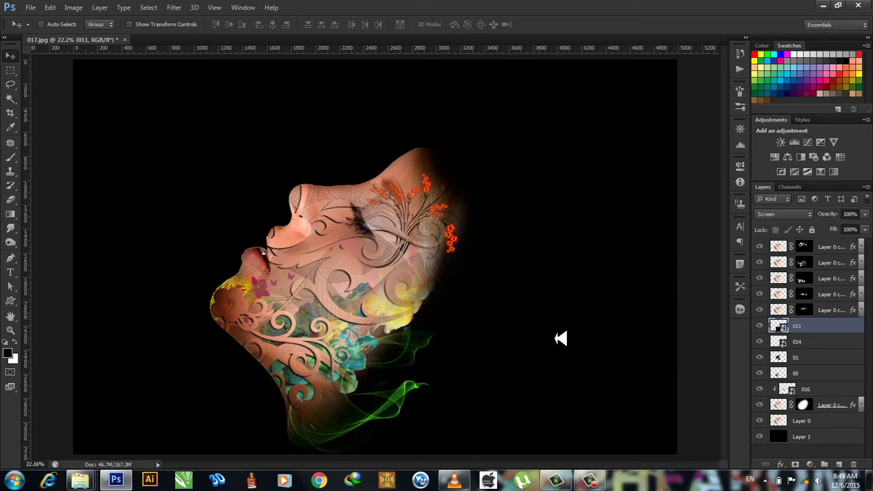
Step: Drag the 012 orange smoke image from the lesson folder toward Photoshop
{"action": "scroll", "coordinate": [578, 369], "scroll_direction": "down", "scroll_amount": 1}
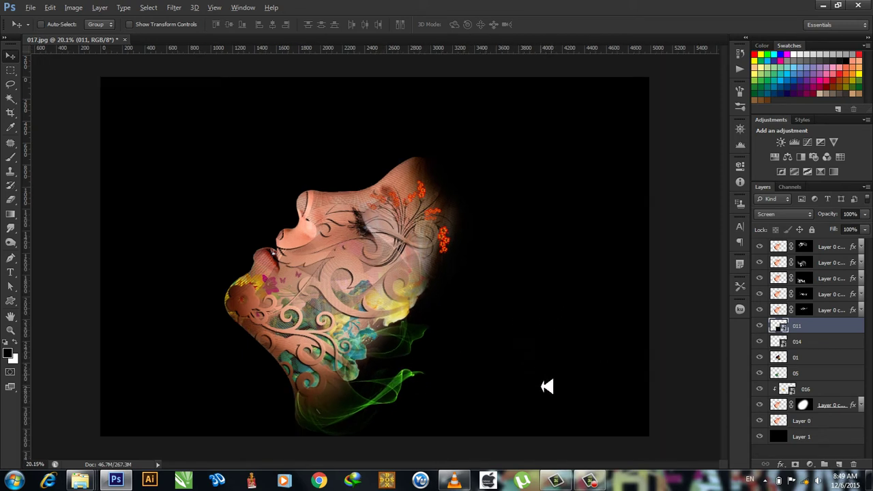
{"action": "left_click", "coordinate": [116, 481]}
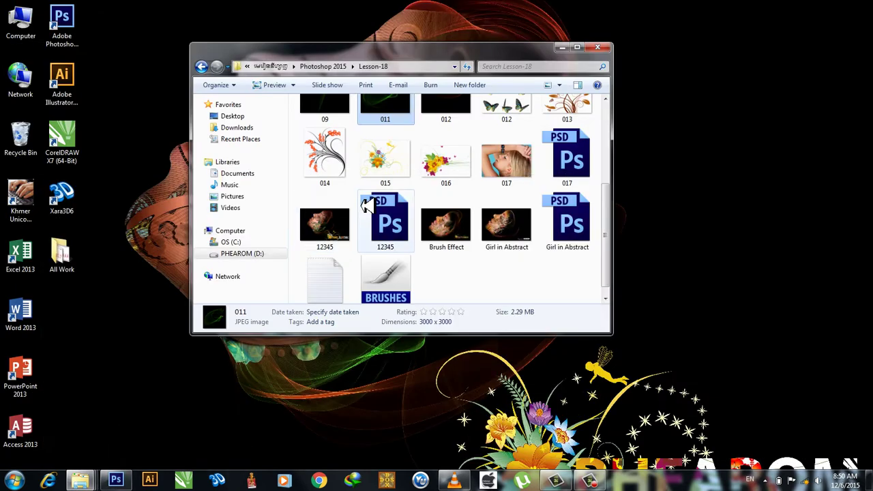
{"action": "scroll", "coordinate": [413, 145], "scroll_direction": "up", "scroll_amount": 3}
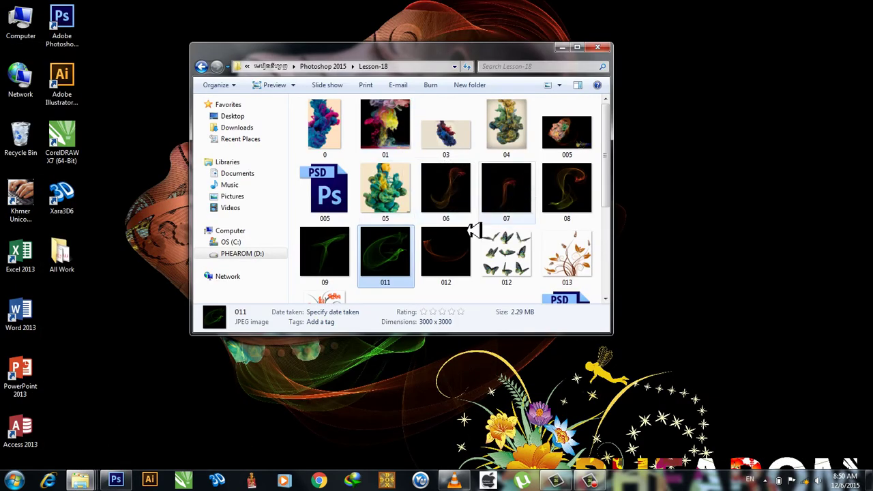
{"action": "left_click_drag", "start_coordinate": [464, 239], "coordinate": [124, 481]}
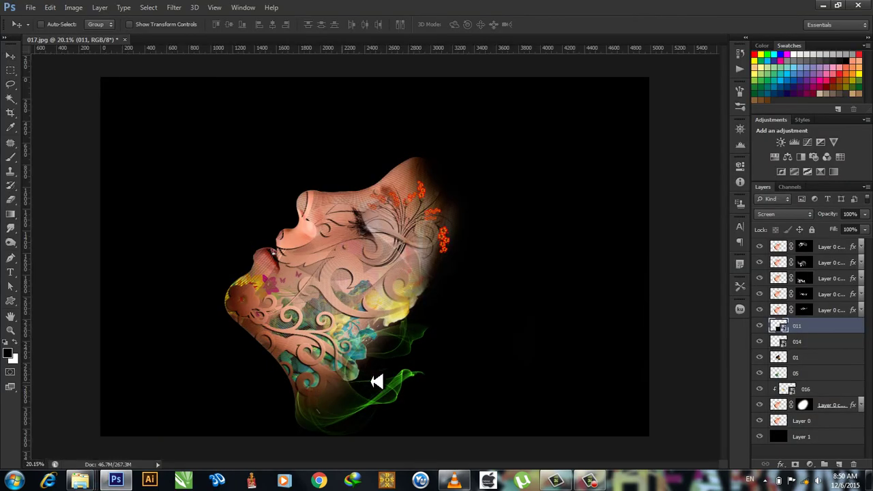
Step: Drop in the 012 orange smoke, rotated to about -52° and scaled to about 15%
{"action": "left_click_drag", "start_coordinate": [124, 481], "coordinate": [376, 382]}
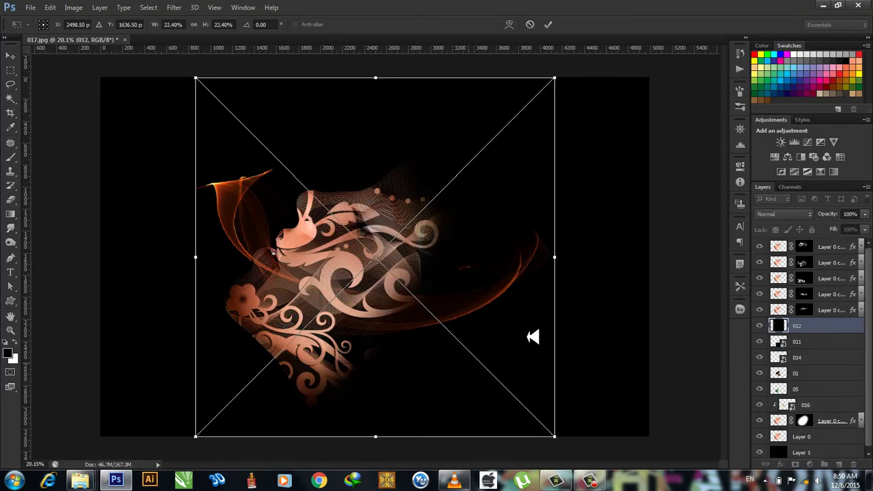
{"action": "mouse_move", "coordinate": [594, 320]}
{"action": "left_mouse_down"}
{"action": "mouse_move", "coordinate": [580, 119]}
{"action": "mouse_move", "coordinate": [603, 178]}
{"action": "left_mouse_up"}
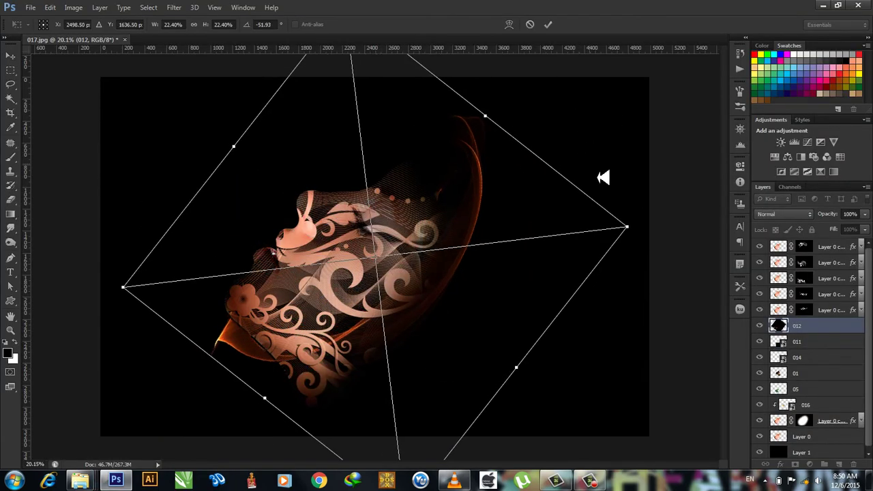
{"action": "left_click_drag", "start_coordinate": [628, 228], "coordinate": [553, 252]}
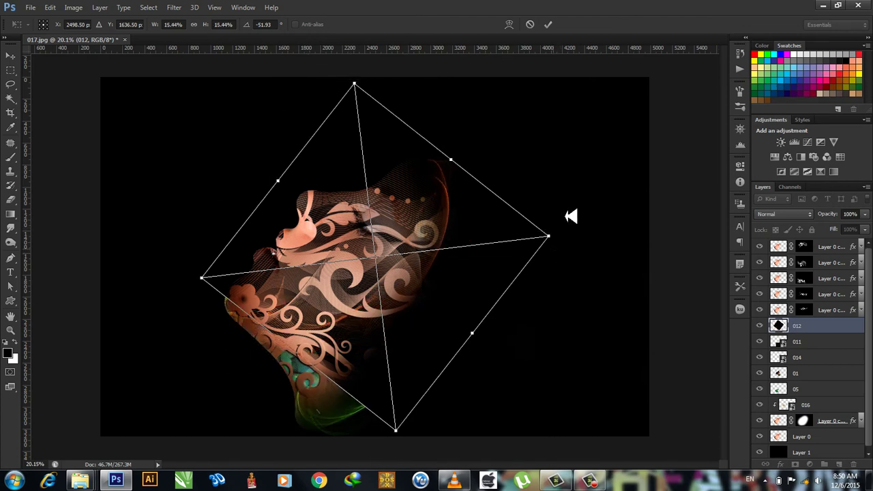
{"action": "key", "text": "Return"}
Step: Blend the orange smoke in Screen mode and move it down-right beside the chin
{"action": "left_click", "coordinate": [788, 214]}
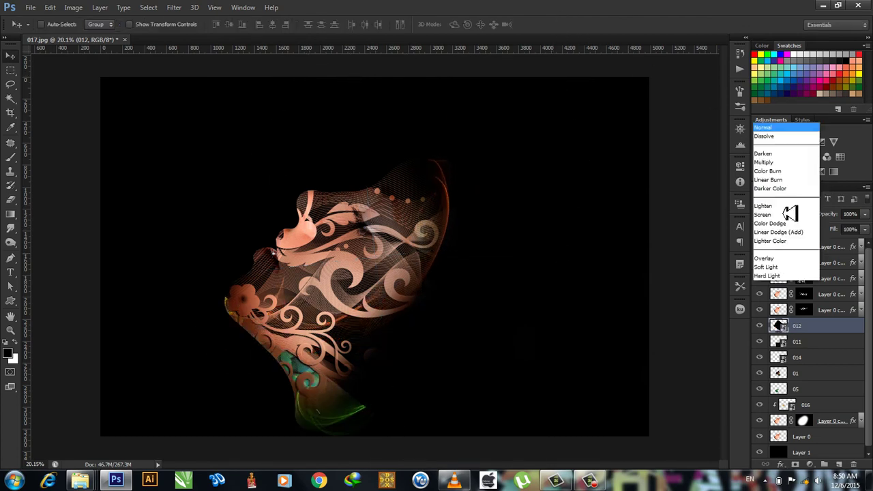
{"action": "left_click", "coordinate": [774, 92]}
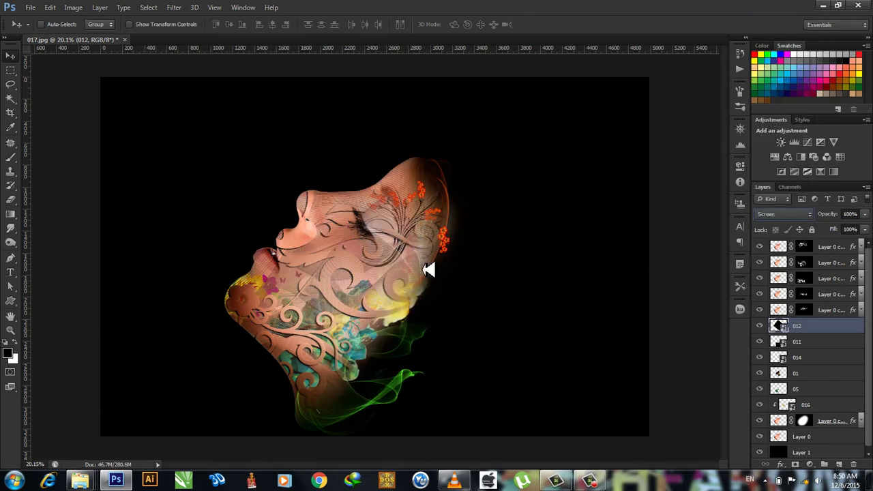
{"action": "left_click_drag", "start_coordinate": [428, 270], "coordinate": [458, 378]}
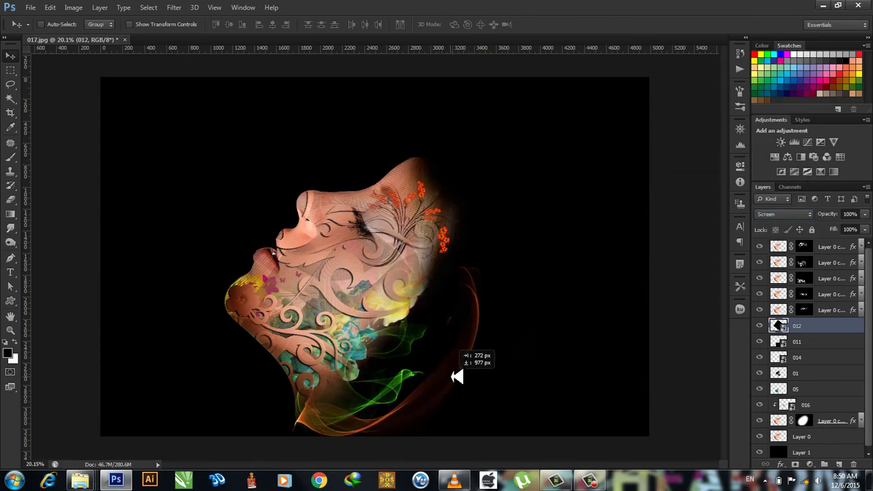
{"action": "left_click_drag", "start_coordinate": [457, 377], "coordinate": [450, 376]}
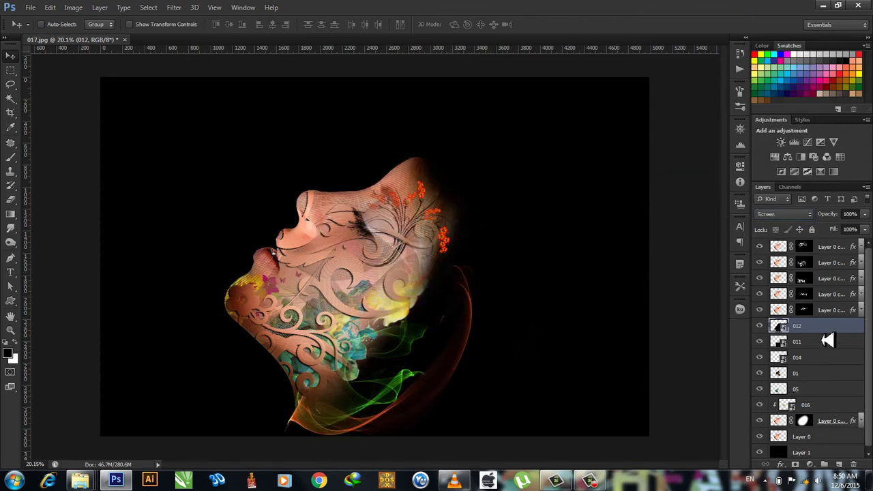
Step: Move layer 012 down to just above Layer 0 and zoom in on it
{"action": "left_click_drag", "start_coordinate": [828, 325], "coordinate": [828, 421]}
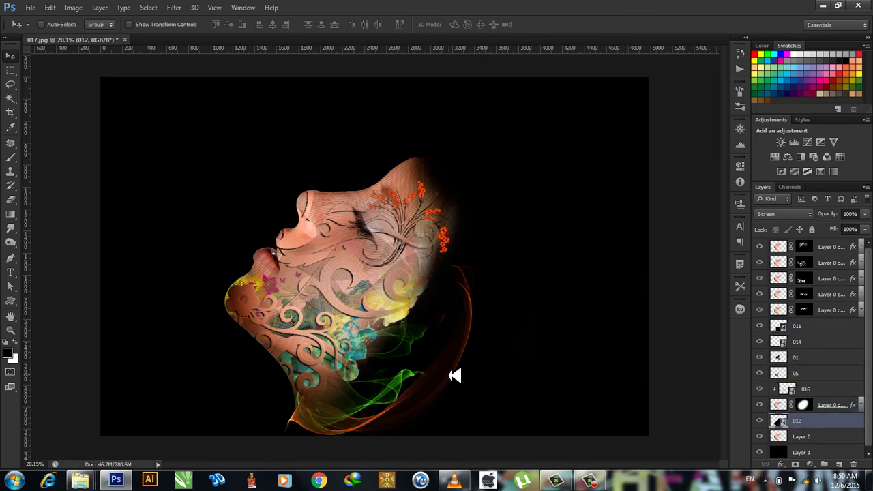
{"action": "scroll", "coordinate": [315, 426], "scroll_direction": "up", "scroll_amount": 1}
{"action": "scroll", "coordinate": [314, 427], "scroll_direction": "up", "scroll_amount": 1}
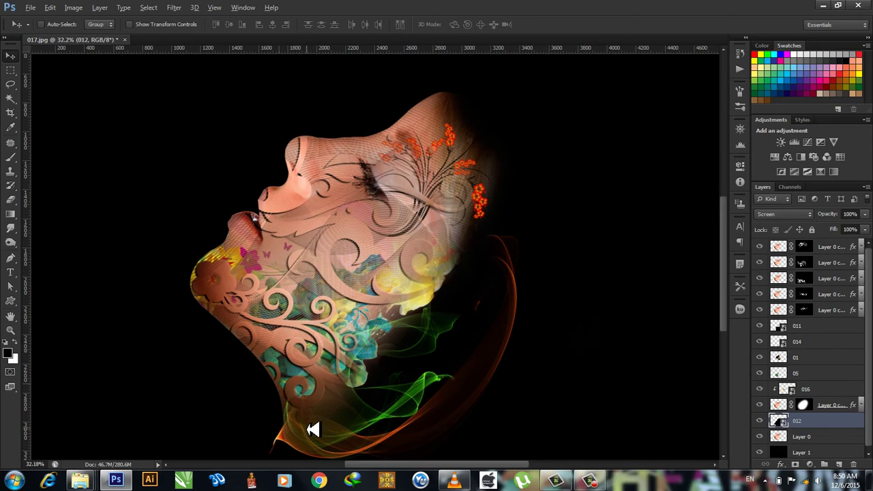
{"action": "scroll", "coordinate": [311, 430], "scroll_direction": "up", "scroll_amount": 1}
{"action": "scroll", "coordinate": [314, 430], "scroll_direction": "up", "scroll_amount": 1}
{"action": "scroll", "coordinate": [413, 273], "scroll_direction": "down", "scroll_amount": 3}
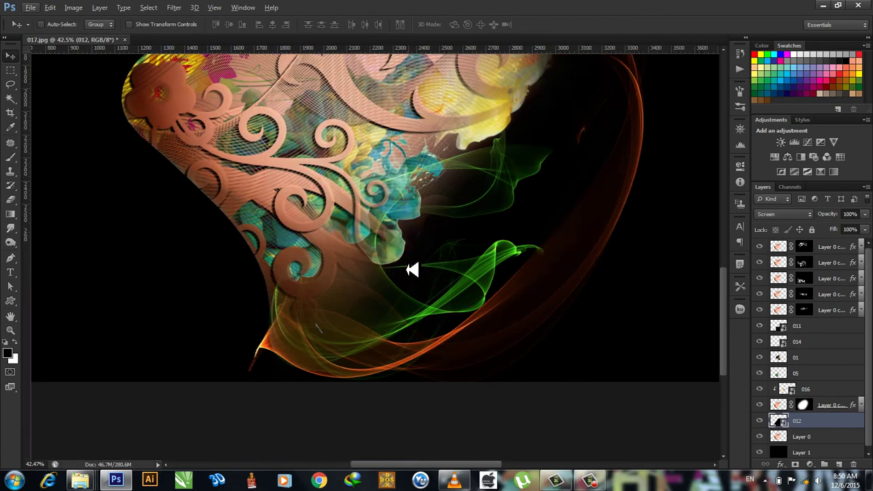
Step: Re-rotate the orange smoke to -42.56° and reposition it beneath the face
{"action": "key", "text": "ctrl+t"}
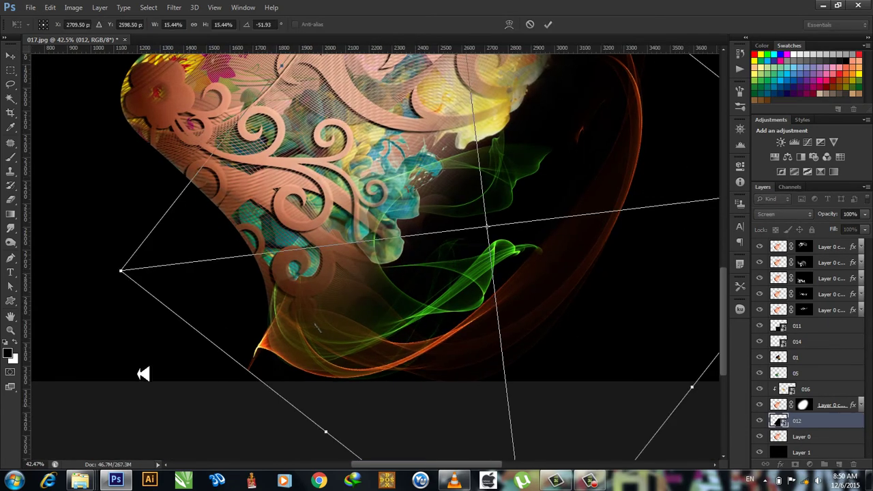
{"action": "left_click_drag", "start_coordinate": [74, 299], "coordinate": [58, 263]}
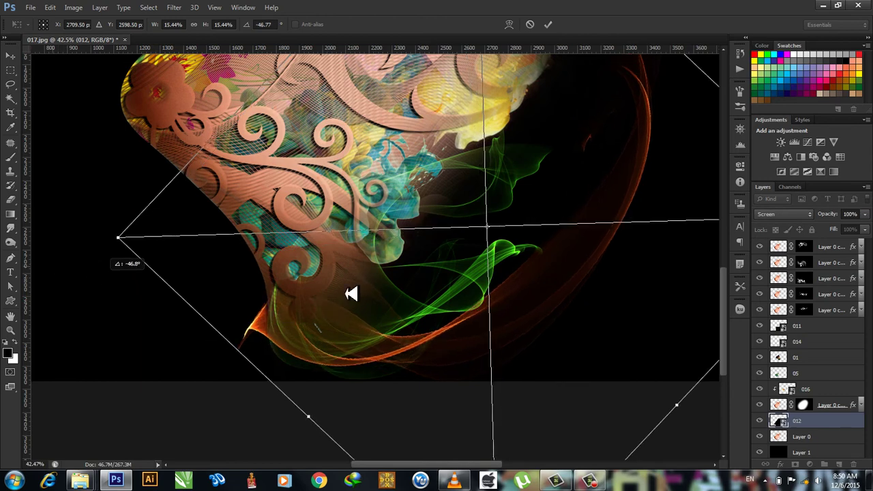
{"action": "left_click_drag", "start_coordinate": [544, 300], "coordinate": [542, 307]}
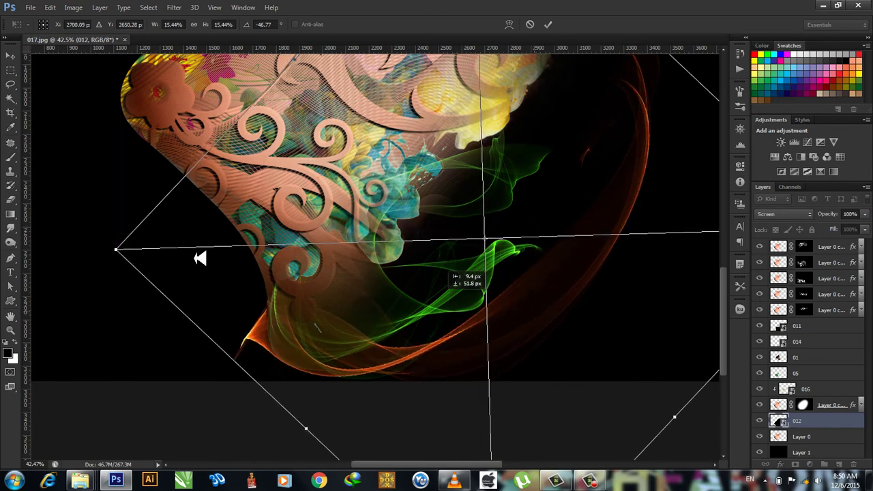
{"action": "left_click_drag", "start_coordinate": [101, 238], "coordinate": [97, 203]}
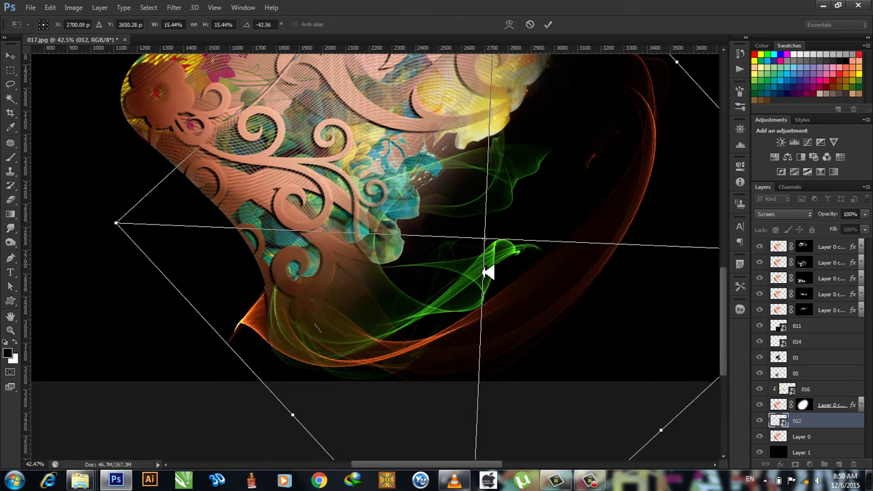
{"action": "mouse_move", "coordinate": [577, 286]}
{"action": "left_mouse_down"}
{"action": "mouse_move", "coordinate": [578, 294]}
{"action": "mouse_move", "coordinate": [554, 293]}
{"action": "mouse_move", "coordinate": [560, 299]}
{"action": "left_mouse_up"}
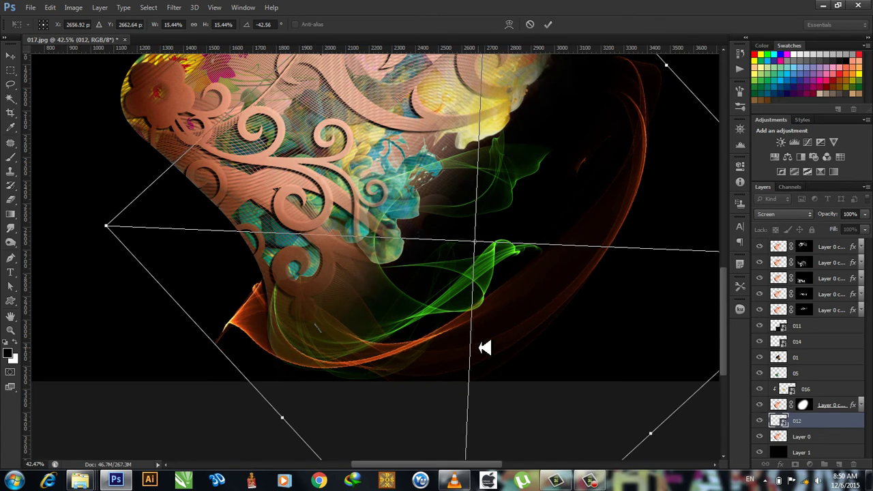
{"action": "left_click_drag", "start_coordinate": [482, 349], "coordinate": [488, 344]}
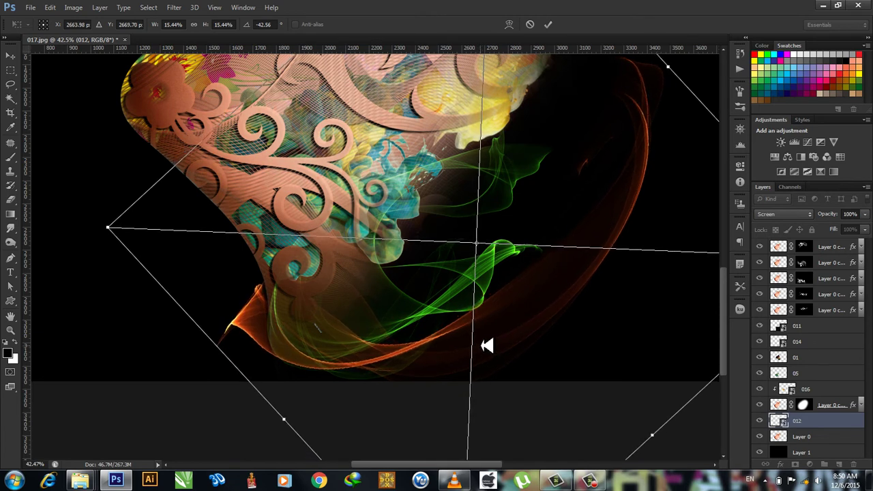
{"action": "key", "text": "Return"}
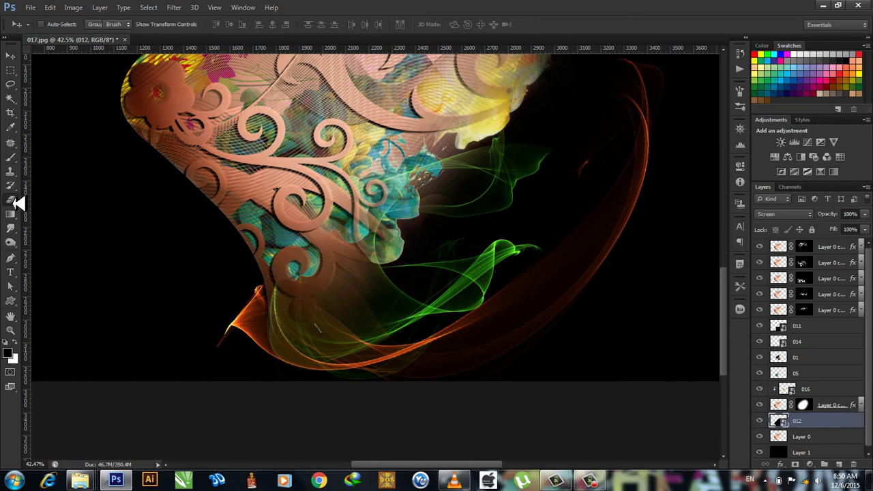
Step: Rasterize the orange smoke layer and erase its stray flame tip under the chin
{"action": "left_click", "coordinate": [11, 200]}
{"action": "left_click", "coordinate": [250, 316]}
{"action": "left_click", "coordinate": [413, 191]}
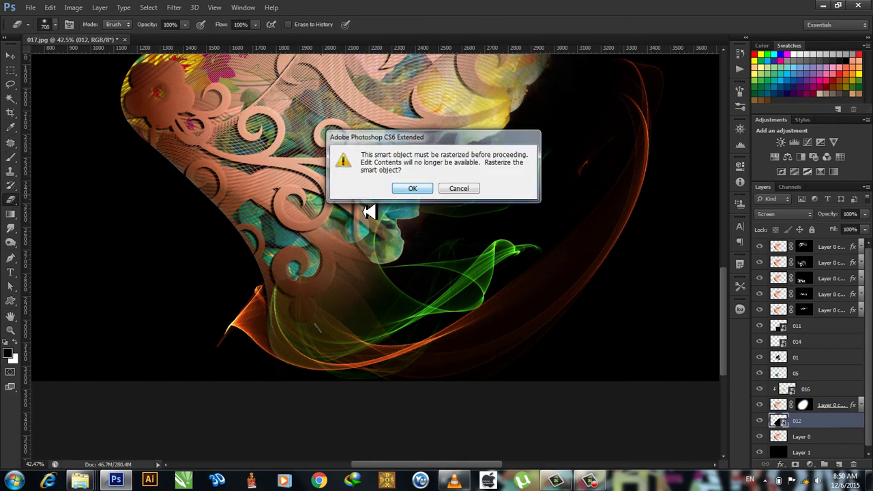
{"action": "left_click_drag", "start_coordinate": [225, 307], "coordinate": [211, 304]}
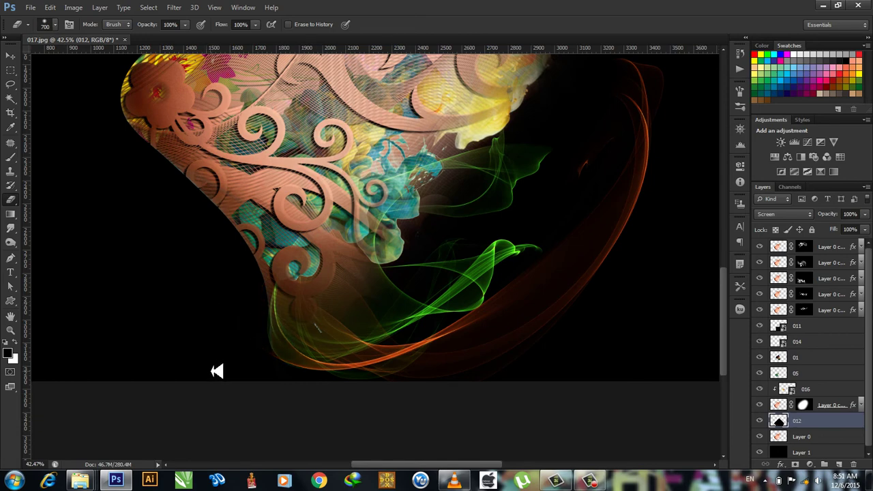
Step: Fit the image in the window and select every layer from the top down to Layer 0
{"action": "key", "text": "ctrl+0"}
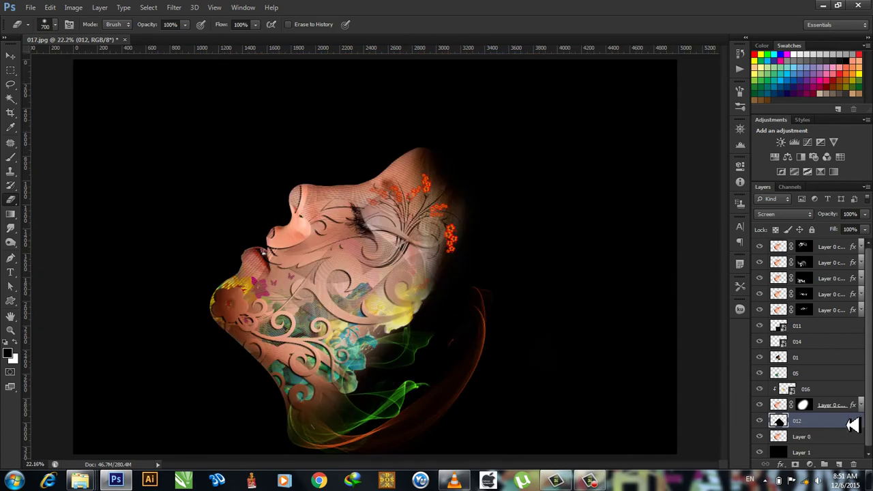
{"action": "left_click", "coordinate": [833, 437]}
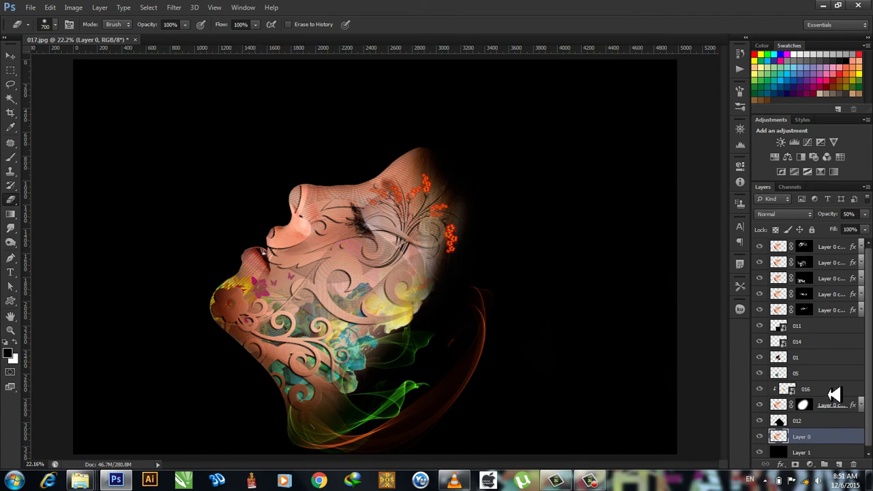
{"action": "left_click", "coordinate": [831, 247], "text": "shift"}
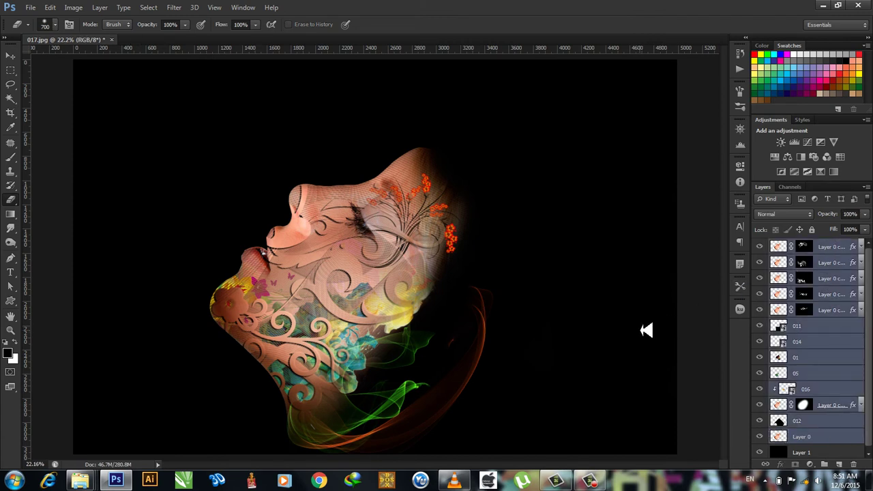
Step: Shift all the selected layers together up and slightly left, then select layer 012
{"action": "key", "text": "ctrl+t"}
{"action": "left_click_drag", "start_coordinate": [407, 278], "coordinate": [373, 225]}
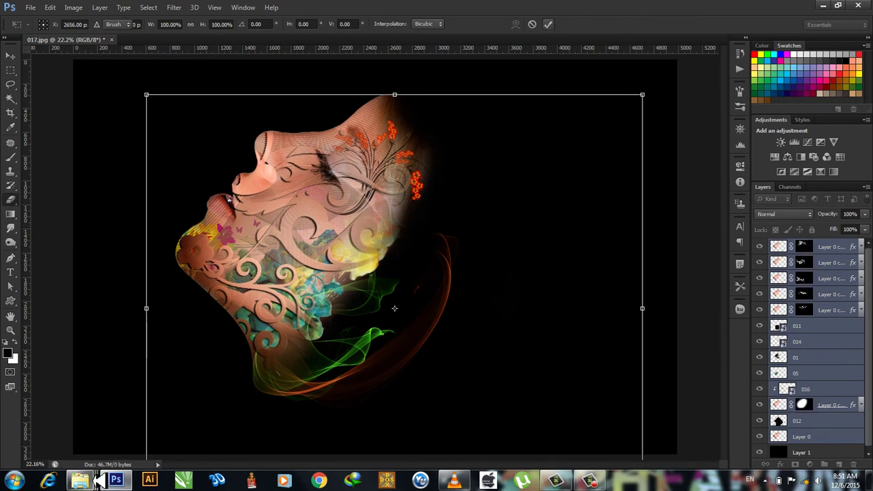
{"action": "key", "text": "Return"}
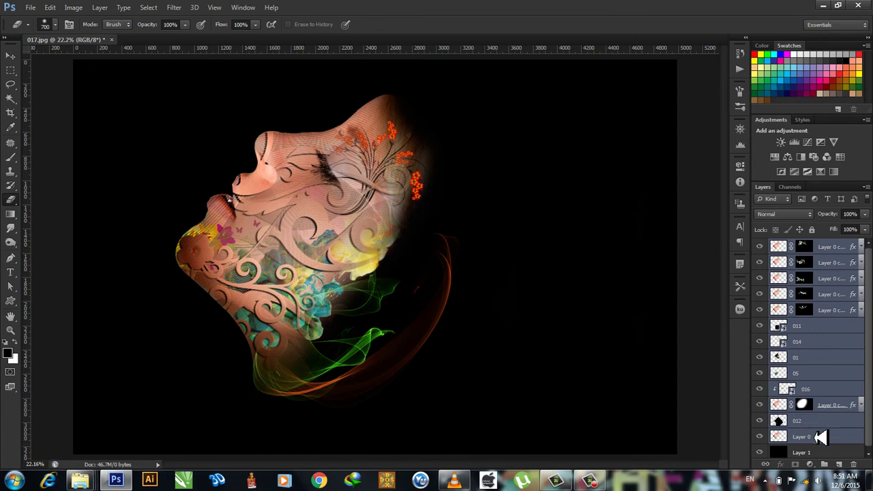
{"action": "left_click", "coordinate": [823, 436]}
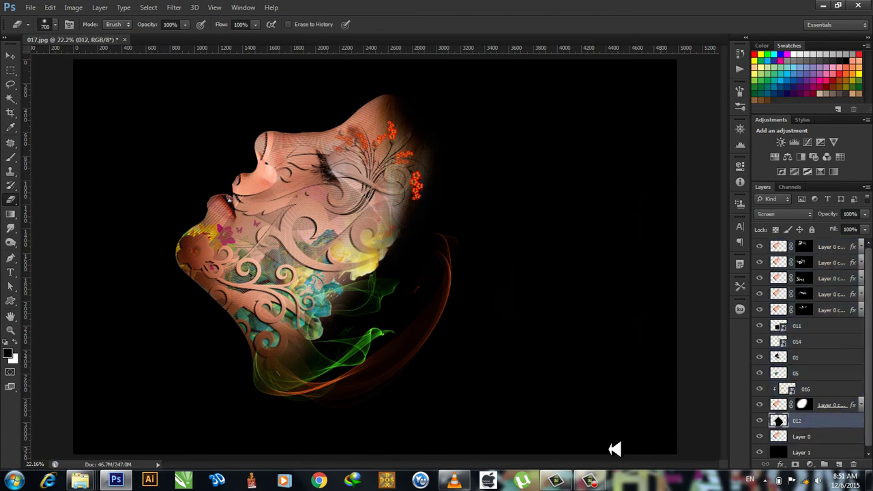
Step: Drag the 08 smoke image from the Lesson-18 folder into the Photoshop document
{"action": "left_click", "coordinate": [116, 481]}
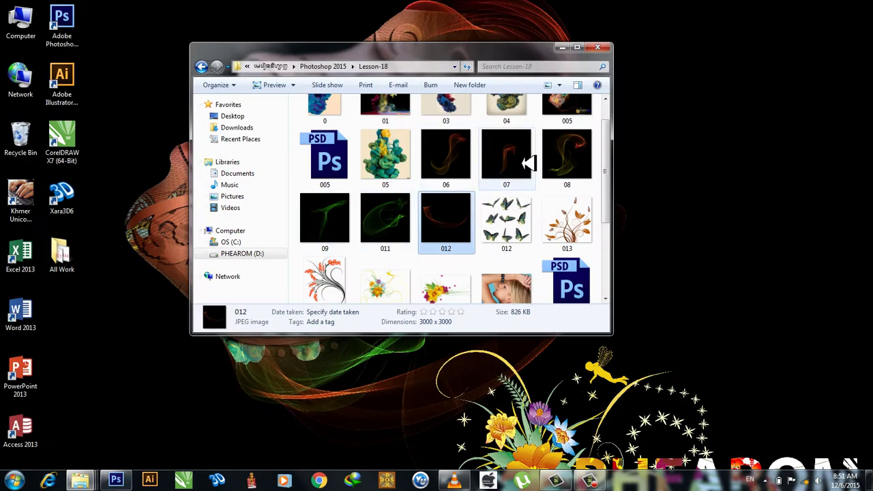
{"action": "left_click", "coordinate": [527, 160]}
{"action": "left_click", "coordinate": [560, 155]}
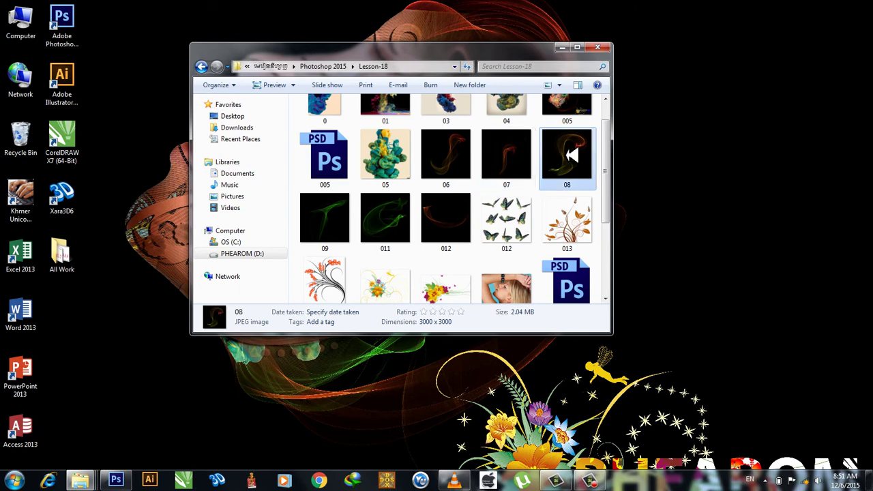
{"action": "mouse_move", "coordinate": [577, 149]}
{"action": "left_mouse_down"}
{"action": "mouse_move", "coordinate": [123, 481]}
{"action": "mouse_move", "coordinate": [416, 278]}
{"action": "left_mouse_up"}
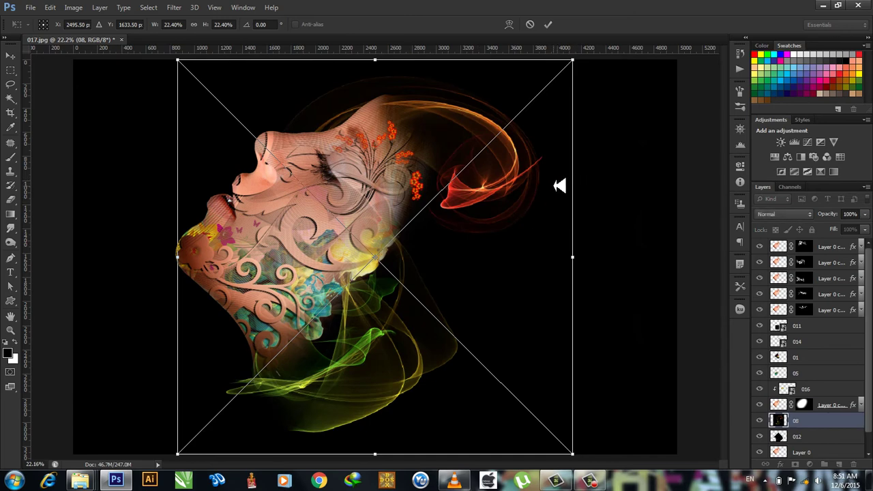
Step: Rotate, flip vertically and shrink the 08 smoke to about 16% behind the head
{"action": "mouse_move", "coordinate": [602, 66]}
{"action": "left_mouse_down"}
{"action": "mouse_move", "coordinate": [277, 324]}
{"action": "mouse_move", "coordinate": [279, 303]}
{"action": "left_mouse_up"}
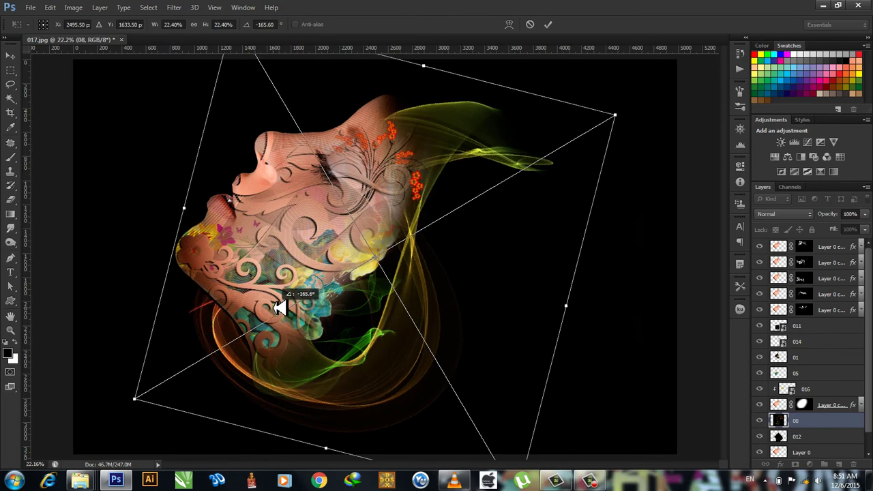
{"action": "left_click_drag", "start_coordinate": [608, 151], "coordinate": [273, 341]}
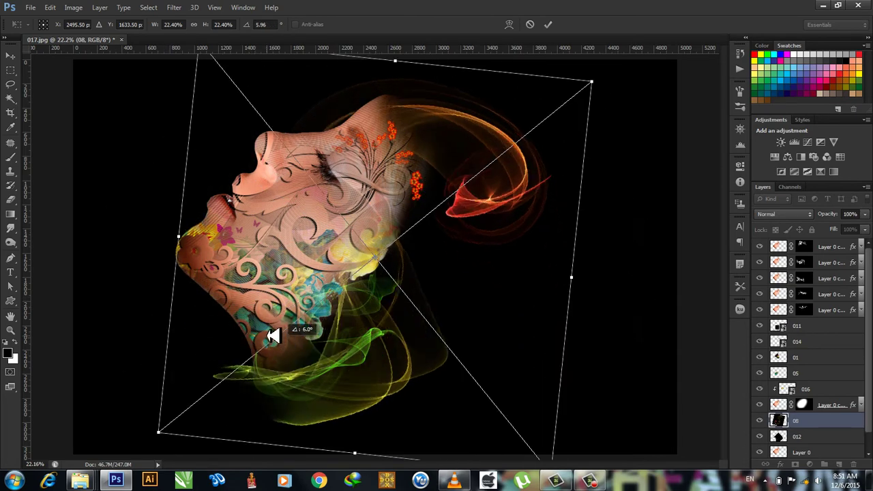
{"action": "left_click_drag", "start_coordinate": [273, 341], "coordinate": [503, 211]}
{"action": "right_click", "coordinate": [505, 196]}
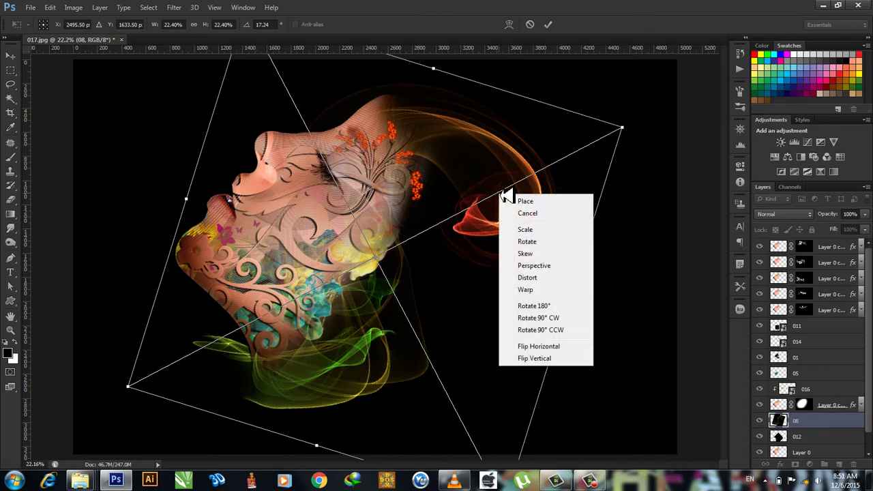
{"action": "left_click", "coordinate": [549, 358]}
{"action": "mouse_move", "coordinate": [594, 171]}
{"action": "left_mouse_down"}
{"action": "mouse_move", "coordinate": [621, 250]}
{"action": "mouse_move", "coordinate": [610, 293]}
{"action": "mouse_move", "coordinate": [570, 314]}
{"action": "left_mouse_up"}
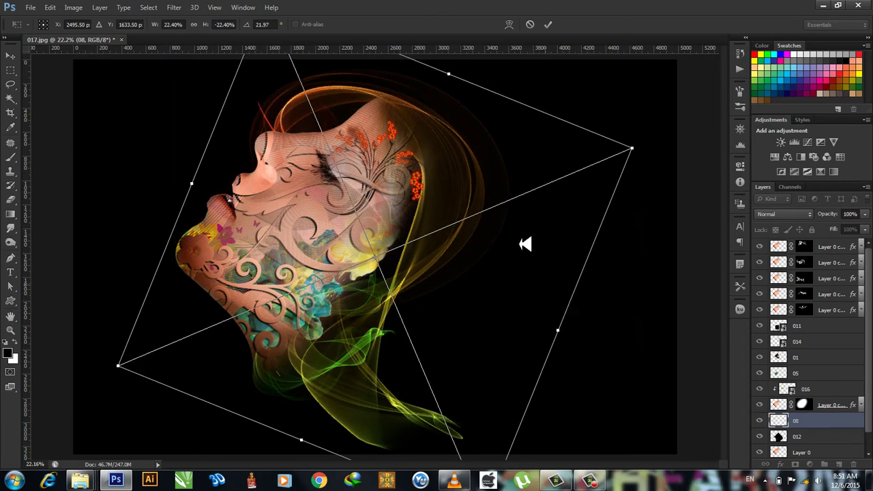
{"action": "left_click_drag", "start_coordinate": [503, 205], "coordinate": [492, 224]}
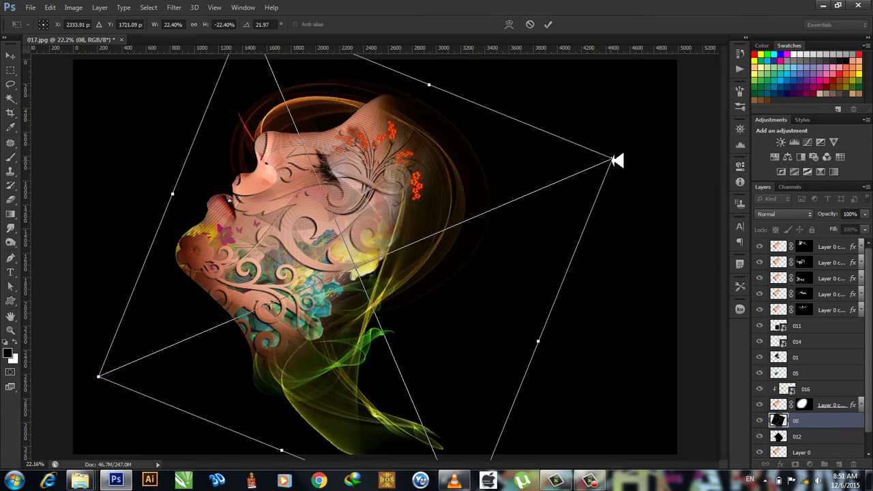
{"action": "left_click_drag", "start_coordinate": [616, 160], "coordinate": [540, 188]}
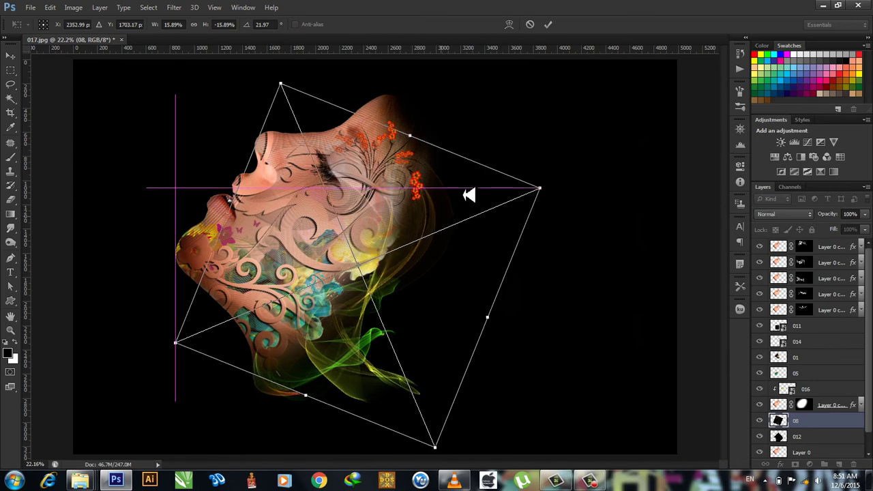
{"action": "mouse_move", "coordinate": [467, 195]}
{"action": "left_mouse_down"}
{"action": "mouse_move", "coordinate": [491, 172]}
{"action": "mouse_move", "coordinate": [529, 160]}
{"action": "mouse_move", "coordinate": [531, 170]}
{"action": "left_mouse_up"}
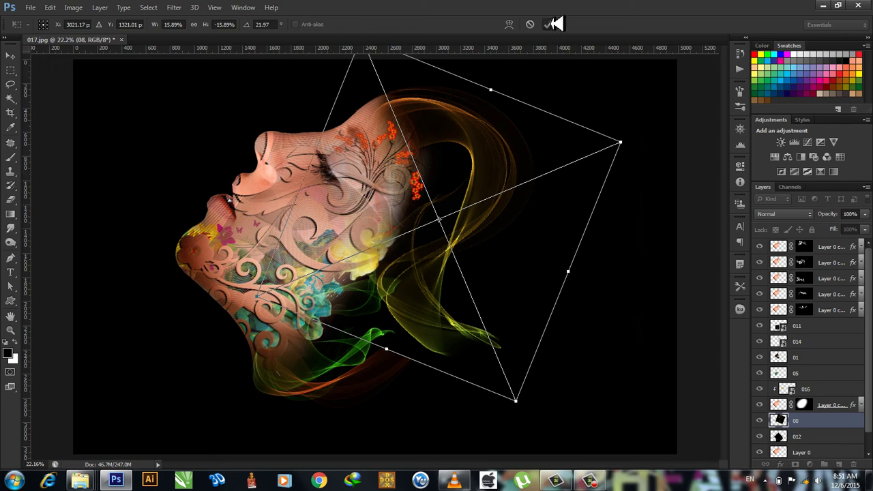
{"action": "key", "text": "Return"}
Step: Set the 08 smoke to Screen blending, rasterize it, and erase its lower yellow-orange strands
{"action": "key", "text": "e"}
{"action": "left_click", "coordinate": [785, 214]}
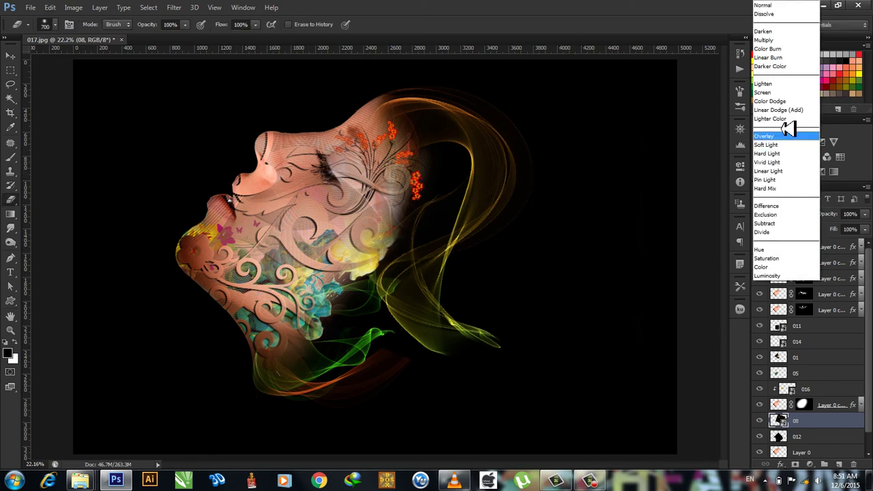
{"action": "left_click", "coordinate": [783, 93]}
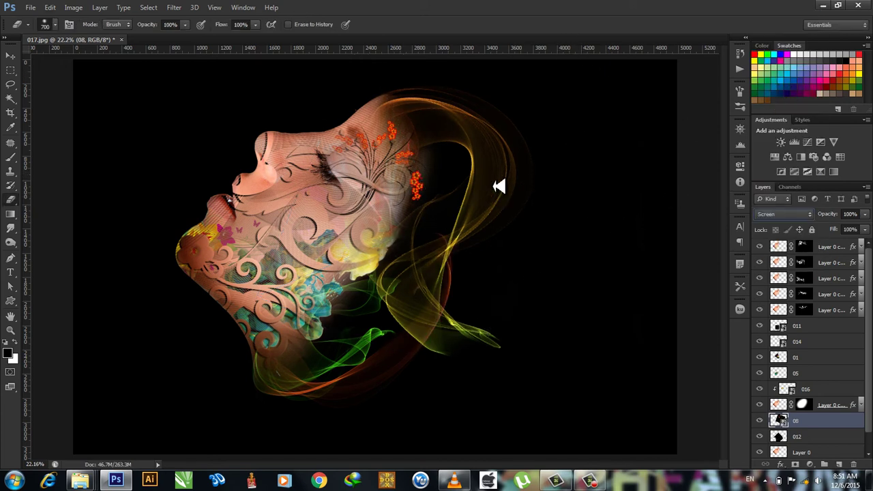
{"action": "left_click", "coordinate": [500, 186]}
{"action": "left_click", "coordinate": [429, 189]}
{"action": "mouse_move", "coordinate": [503, 337]}
{"action": "left_mouse_down"}
{"action": "mouse_move", "coordinate": [412, 270]}
{"action": "mouse_move", "coordinate": [396, 290]}
{"action": "left_mouse_up"}
{"action": "left_click_drag", "start_coordinate": [454, 262], "coordinate": [429, 252]}
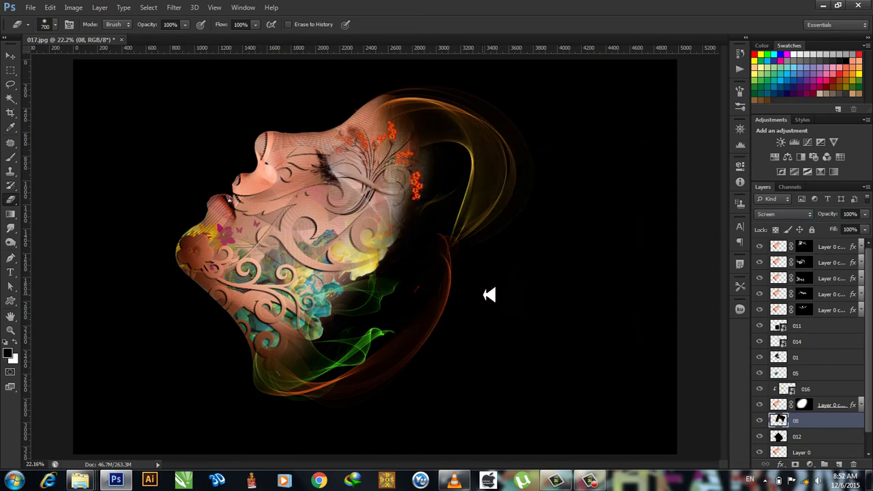
Step: Rescale the 08 smoke wisp to 76.06% and shift it up-left behind the head
{"action": "key", "text": "ctrl+t"}
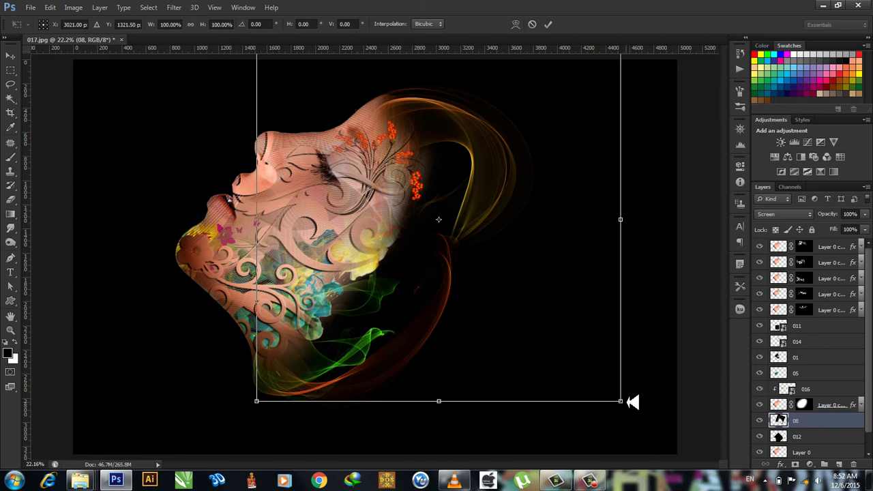
{"action": "left_click_drag", "start_coordinate": [633, 403], "coordinate": [587, 355]}
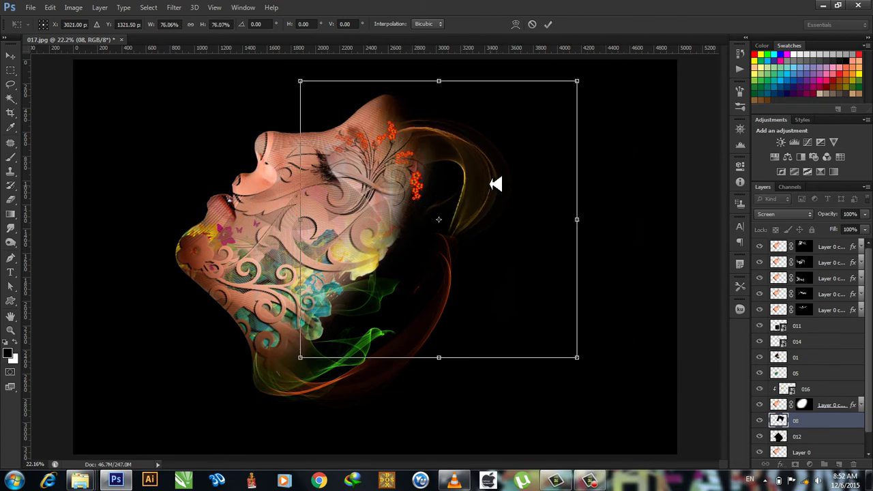
{"action": "left_click_drag", "start_coordinate": [498, 182], "coordinate": [482, 156]}
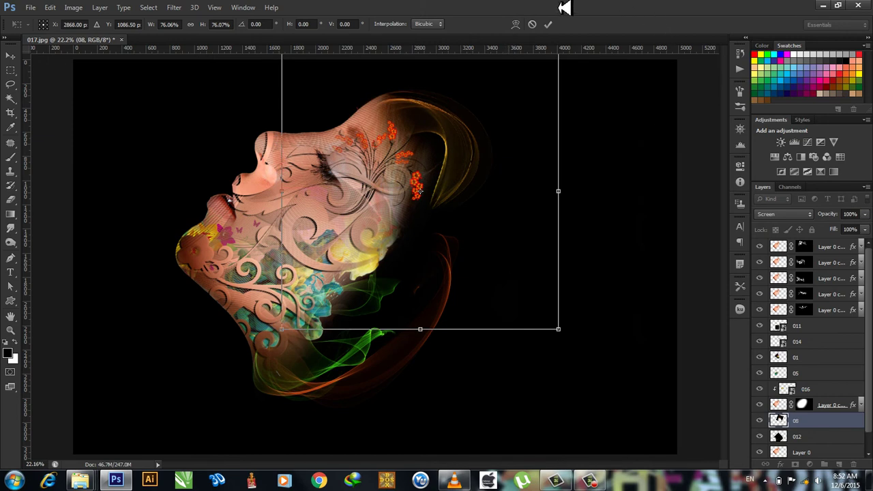
{"action": "left_click", "coordinate": [552, 23]}
{"action": "key", "text": "e"}
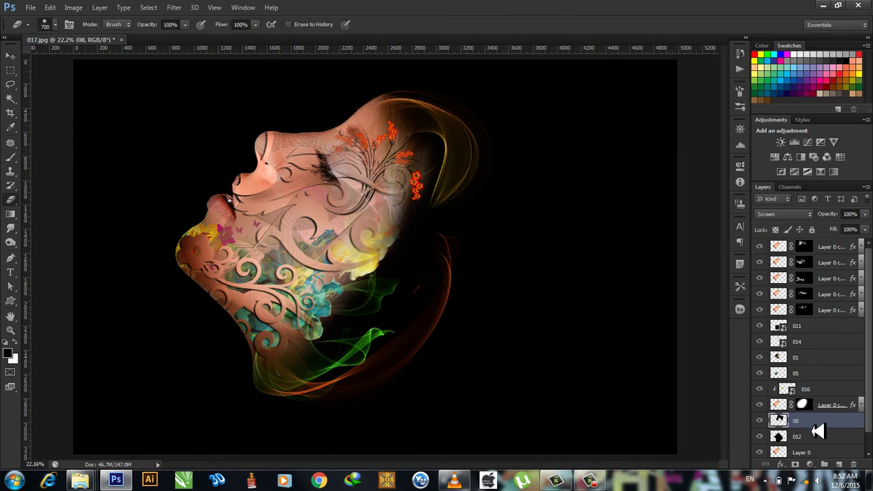
{"action": "left_click", "coordinate": [819, 433]}
Step: Try rotating, moving and squashing the 012 swirl, then cancel that transform
{"action": "key", "text": "ctrl+t"}
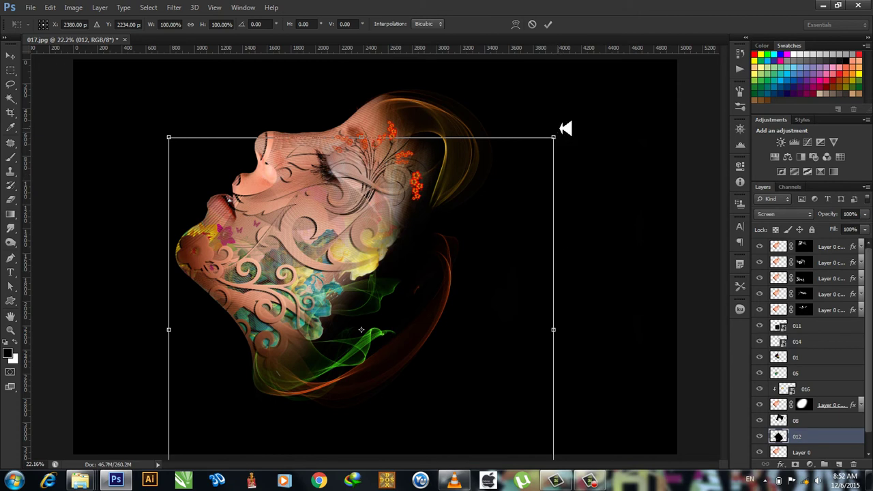
{"action": "mouse_move", "coordinate": [591, 136]}
{"action": "left_mouse_down"}
{"action": "mouse_move", "coordinate": [607, 204]}
{"action": "mouse_move", "coordinate": [696, 150]}
{"action": "left_mouse_up"}
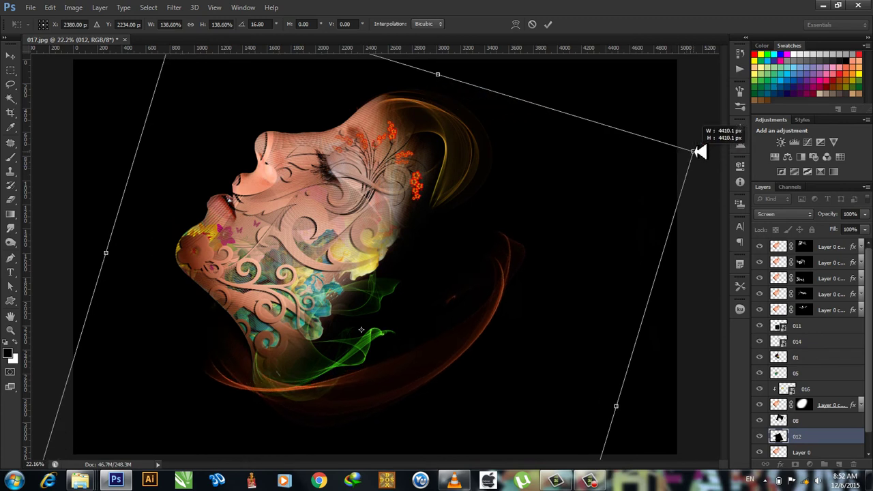
{"action": "mouse_move", "coordinate": [519, 251]}
{"action": "left_mouse_down"}
{"action": "mouse_move", "coordinate": [560, 271]}
{"action": "mouse_move", "coordinate": [561, 264]}
{"action": "left_mouse_up"}
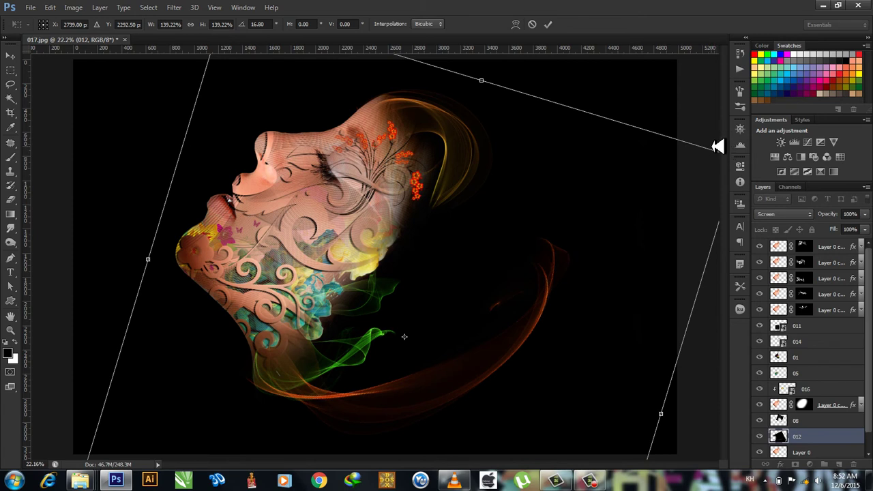
{"action": "left_click_drag", "start_coordinate": [718, 146], "coordinate": [683, 161]}
{"action": "left_click", "coordinate": [533, 25]}
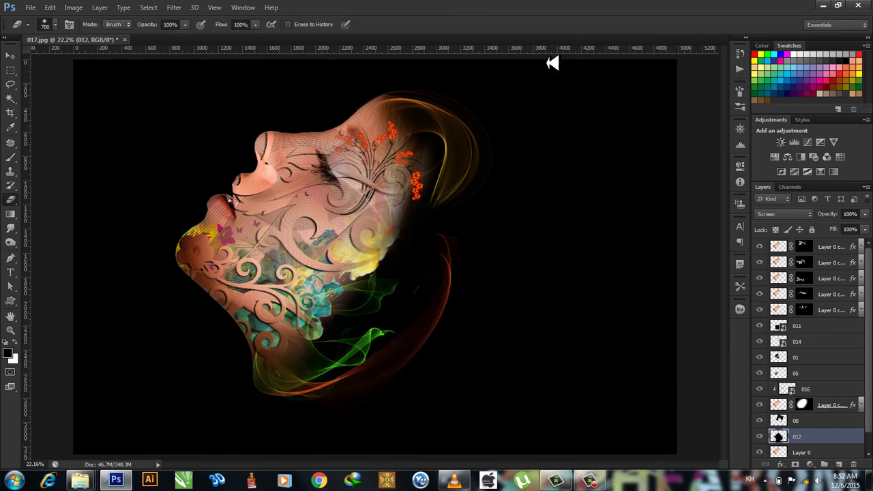
Step: Enlarge the 012 swirl to about 148%, tilt it 10.31° and reposition it under the face
{"action": "key", "text": "ctrl+t"}
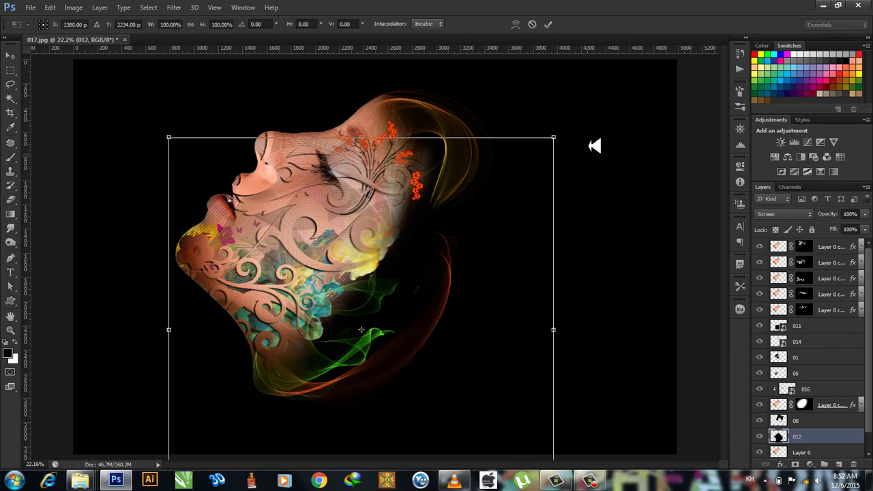
{"action": "mouse_move", "coordinate": [565, 137]}
{"action": "left_mouse_down"}
{"action": "mouse_move", "coordinate": [731, 4]}
{"action": "mouse_move", "coordinate": [698, 69]}
{"action": "left_mouse_up"}
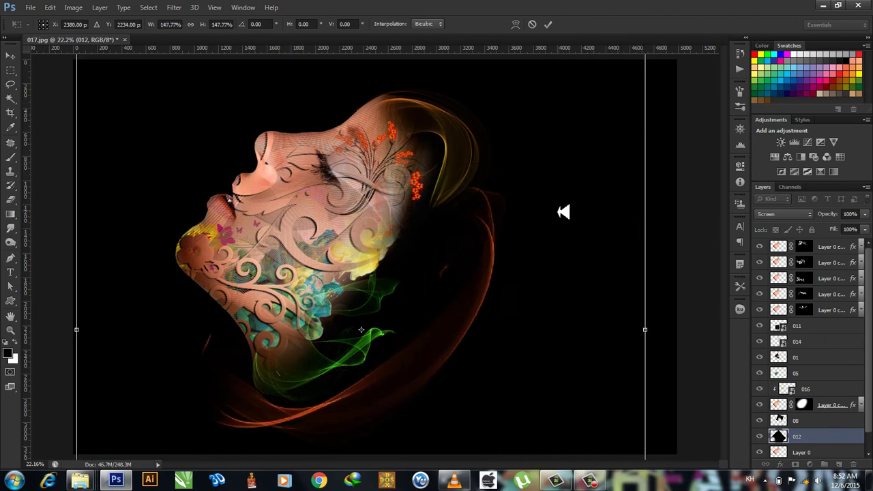
{"action": "left_click_drag", "start_coordinate": [511, 261], "coordinate": [551, 229]}
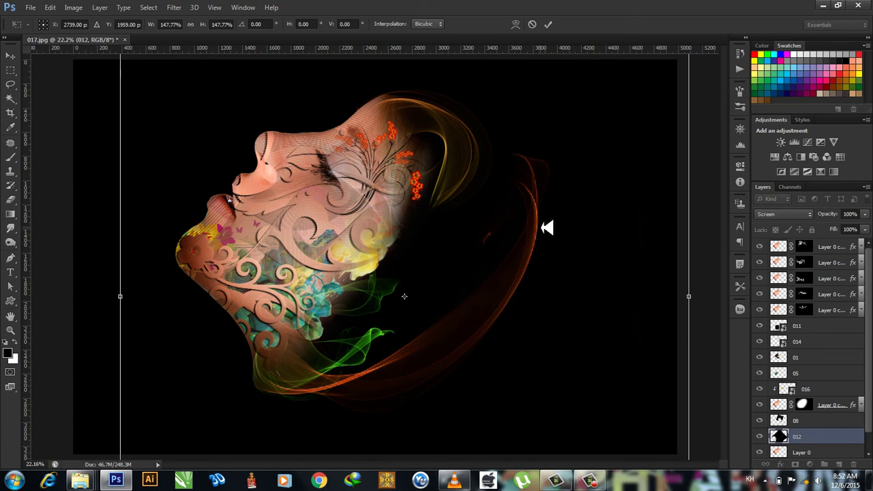
{"action": "left_click_drag", "start_coordinate": [117, 107], "coordinate": [177, 82]}
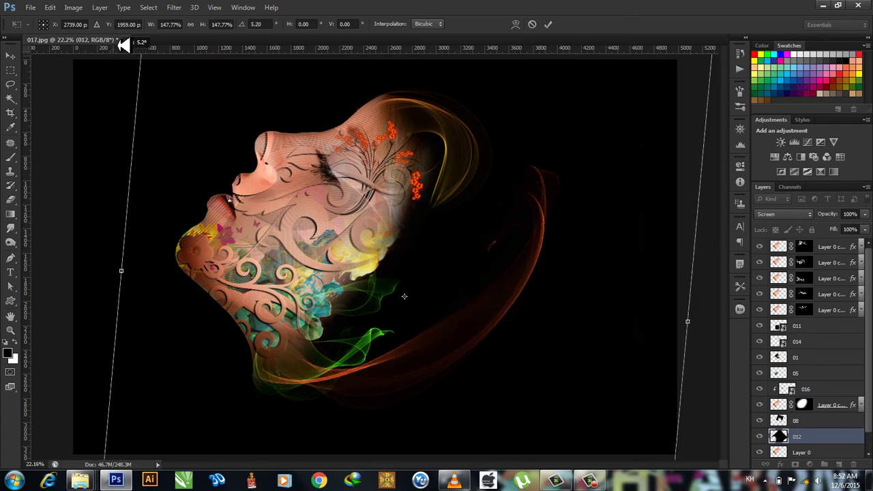
{"action": "mouse_move", "coordinate": [495, 231]}
{"action": "left_mouse_down"}
{"action": "mouse_move", "coordinate": [500, 256]}
{"action": "mouse_move", "coordinate": [483, 251]}
{"action": "left_mouse_up"}
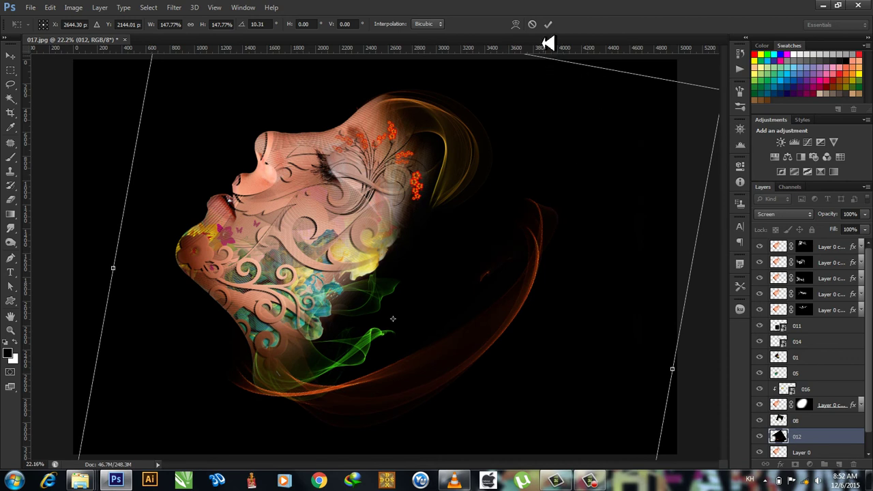
{"action": "key", "text": "Return"}
{"action": "key", "text": "e"}
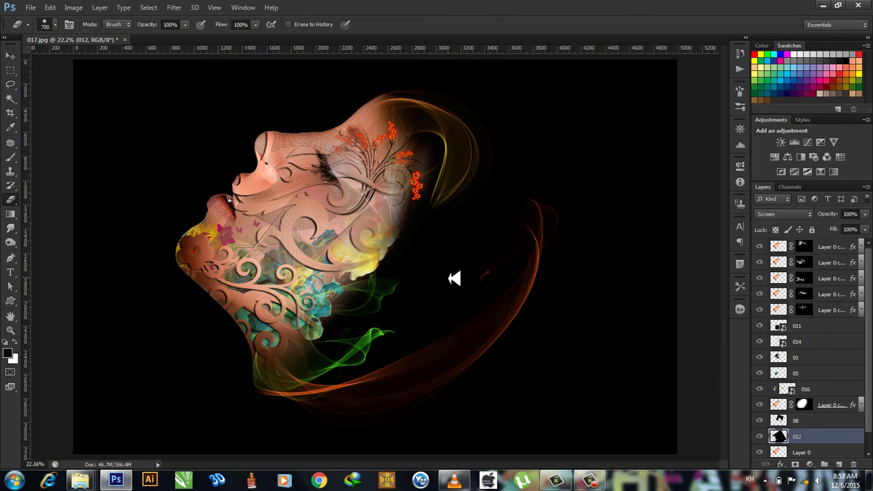
{"action": "key", "text": "ctrl+minus"}
{"action": "key", "text": "ctrl+minus"}
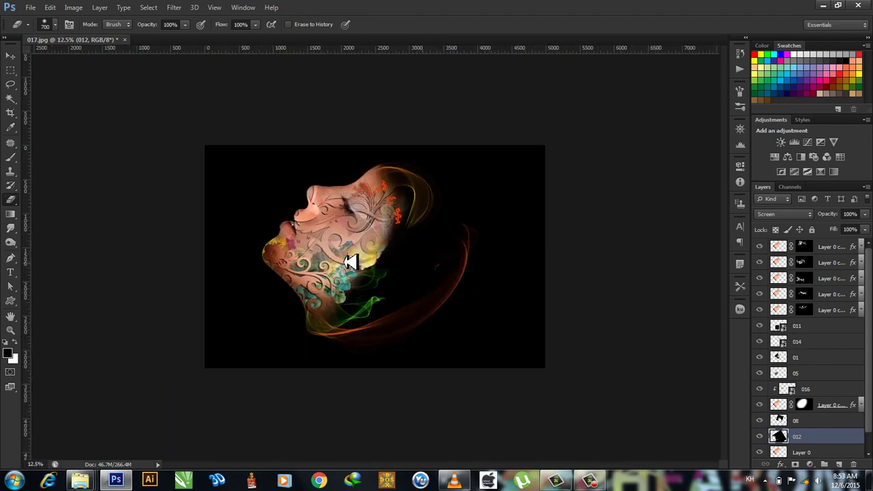
Step: Save the composition to the Desktop as JPEG '017', accepting the default quality settings
{"action": "left_click", "coordinate": [31, 7]}
{"action": "left_click", "coordinate": [68, 138]}
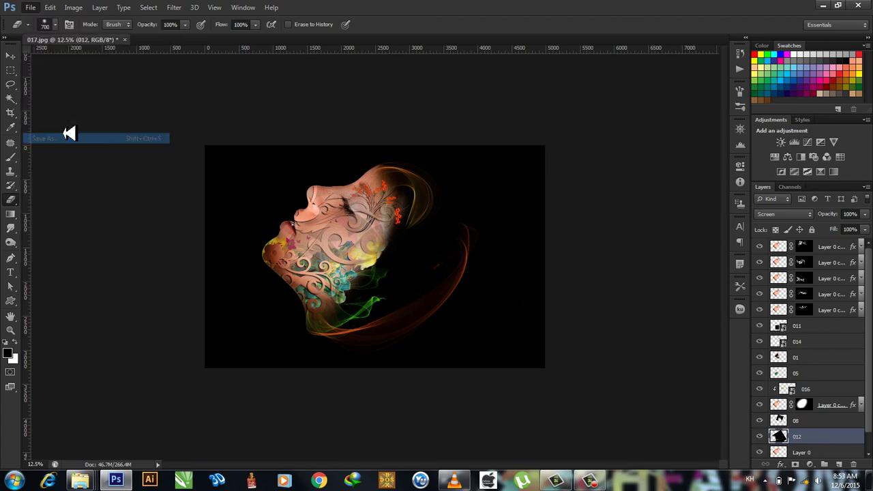
{"action": "left_click", "coordinate": [326, 160]}
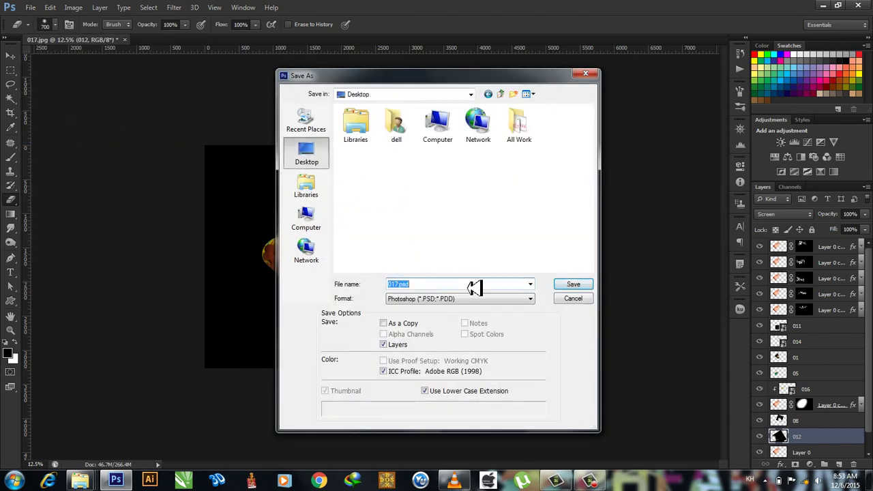
{"action": "left_click", "coordinate": [480, 300]}
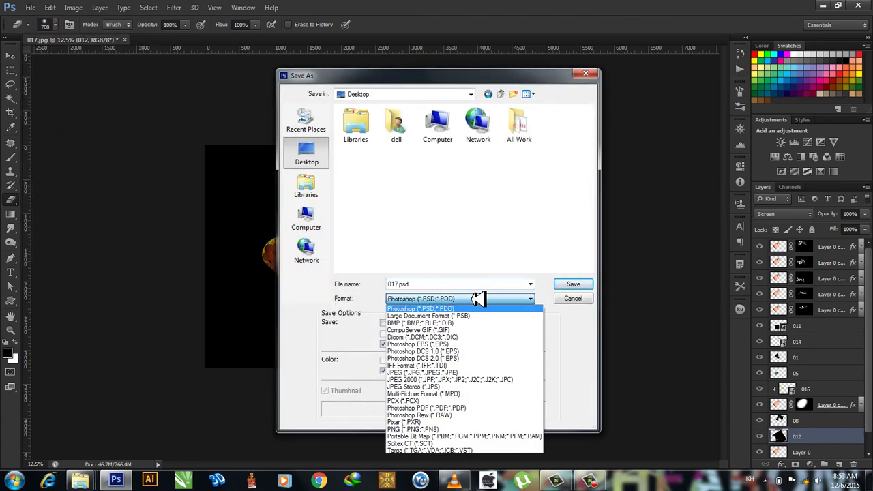
{"action": "left_click", "coordinate": [475, 368]}
{"action": "left_click", "coordinate": [568, 282]}
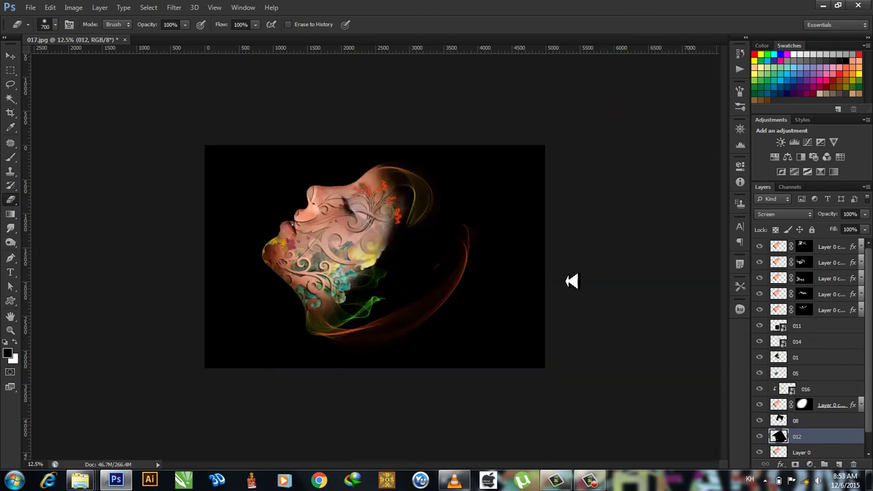
{"action": "left_click", "coordinate": [498, 124]}
{"action": "left_click", "coordinate": [823, 5]}
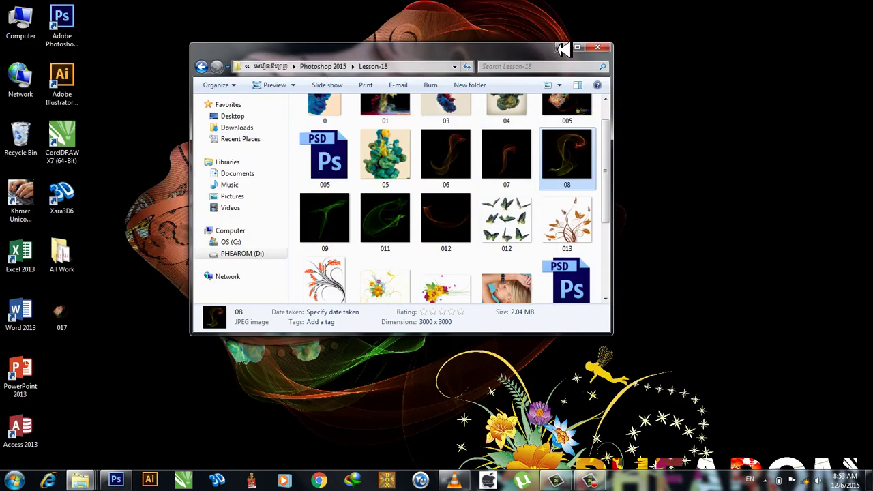
{"action": "left_click", "coordinate": [562, 48]}
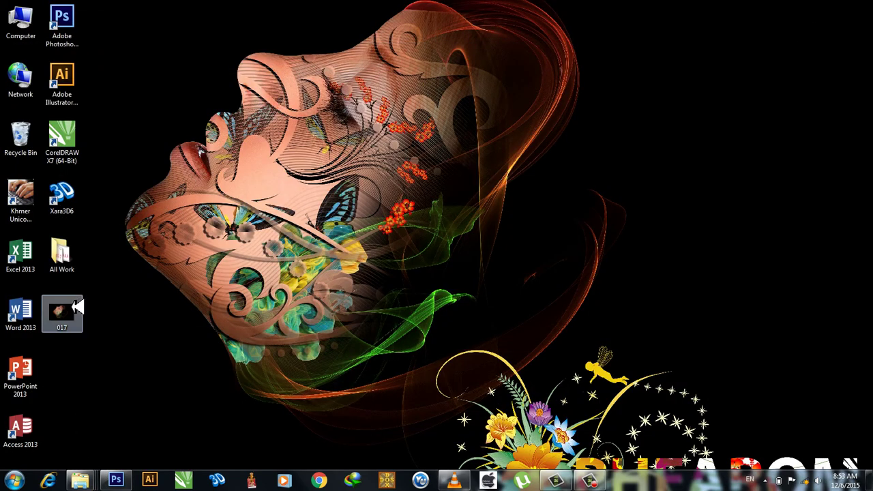
{"action": "left_click", "coordinate": [77, 308]}
{"action": "double_click", "coordinate": [78, 307]}
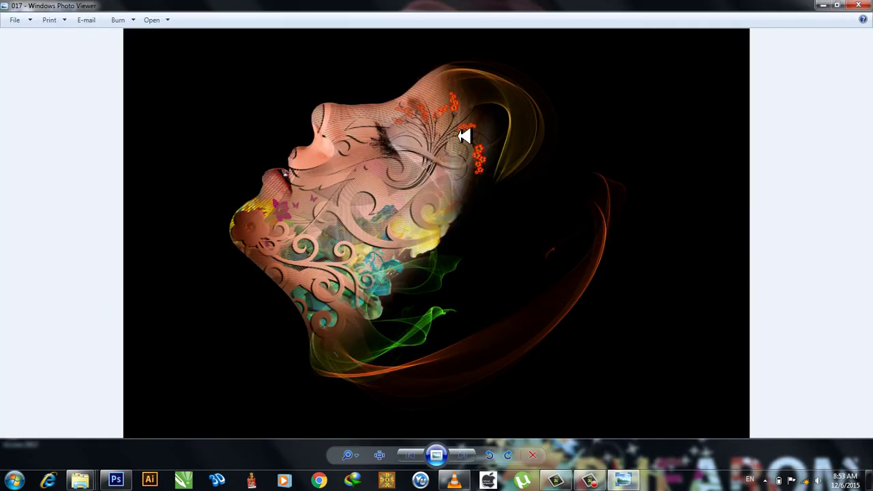
{"action": "scroll", "coordinate": [495, 114], "scroll_direction": "up", "scroll_amount": 3}
{"action": "scroll", "coordinate": [498, 114], "scroll_direction": "up", "scroll_amount": 1}
{"action": "scroll", "coordinate": [496, 139], "scroll_direction": "down", "scroll_amount": 3}
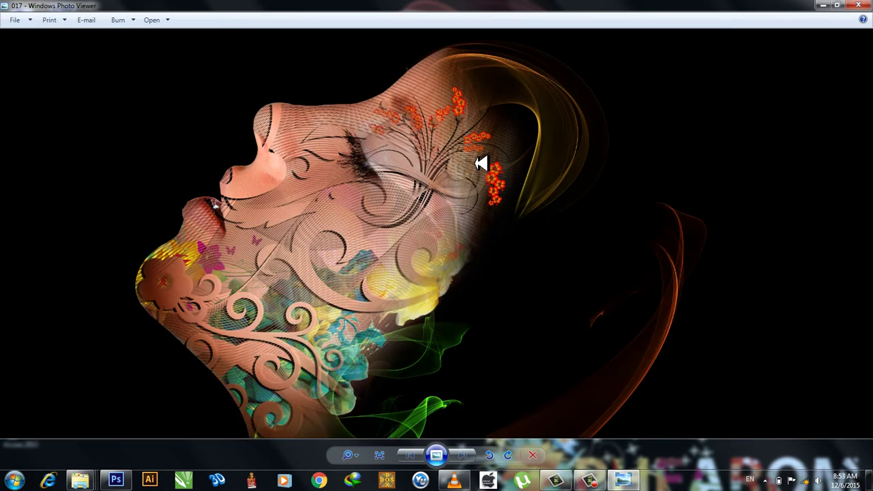
{"action": "scroll", "coordinate": [478, 166], "scroll_direction": "down", "scroll_amount": 1}
{"action": "left_click", "coordinate": [859, 6]}
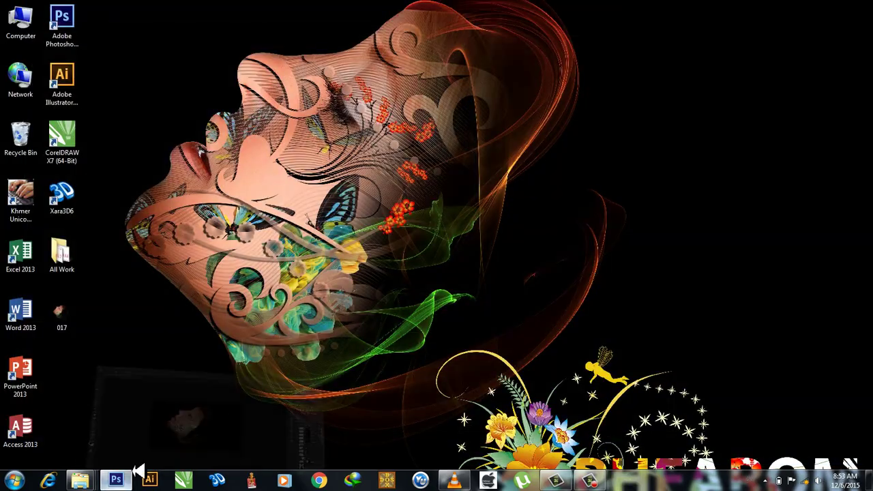
{"action": "left_click", "coordinate": [115, 481]}
{"action": "scroll", "coordinate": [842, 382], "scroll_direction": "down", "scroll_amount": 1}
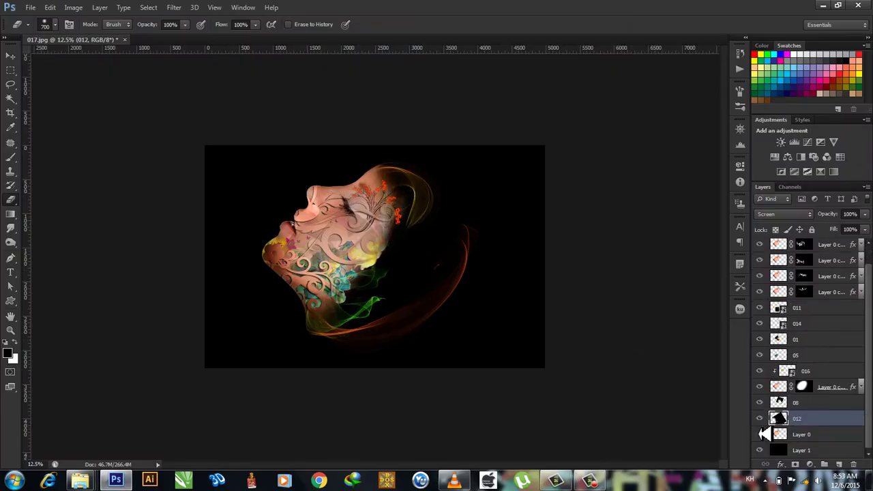
Step: Hide Layer 0, toggle layer 012 off and on to compare, and select layer 08
{"action": "left_click", "coordinate": [760, 435]}
{"action": "left_click", "coordinate": [782, 387]}
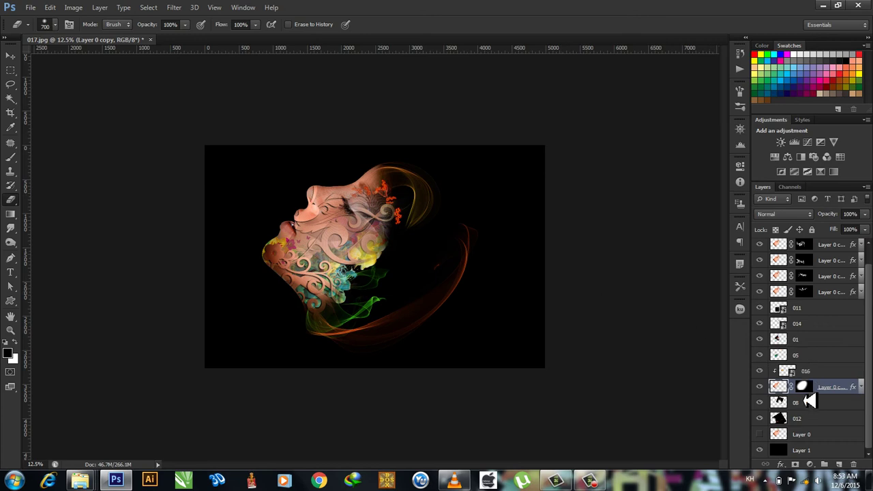
{"action": "left_click", "coordinate": [811, 418]}
{"action": "left_click", "coordinate": [760, 418]}
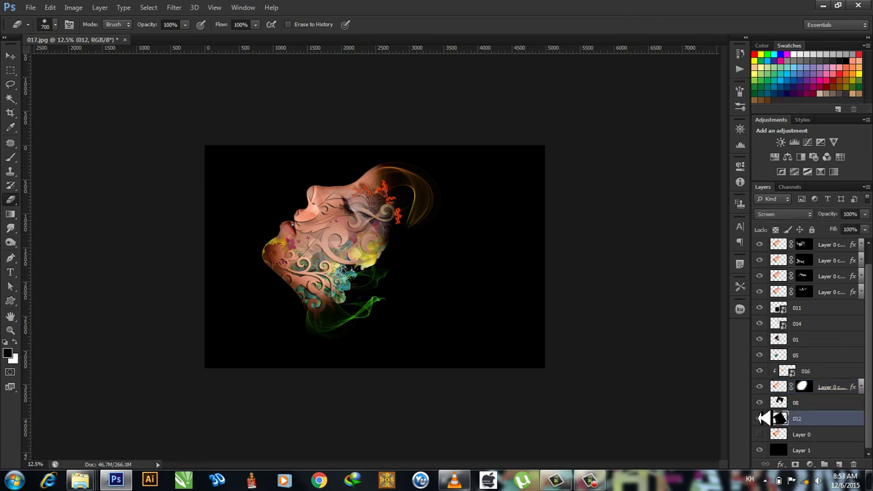
{"action": "left_click", "coordinate": [760, 419]}
{"action": "left_click", "coordinate": [801, 403]}
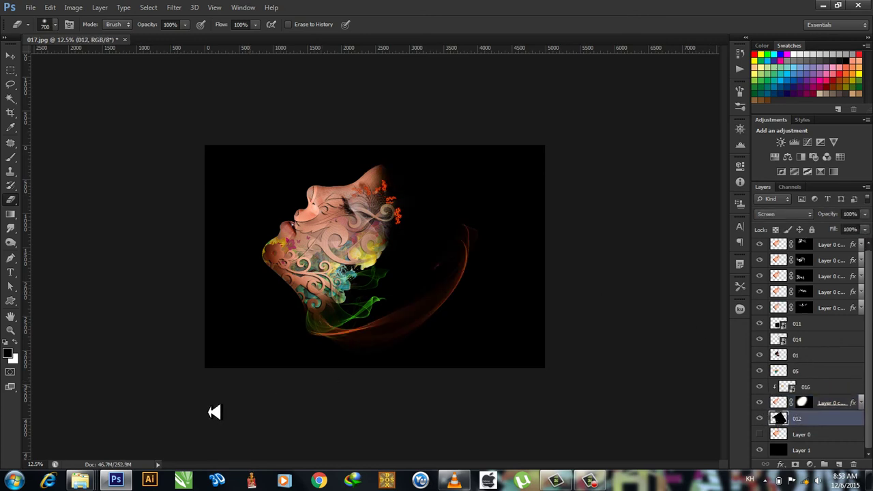
Step: Drag image 06 from the Lesson-18 folder onto the Photoshop canvas
{"action": "left_click", "coordinate": [129, 478]}
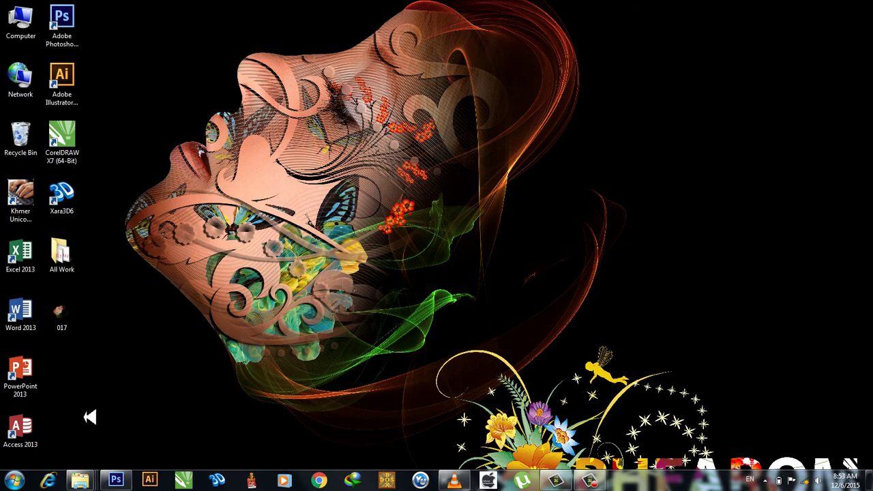
{"action": "mouse_move", "coordinate": [80, 481]}
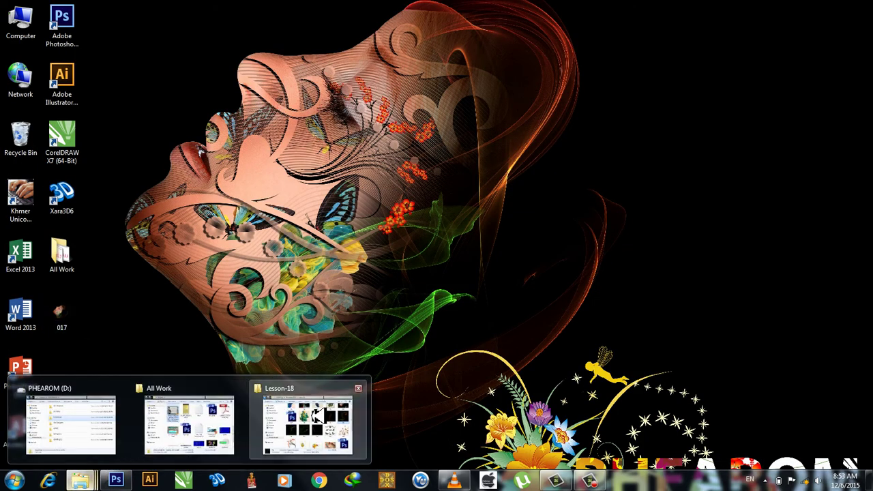
{"action": "left_click", "coordinate": [311, 420]}
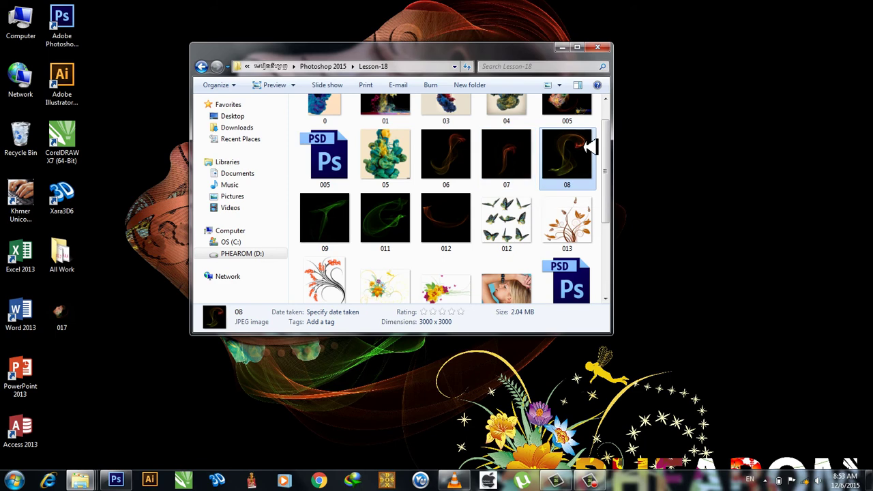
{"action": "mouse_move", "coordinate": [468, 153]}
{"action": "left_mouse_down"}
{"action": "mouse_move", "coordinate": [348, 283]}
{"action": "mouse_move", "coordinate": [374, 279]}
{"action": "left_mouse_up"}
Step: Flip the placed 06 image horizontally, rotate it about 50° and place it beside the face
{"action": "right_click", "coordinate": [439, 232]}
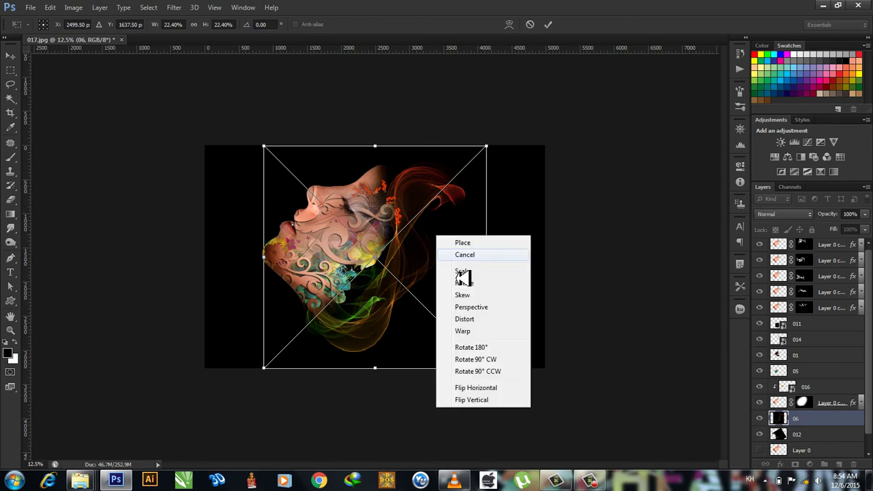
{"action": "left_click", "coordinate": [471, 387]}
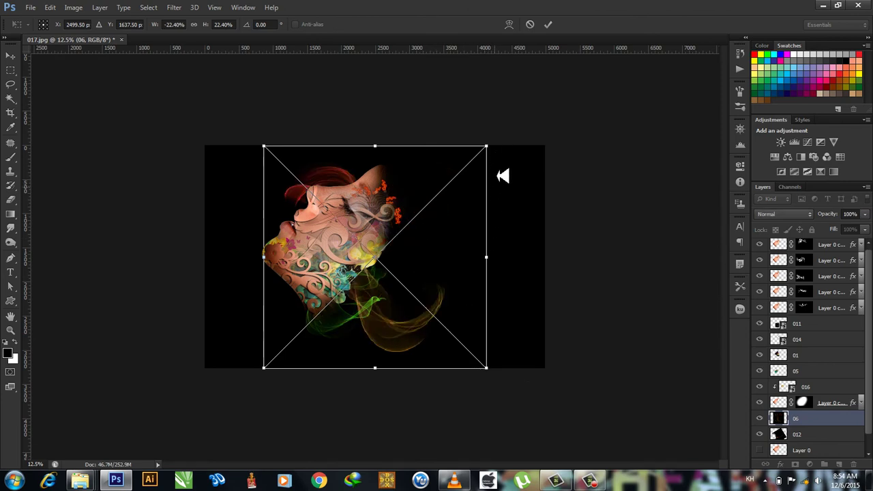
{"action": "mouse_move", "coordinate": [505, 176]}
{"action": "left_mouse_down"}
{"action": "mouse_move", "coordinate": [476, 317]}
{"action": "mouse_move", "coordinate": [491, 305]}
{"action": "left_mouse_up"}
{"action": "left_click_drag", "start_coordinate": [420, 211], "coordinate": [417, 224]}
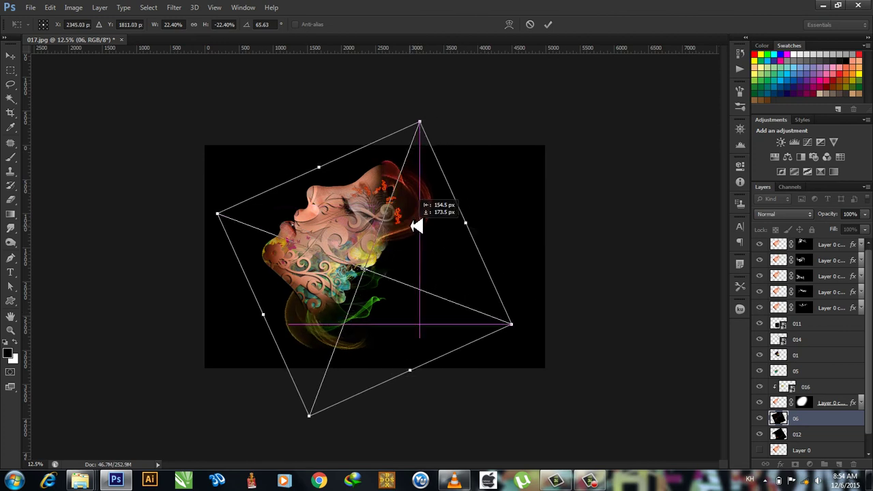
{"action": "mouse_move", "coordinate": [553, 322]}
{"action": "left_mouse_down"}
{"action": "mouse_move", "coordinate": [597, 288]}
{"action": "mouse_move", "coordinate": [541, 276]}
{"action": "left_mouse_up"}
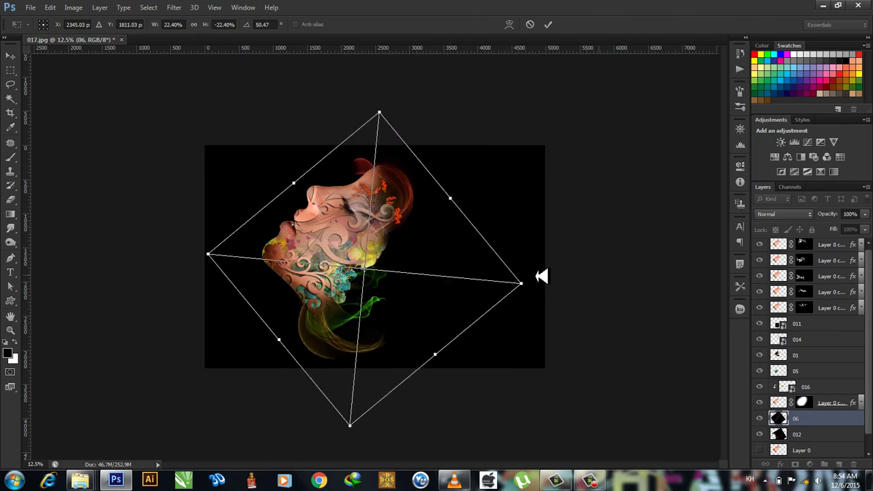
{"action": "left_click_drag", "start_coordinate": [449, 237], "coordinate": [473, 241]}
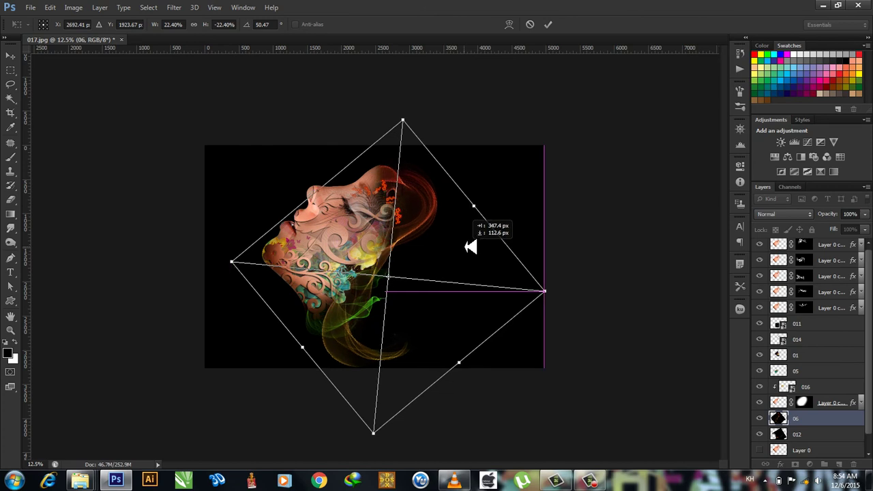
{"action": "left_click", "coordinate": [549, 24]}
Step: Set the 06 layer to Screen, rasterize it and erase its lower orange swirls
{"action": "key", "text": "e"}
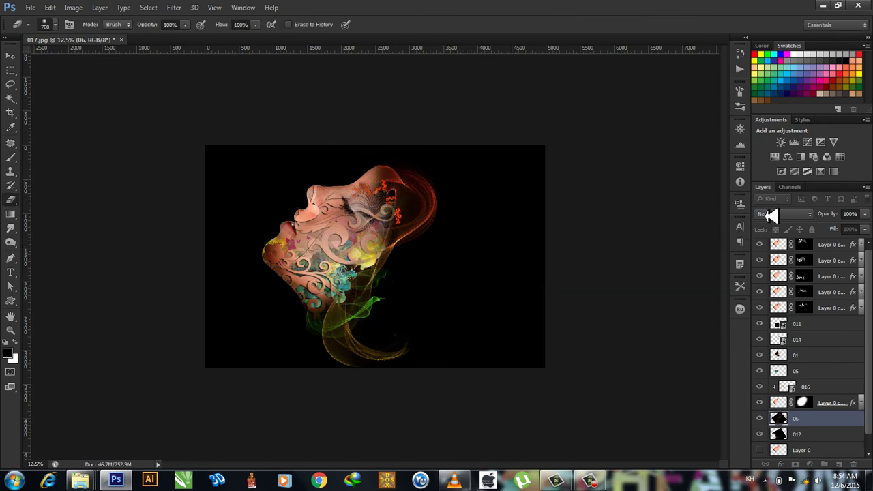
{"action": "left_click", "coordinate": [772, 216]}
{"action": "left_click", "coordinate": [779, 90]}
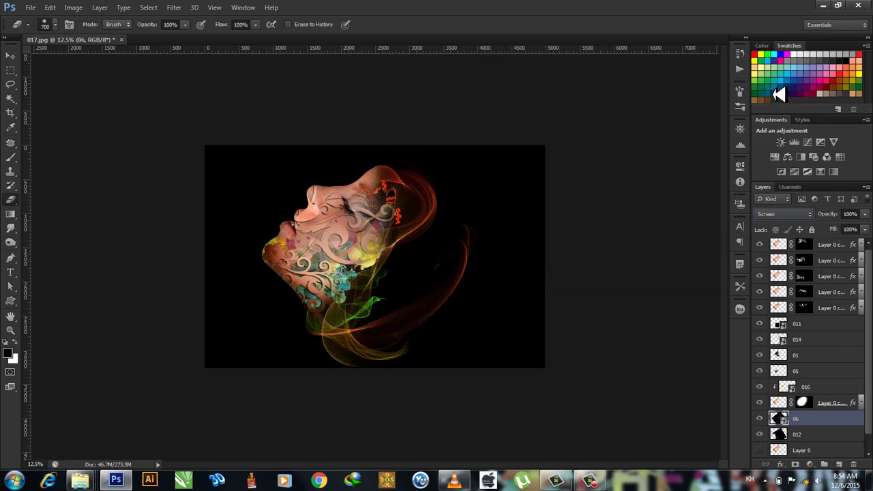
{"action": "left_click", "coordinate": [329, 346]}
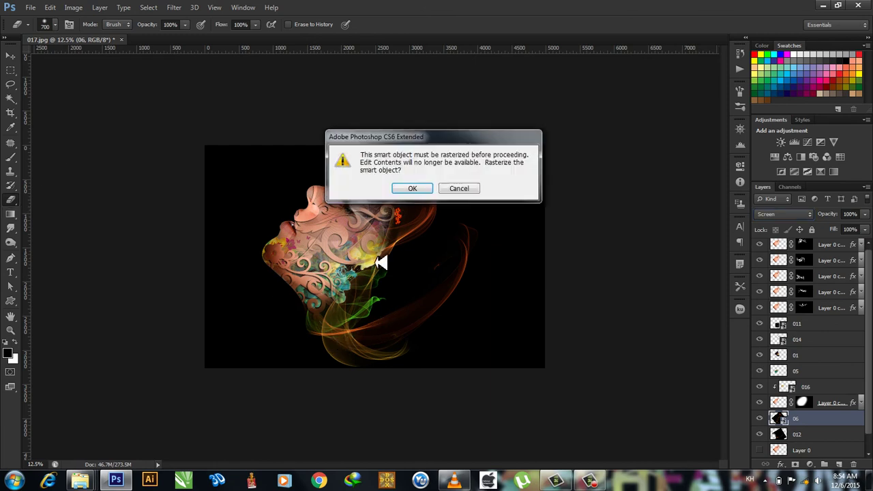
{"action": "left_click", "coordinate": [401, 187]}
{"action": "left_click_drag", "start_coordinate": [412, 348], "coordinate": [376, 339]}
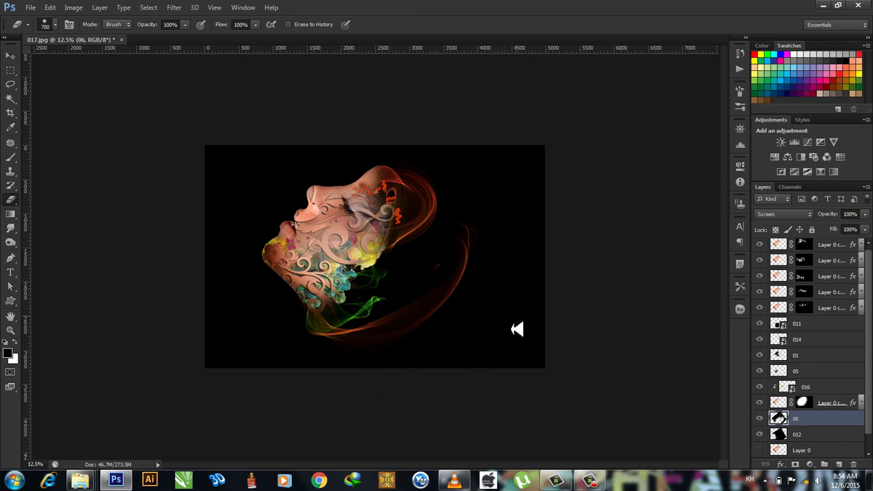
Step: Select the top 'Layer 0 copy 6' layer and start a 75 px type layer near bottom centre
{"action": "left_click", "coordinate": [827, 247]}
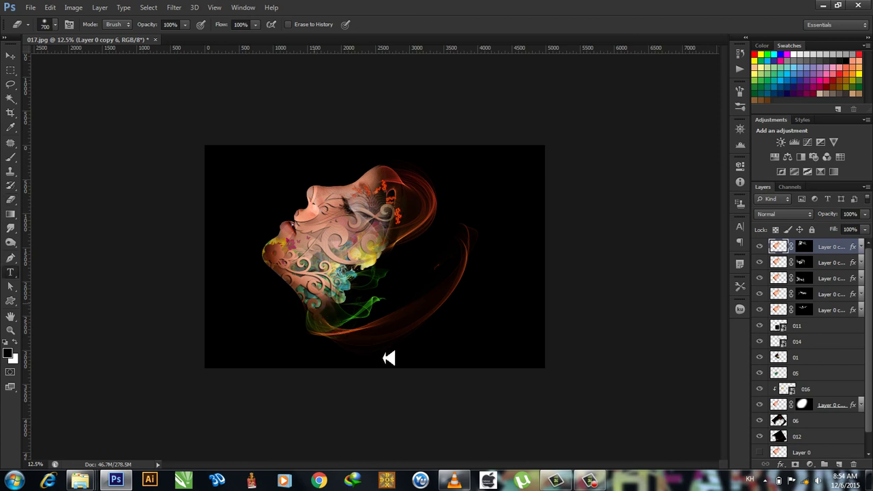
{"action": "key", "text": "t"}
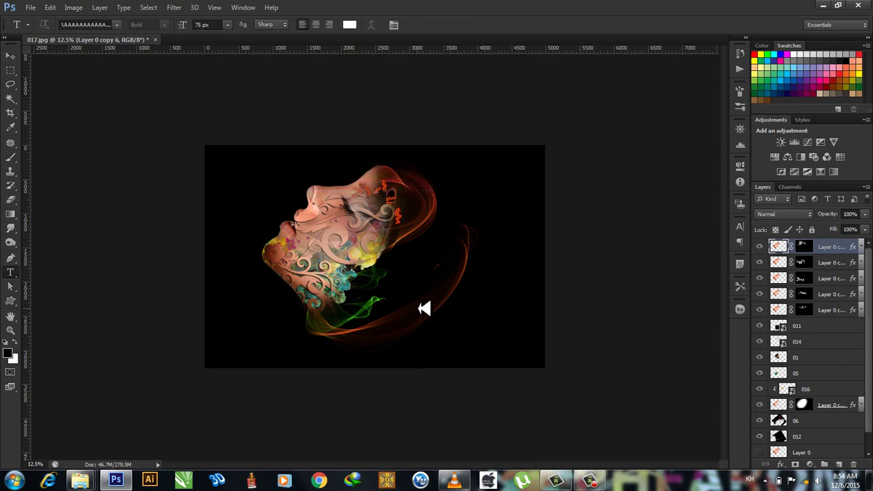
{"action": "left_click", "coordinate": [380, 350]}
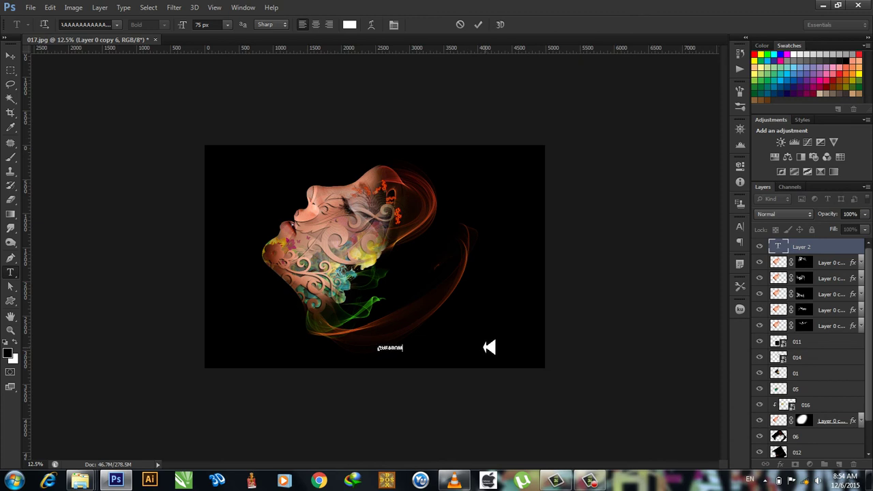
Step: Commit the PHEAROM text and enlarge it across the bottom-right of the canvas
{"action": "left_click", "coordinate": [480, 25]}
{"action": "key", "text": "ctrl+t"}
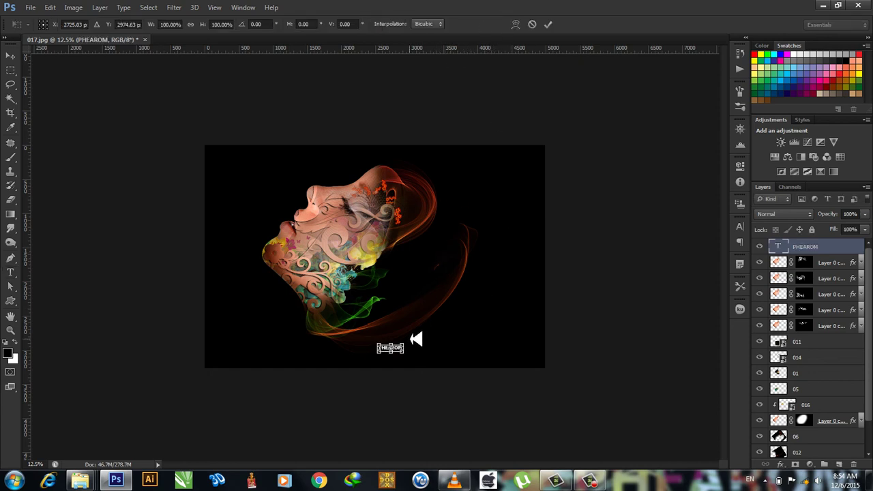
{"action": "left_click_drag", "start_coordinate": [412, 344], "coordinate": [530, 350]}
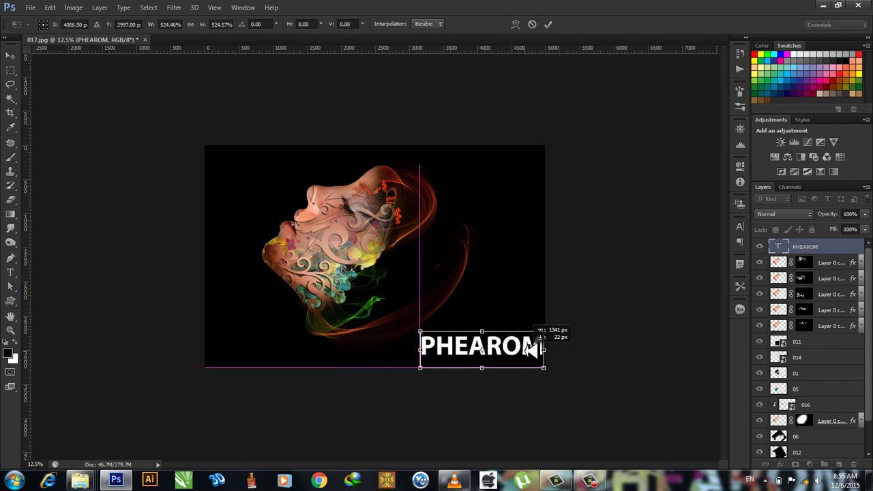
{"action": "key", "text": "Return"}
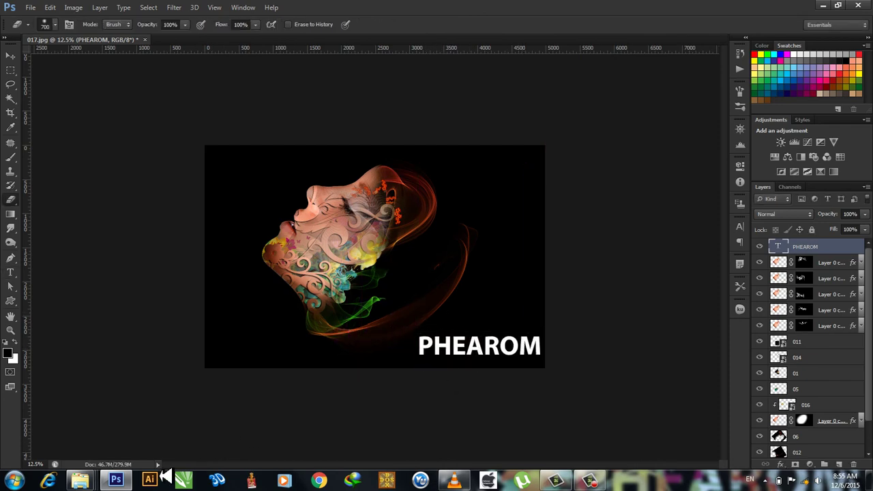
Step: Place the 016 flower image over PHEAROM and clip it to the letters
{"action": "left_click", "coordinate": [116, 481]}
{"action": "scroll", "coordinate": [433, 204], "scroll_direction": "up", "scroll_amount": 1}
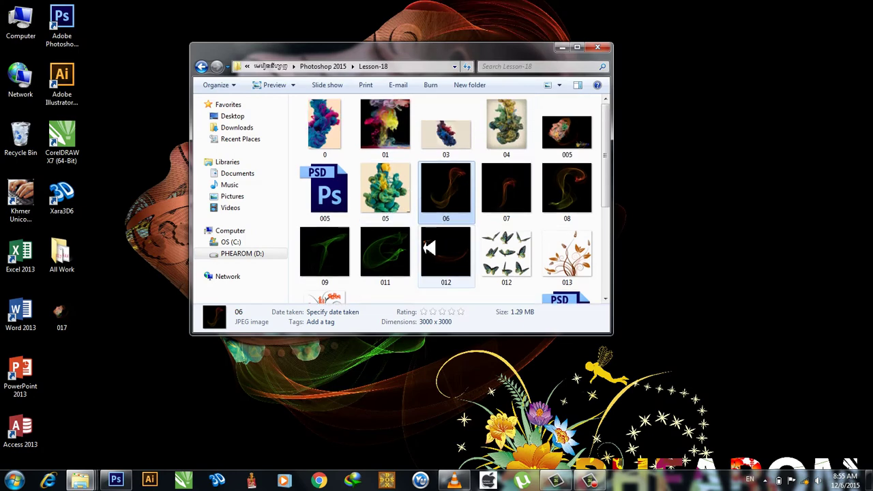
{"action": "left_click", "coordinate": [517, 133]}
{"action": "scroll", "coordinate": [516, 133], "scroll_direction": "down", "scroll_amount": 5}
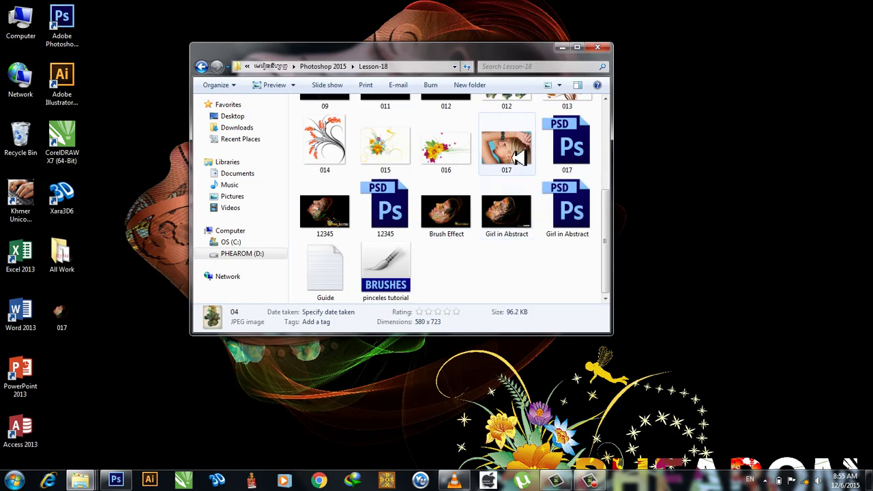
{"action": "mouse_move", "coordinate": [445, 144]}
{"action": "left_mouse_down"}
{"action": "mouse_move", "coordinate": [116, 485]}
{"action": "mouse_move", "coordinate": [493, 348]}
{"action": "left_mouse_up"}
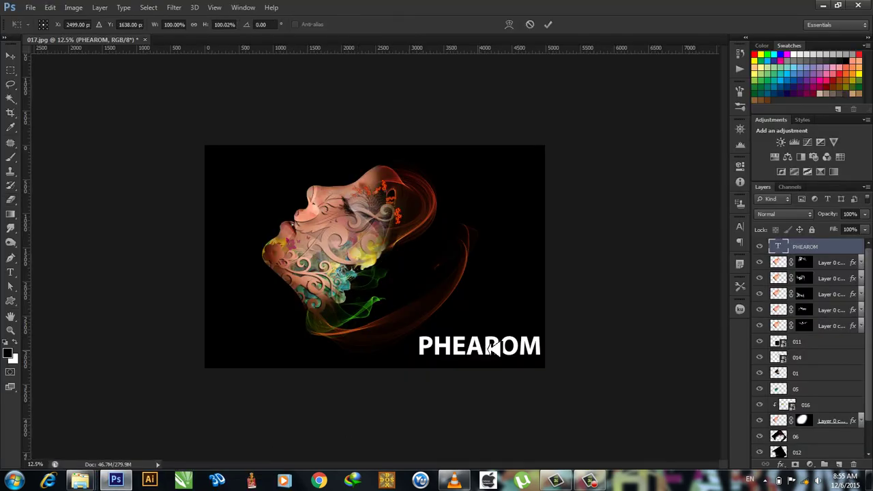
{"action": "left_click_drag", "start_coordinate": [441, 273], "coordinate": [555, 347]}
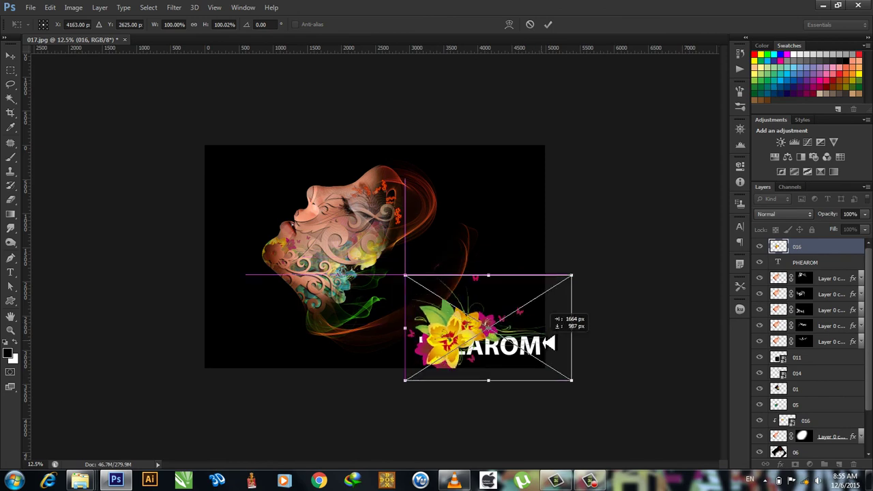
{"action": "left_click", "coordinate": [549, 25]}
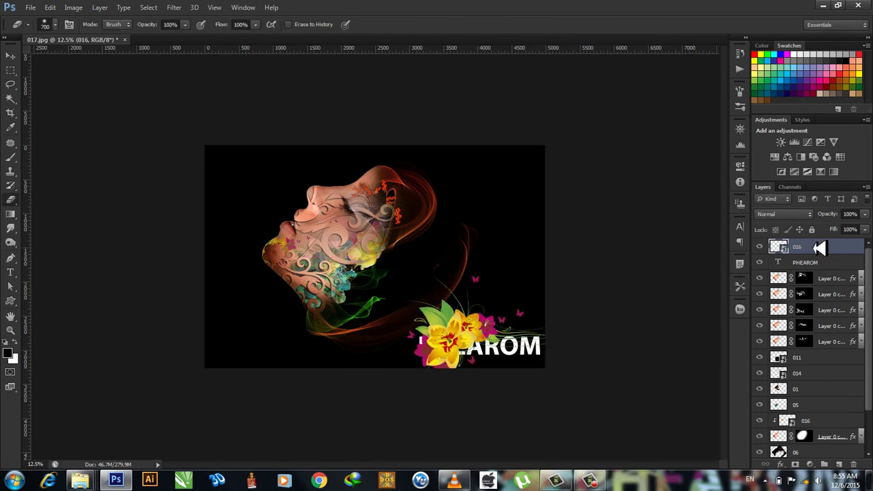
{"action": "right_click", "coordinate": [819, 247]}
{"action": "left_click", "coordinate": [715, 212]}
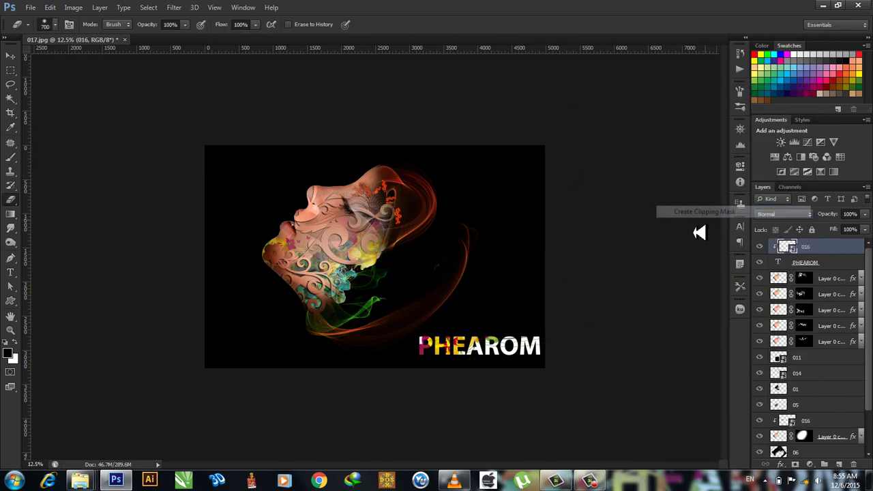
{"action": "left_click", "coordinate": [117, 479]}
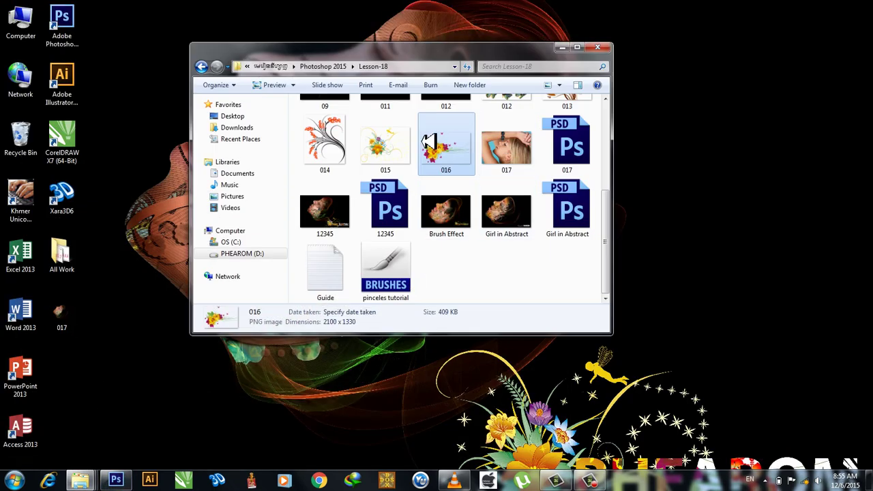
Step: Place the 014 image over PHEAROM at about 62% size, clipped to the letters
{"action": "left_click", "coordinate": [344, 133]}
{"action": "left_click_drag", "start_coordinate": [346, 124], "coordinate": [124, 484]}
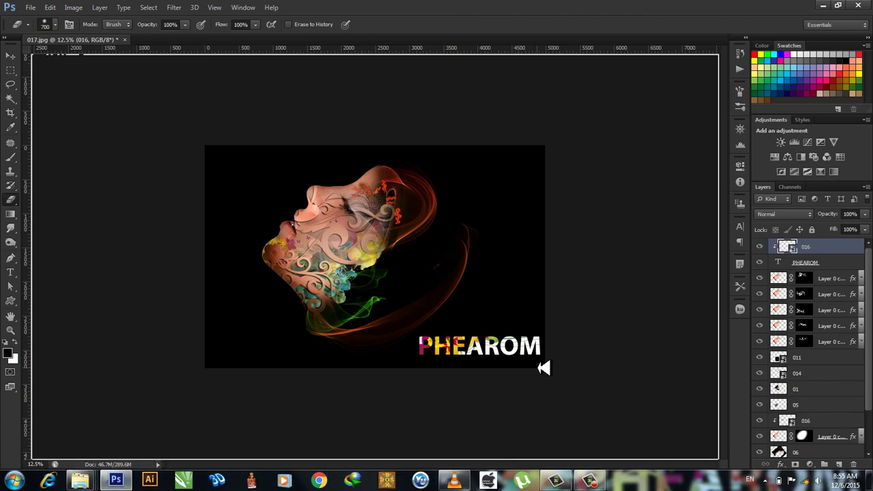
{"action": "left_click_drag", "start_coordinate": [124, 484], "coordinate": [544, 365]}
{"action": "left_click_drag", "start_coordinate": [392, 239], "coordinate": [530, 373]}
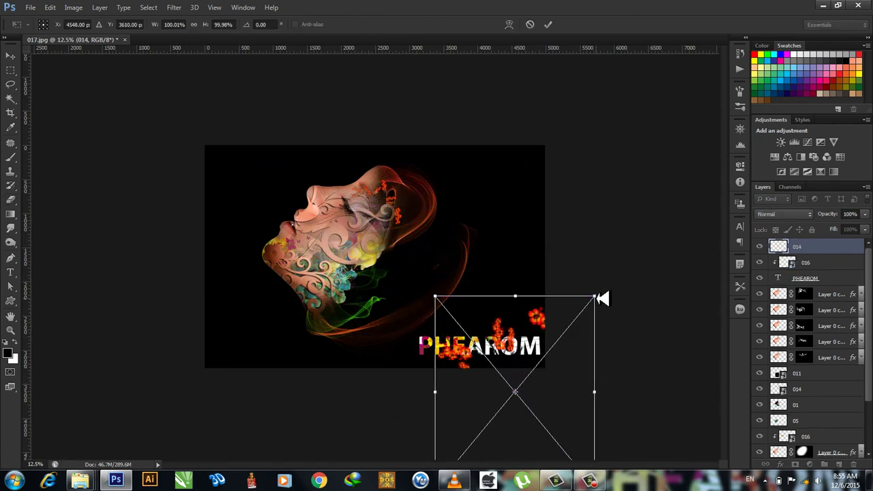
{"action": "left_click_drag", "start_coordinate": [595, 298], "coordinate": [569, 332]}
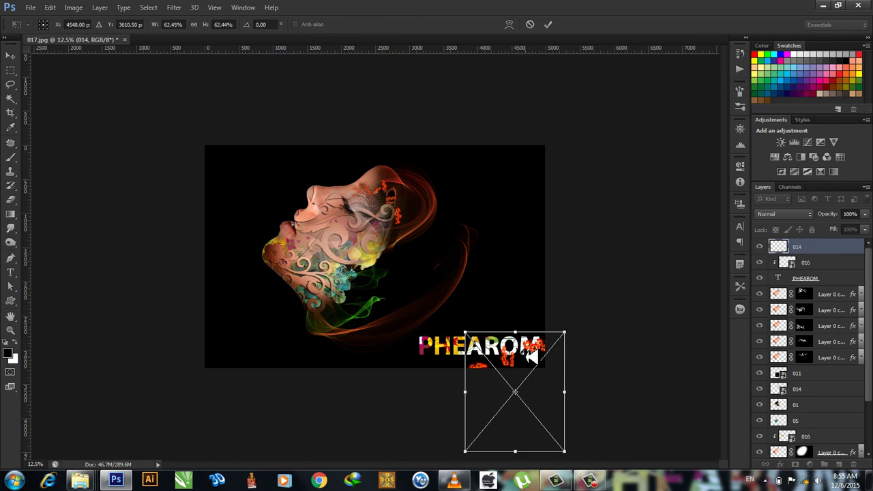
{"action": "left_click_drag", "start_coordinate": [531, 353], "coordinate": [534, 348]}
{"action": "key", "text": "Return"}
{"action": "key", "text": "e"}
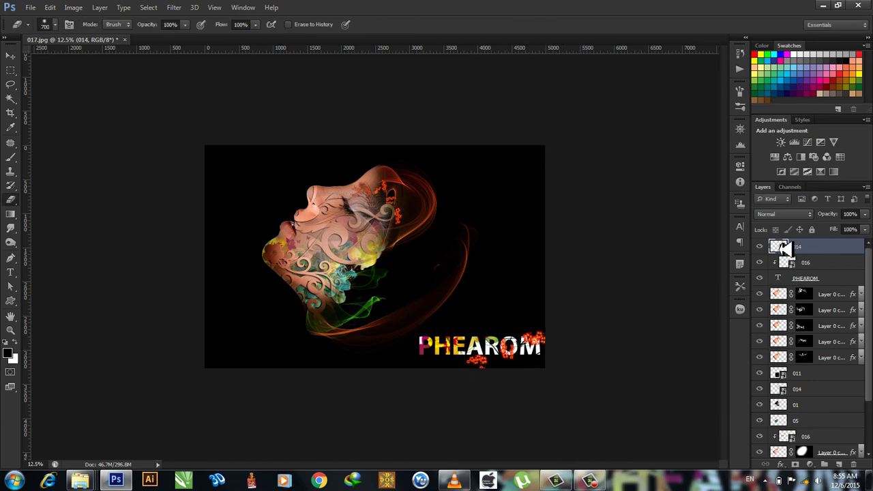
{"action": "right_click", "coordinate": [802, 246]}
{"action": "left_click", "coordinate": [713, 212]}
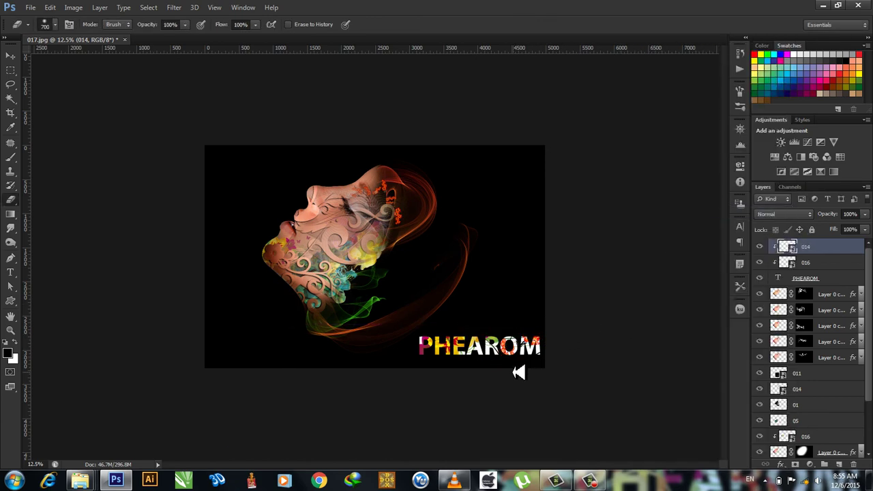
Step: Bring in the 015 floral flourish at about half size, beside PHEAROM
{"action": "left_click", "coordinate": [116, 481]}
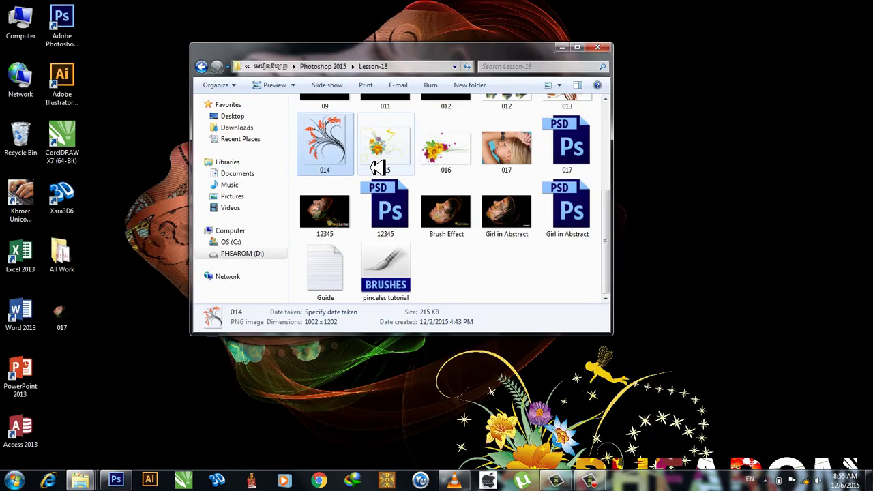
{"action": "scroll", "coordinate": [392, 198], "scroll_direction": "up", "scroll_amount": 2}
{"action": "mouse_move", "coordinate": [386, 254]}
{"action": "left_mouse_down"}
{"action": "mouse_move", "coordinate": [123, 480]}
{"action": "mouse_move", "coordinate": [431, 354]}
{"action": "left_mouse_up"}
{"action": "left_click_drag", "start_coordinate": [432, 247], "coordinate": [478, 311]}
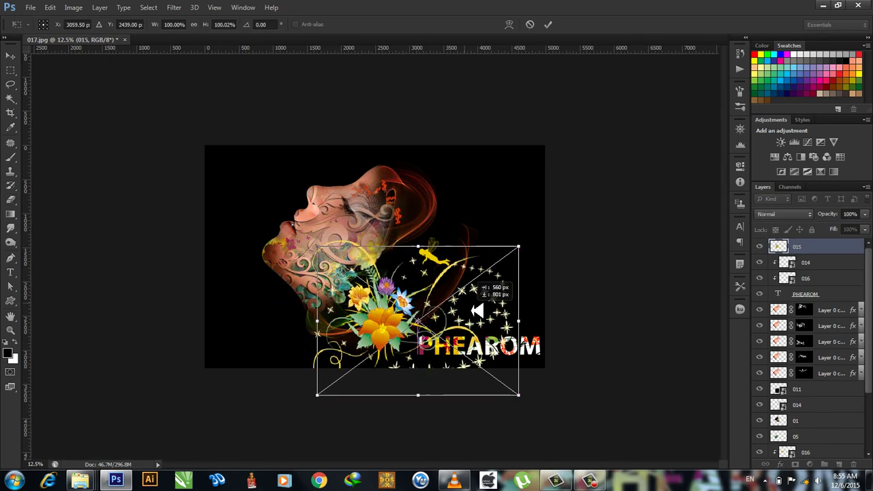
{"action": "left_click_drag", "start_coordinate": [522, 248], "coordinate": [496, 275]}
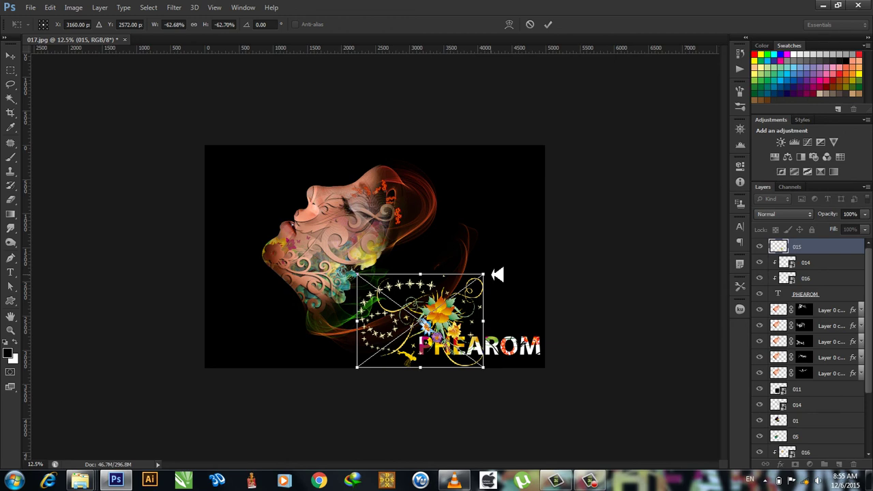
{"action": "key", "text": "ctrl+z"}
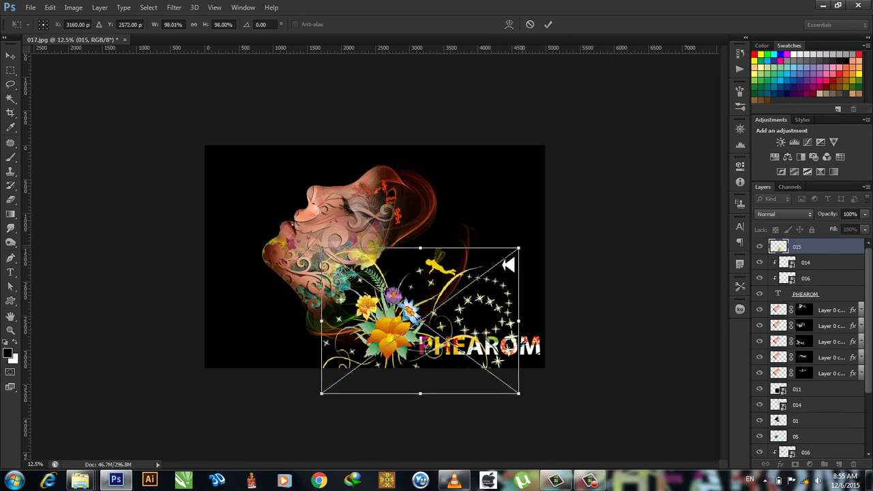
{"action": "left_click_drag", "start_coordinate": [530, 246], "coordinate": [473, 283]}
{"action": "left_click_drag", "start_coordinate": [444, 321], "coordinate": [445, 330]}
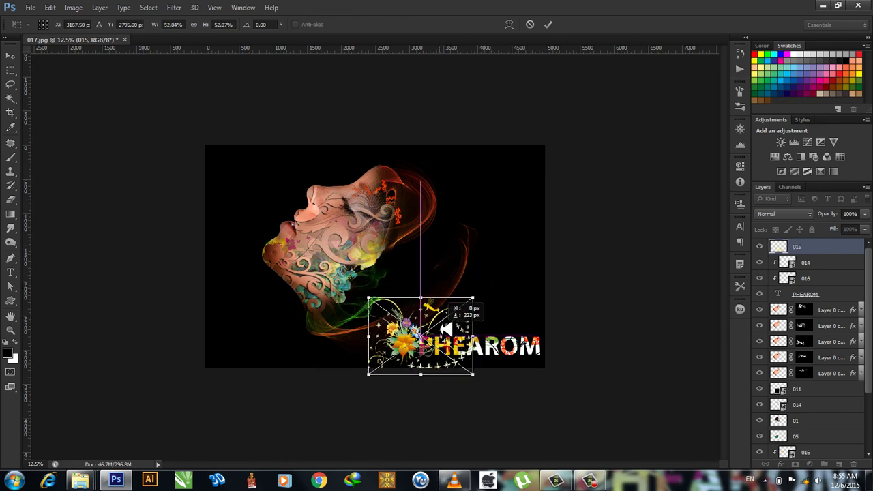
{"action": "key", "text": "Return"}
{"action": "key", "text": "e"}
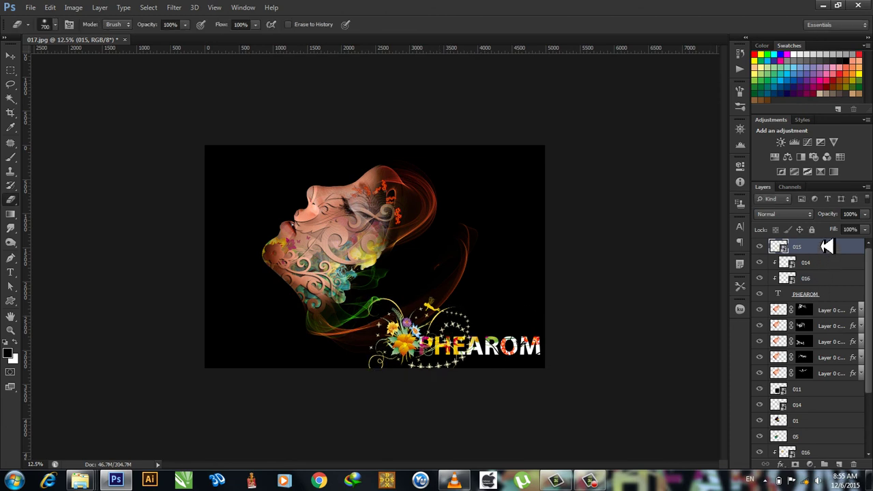
Step: Move the 015 flourish layer lower in the stack and nudge it slightly right
{"action": "left_click_drag", "start_coordinate": [828, 247], "coordinate": [826, 296]}
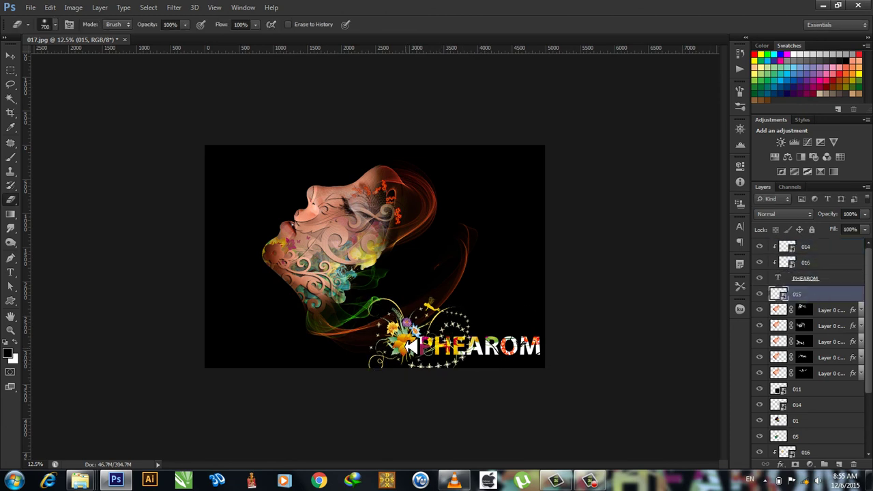
{"action": "key", "text": "v"}
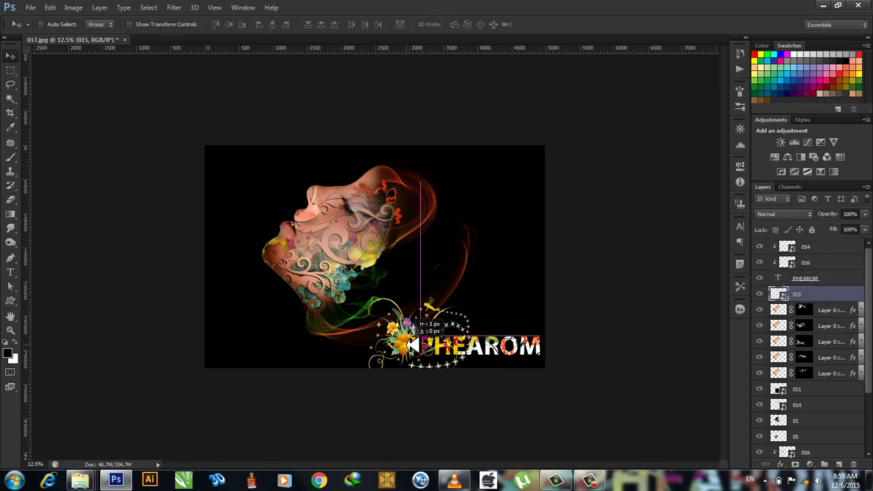
{"action": "left_click_drag", "start_coordinate": [408, 346], "coordinate": [414, 347]}
Step: Scale layers 011 through Layer 0 to about 94% and shift them up and left
{"action": "left_click", "coordinate": [824, 311]}
{"action": "scroll", "coordinate": [824, 368], "scroll_direction": "down", "scroll_amount": 5}
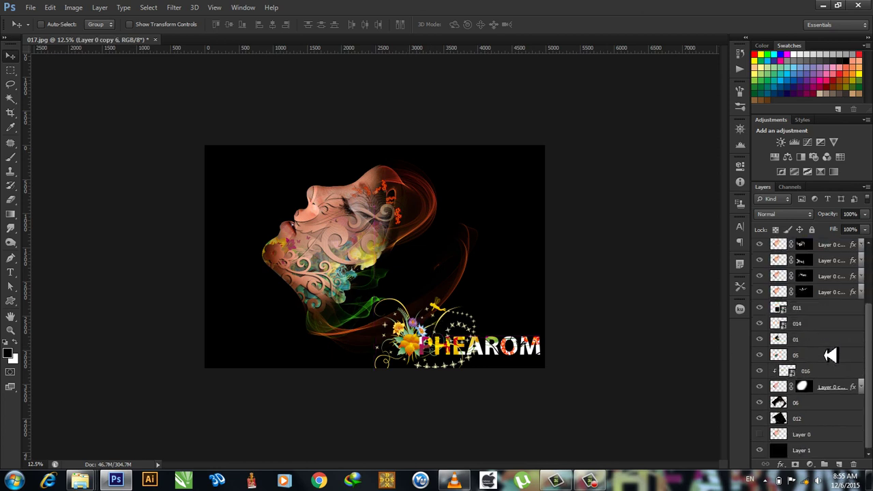
{"action": "left_click", "coordinate": [823, 431], "text": "shift"}
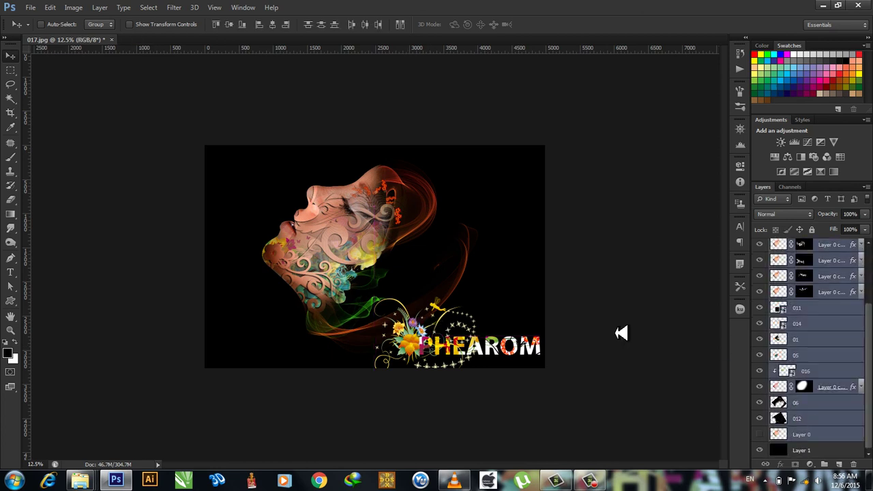
{"action": "key", "text": "ctrl+t"}
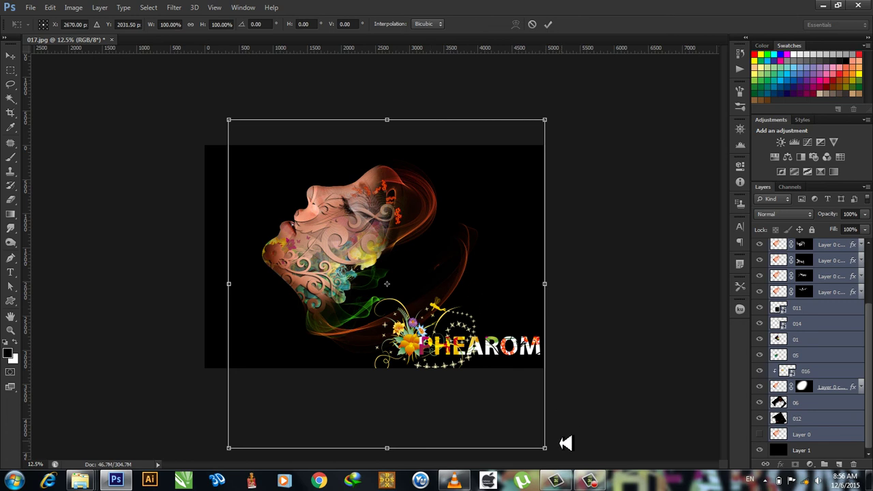
{"action": "left_click_drag", "start_coordinate": [546, 447], "coordinate": [533, 437]}
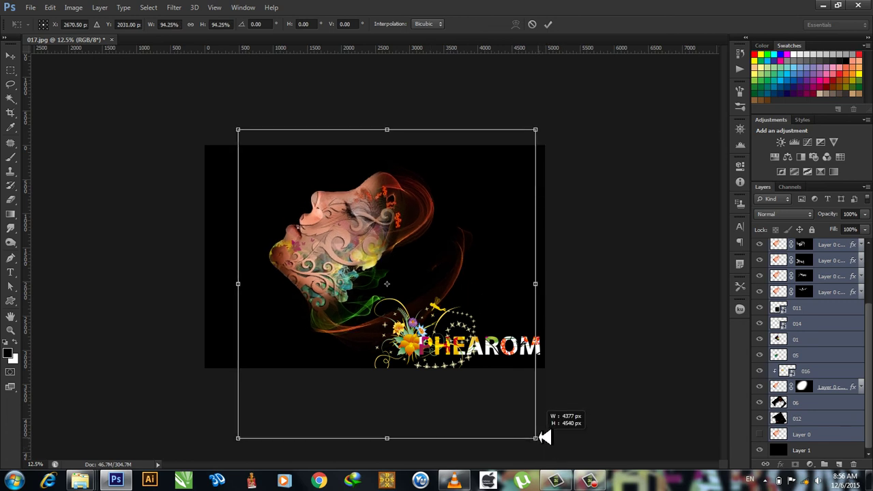
{"action": "left_click_drag", "start_coordinate": [397, 207], "coordinate": [386, 197]}
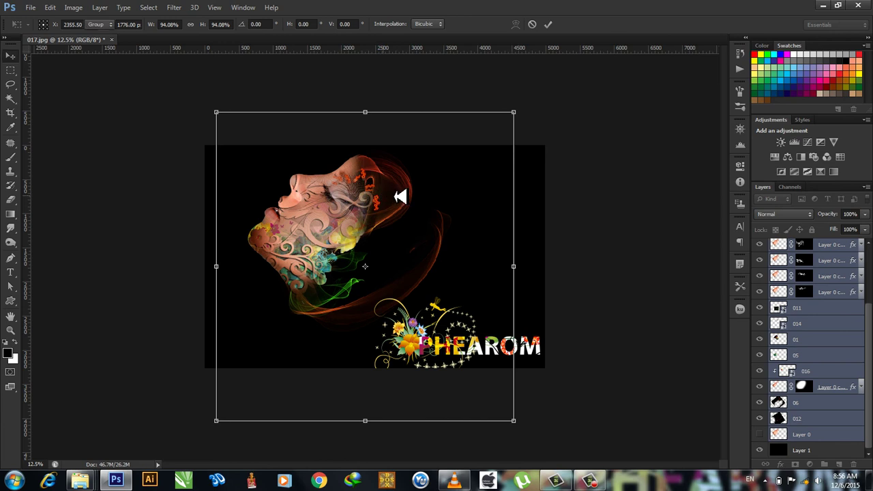
{"action": "key", "text": "Return"}
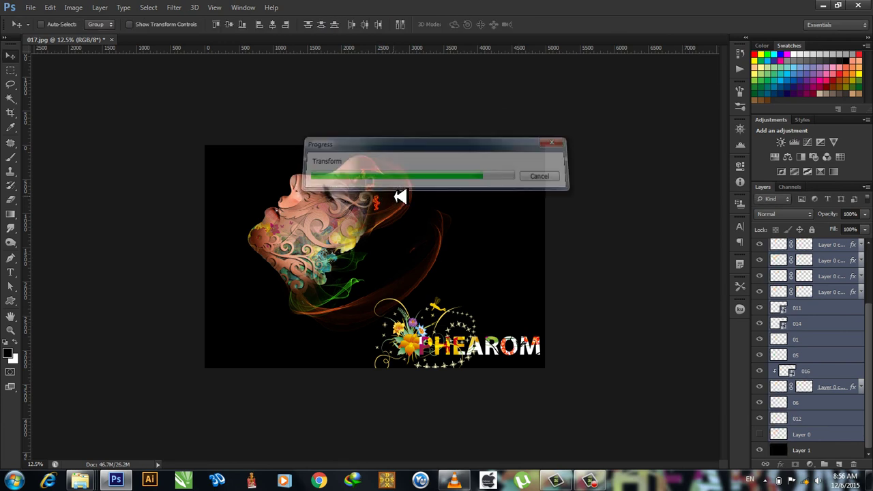
Step: Save a JPEG copy named 017.jpg on the Desktop, replacing the existing file
{"action": "key", "text": "ctrl+shift+s"}
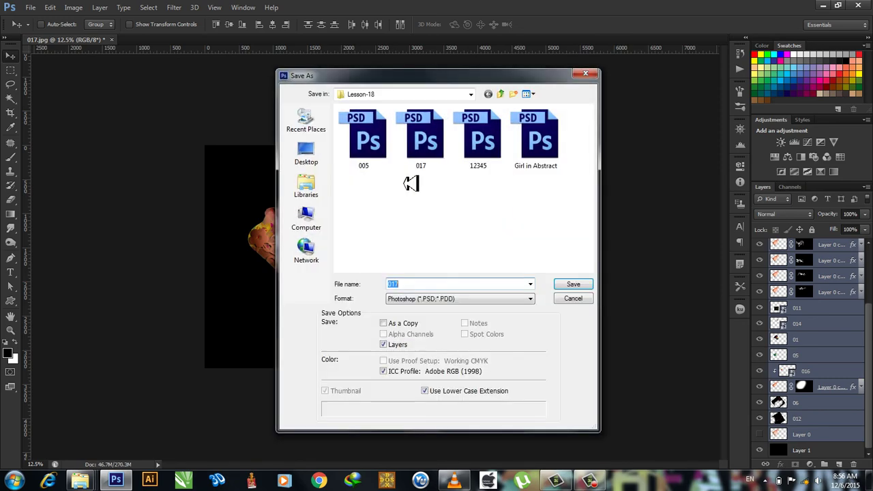
{"action": "left_click", "coordinate": [320, 146]}
{"action": "left_click", "coordinate": [531, 296]}
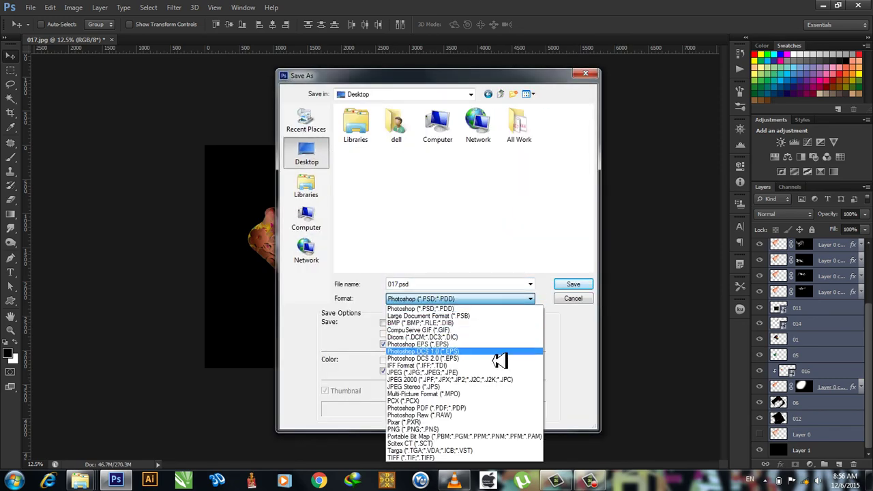
{"action": "left_click", "coordinate": [473, 370]}
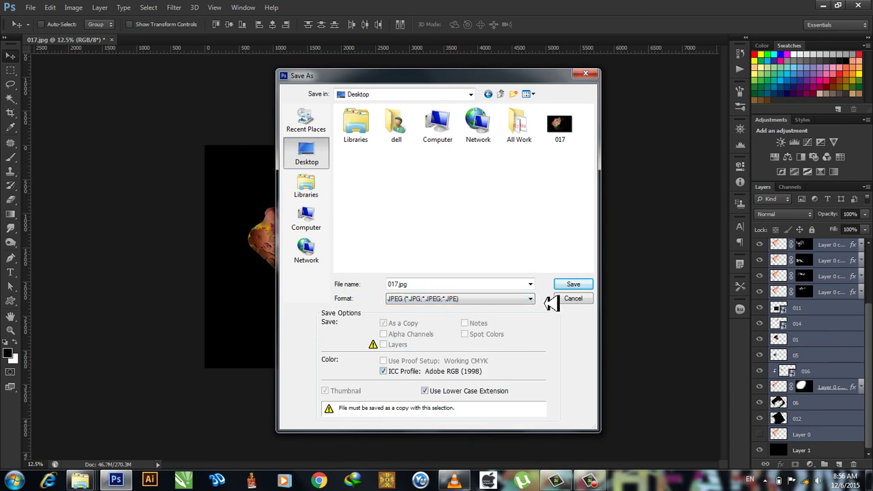
{"action": "left_click", "coordinate": [573, 126]}
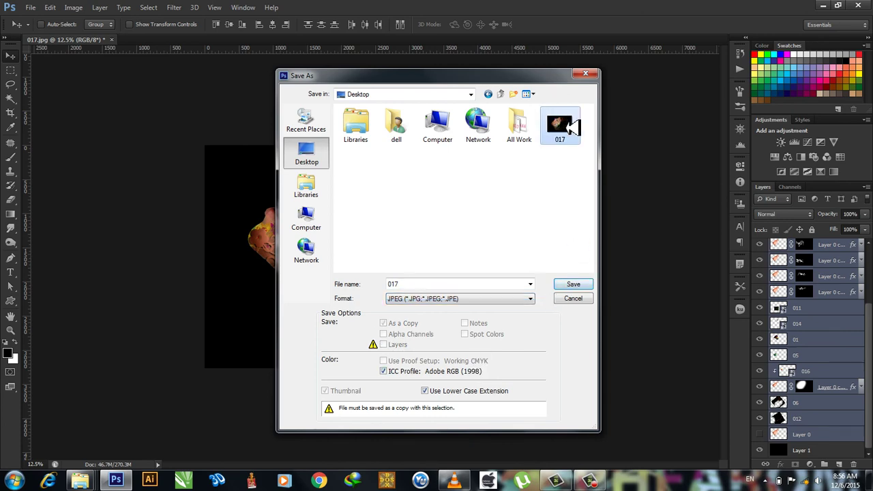
{"action": "left_click", "coordinate": [575, 284]}
{"action": "left_click", "coordinate": [413, 182]}
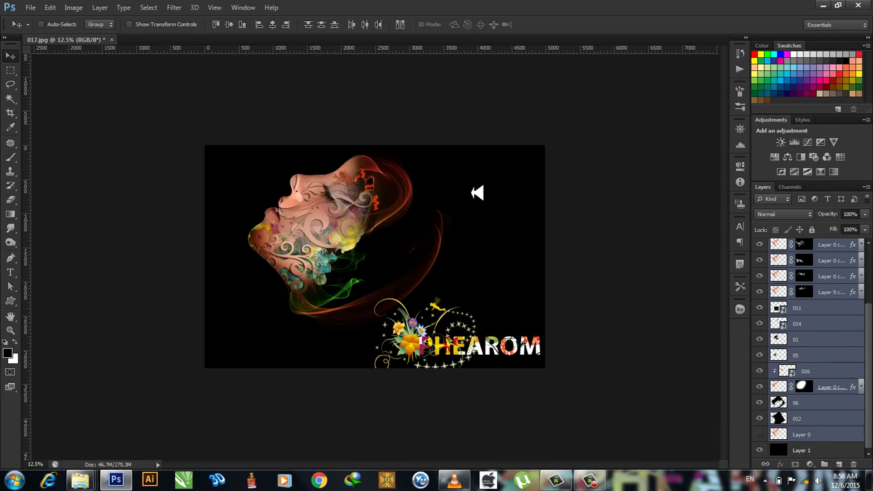
{"action": "left_click", "coordinate": [502, 123]}
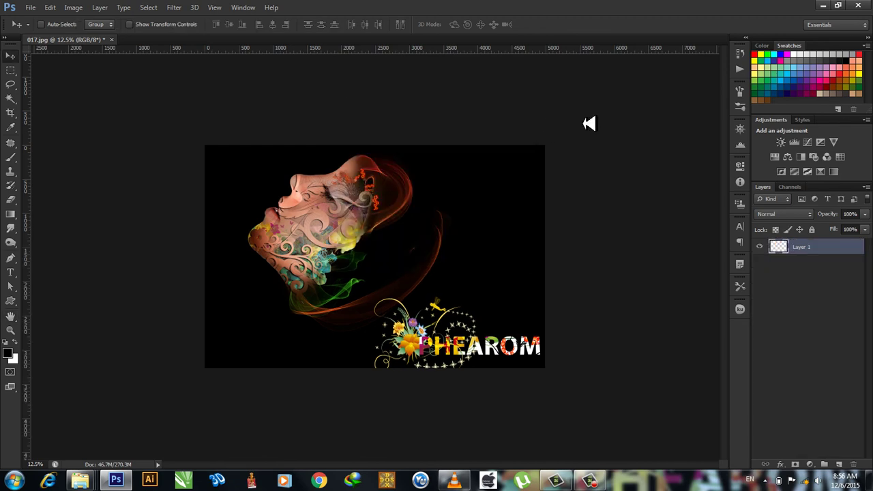
Step: Open the saved 017 JPEG from the desktop in Windows Photo Viewer
{"action": "left_click", "coordinate": [825, 5]}
{"action": "left_click", "coordinate": [567, 59]}
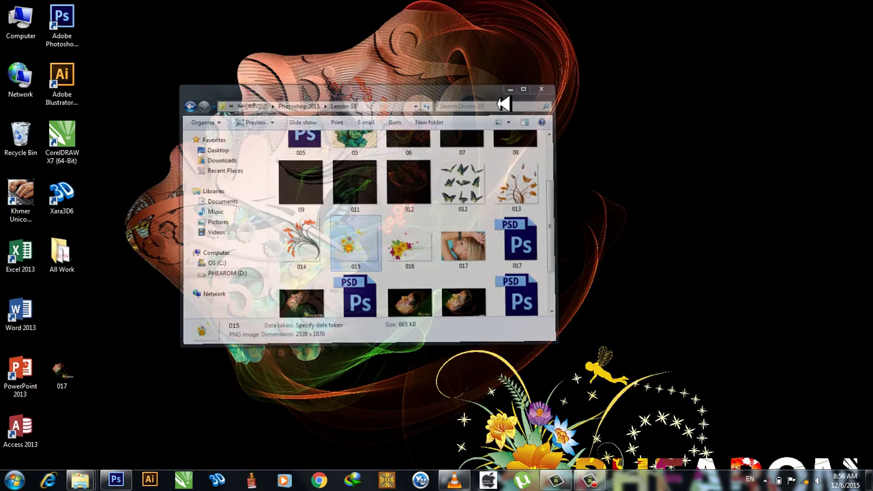
{"action": "left_click_drag", "start_coordinate": [69, 374], "coordinate": [71, 313]}
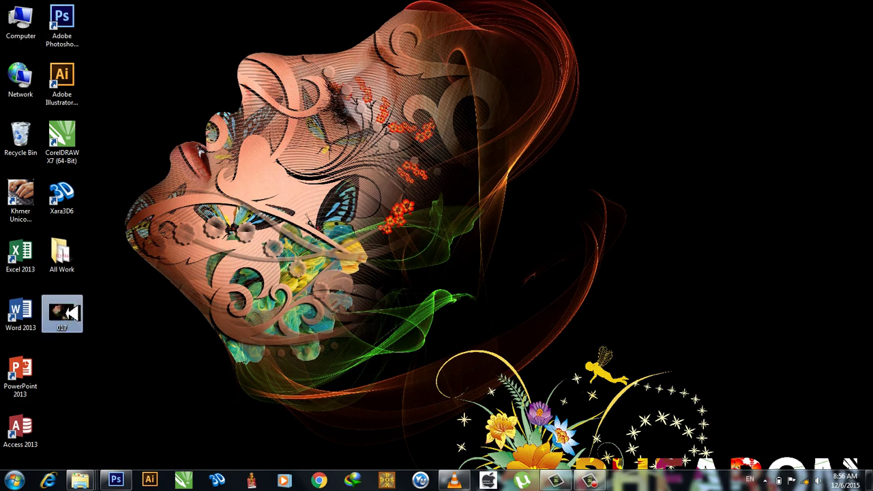
{"action": "double_click", "coordinate": [71, 312]}
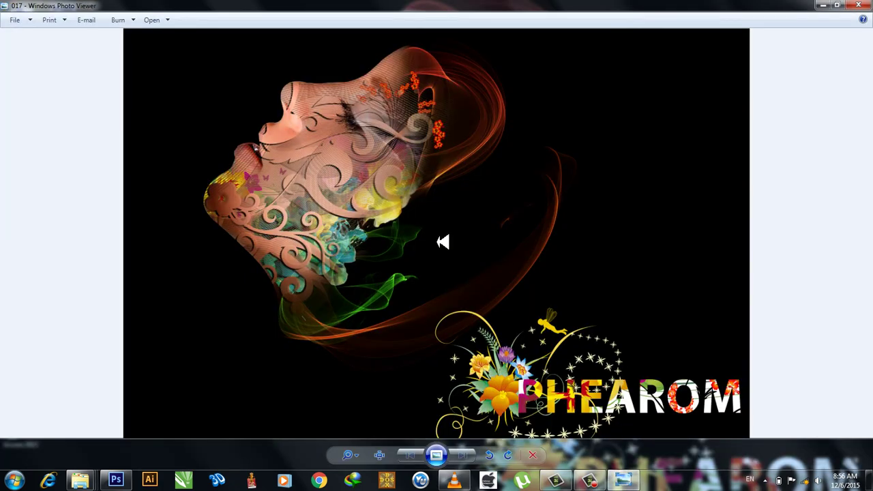
Step: Zoom in and out to inspect the 017 image, then close the viewer
{"action": "scroll", "coordinate": [437, 120], "scroll_direction": "up", "scroll_amount": 2}
{"action": "scroll", "coordinate": [438, 123], "scroll_direction": "up", "scroll_amount": 1}
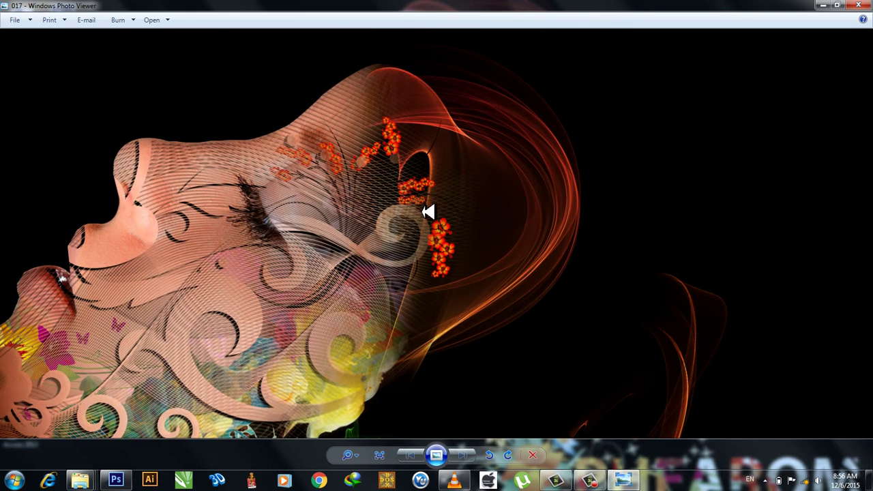
{"action": "scroll", "coordinate": [457, 181], "scroll_direction": "down", "scroll_amount": 1}
{"action": "scroll", "coordinate": [410, 277], "scroll_direction": "up", "scroll_amount": 1}
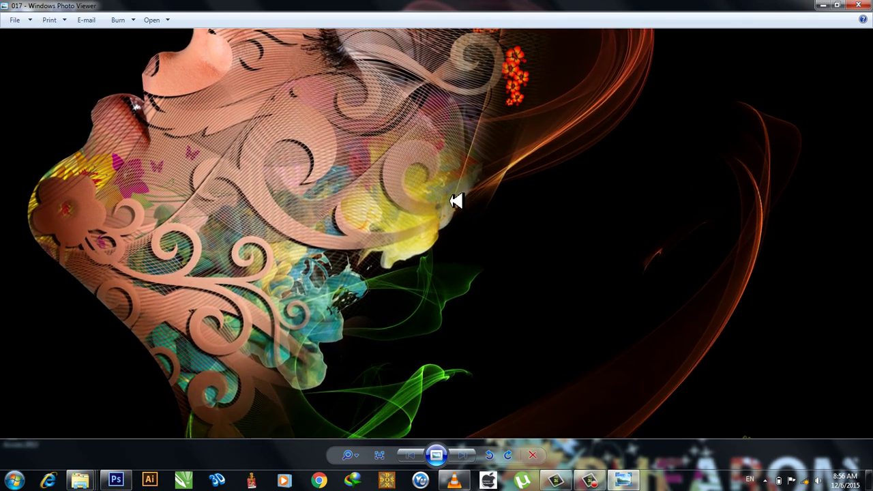
{"action": "scroll", "coordinate": [332, 187], "scroll_direction": "down", "scroll_amount": 1}
{"action": "scroll", "coordinate": [363, 277], "scroll_direction": "up", "scroll_amount": 1}
{"action": "scroll", "coordinate": [325, 239], "scroll_direction": "down", "scroll_amount": 1}
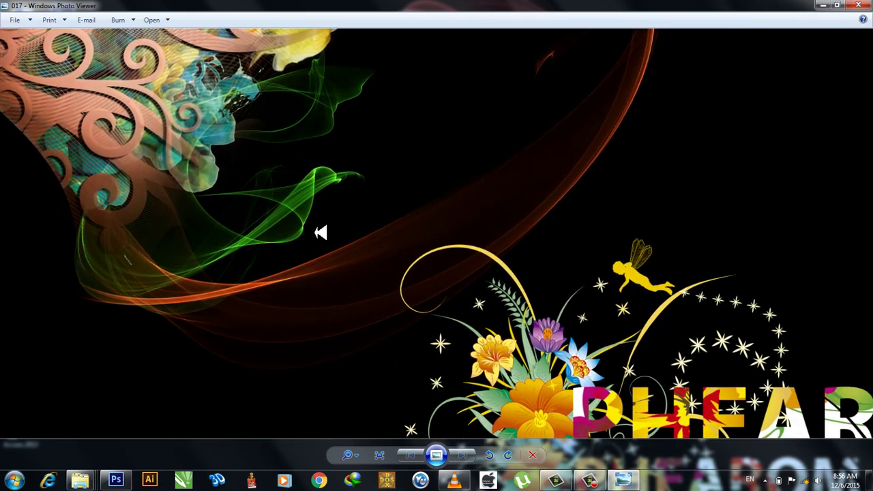
{"action": "scroll", "coordinate": [426, 303], "scroll_direction": "up", "scroll_amount": 1}
{"action": "scroll", "coordinate": [287, 191], "scroll_direction": "down", "scroll_amount": 1}
{"action": "scroll", "coordinate": [264, 172], "scroll_direction": "down", "scroll_amount": 1}
{"action": "scroll", "coordinate": [530, 306], "scroll_direction": "up", "scroll_amount": 1}
{"action": "scroll", "coordinate": [539, 311], "scroll_direction": "down", "scroll_amount": 3}
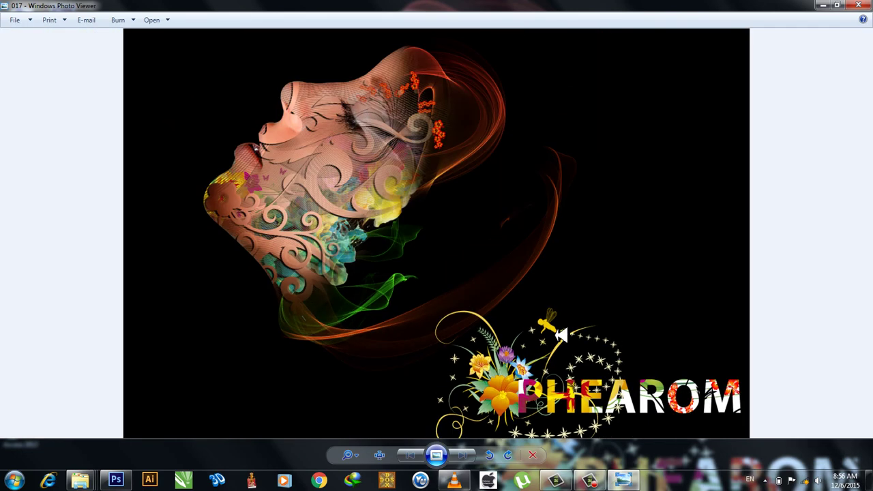
{"action": "key", "text": "alt+F4"}
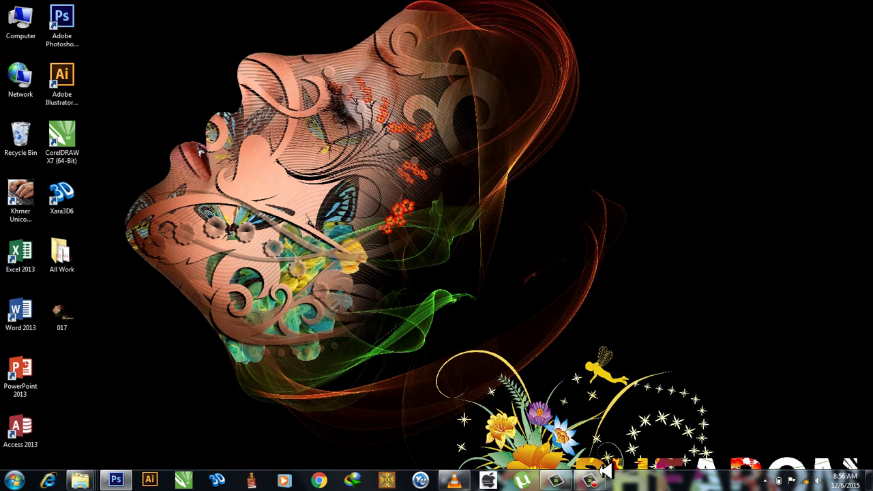